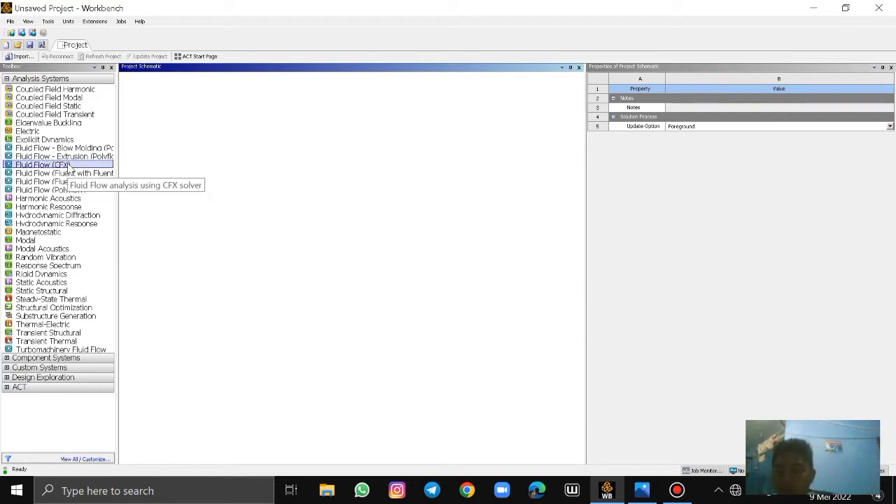
# Add a Fluid Flow (CFX) analysis system to the project schematic and open its geometry in DesignModeler
pyautogui.moveTo(70, 166); pyautogui.dragTo(215, 228)
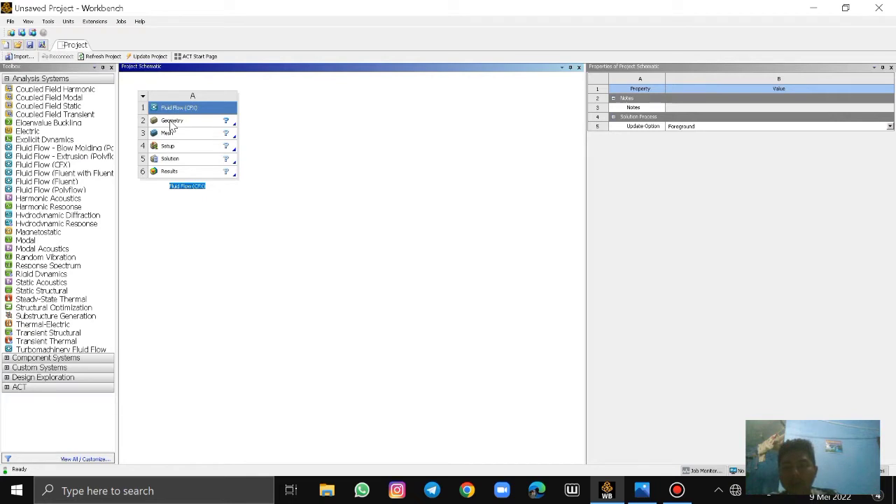
pyautogui.click(172, 122)
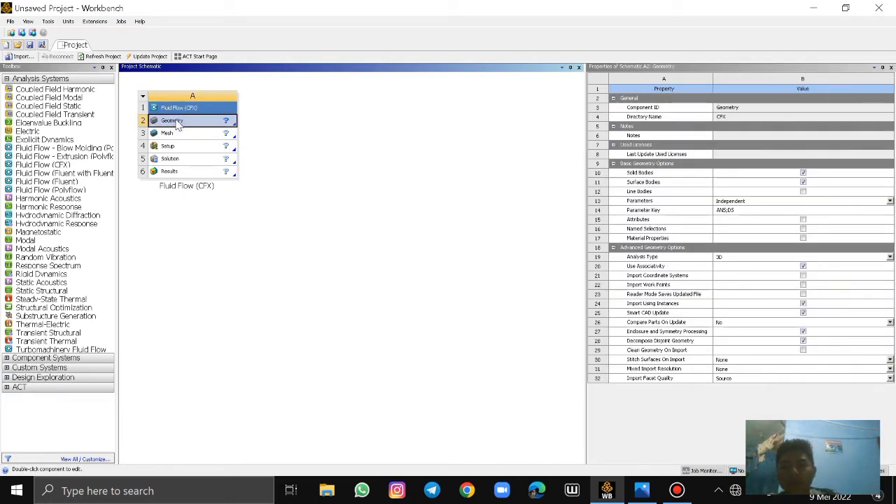
pyautogui.doubleClick(195, 120)
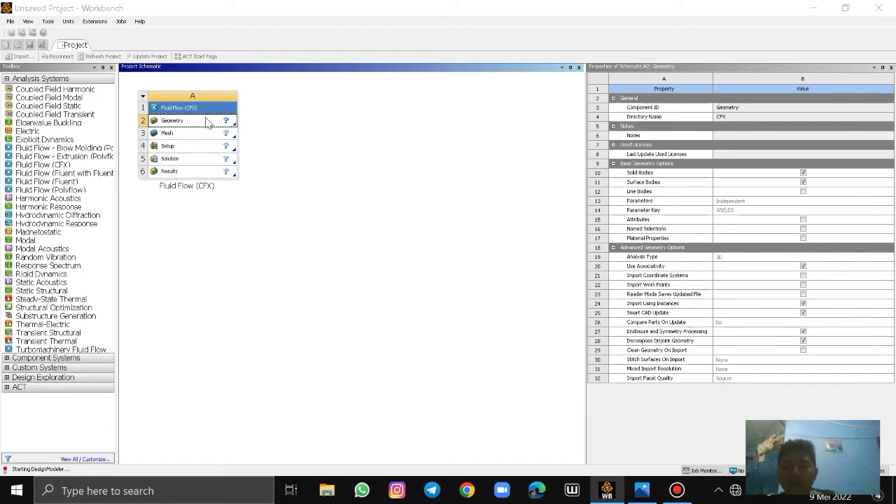
pyautogui.rightClick(206, 121)
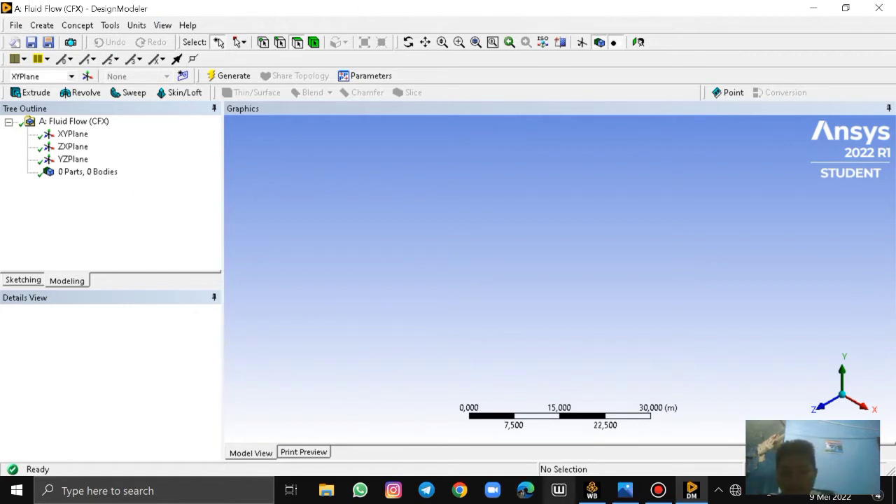
pyautogui.click(697, 493)
pyautogui.click(696, 493)
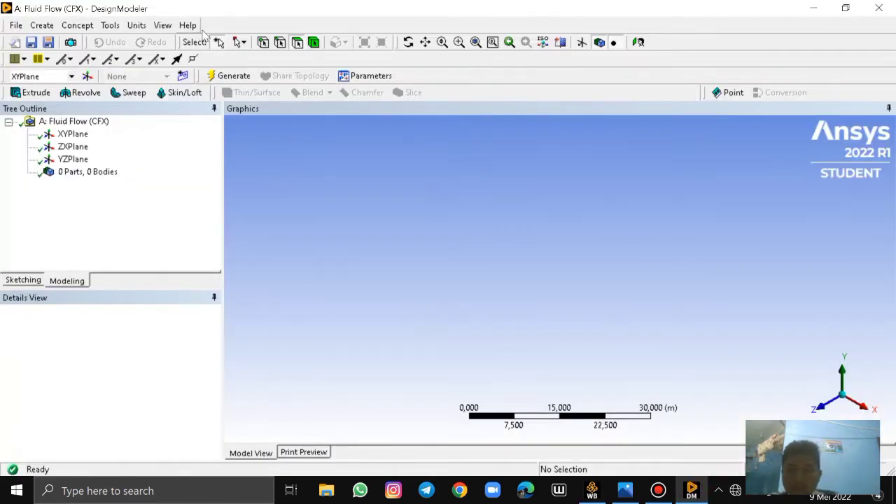
# Set the model's length unit to Meter
pyautogui.click(135, 25)
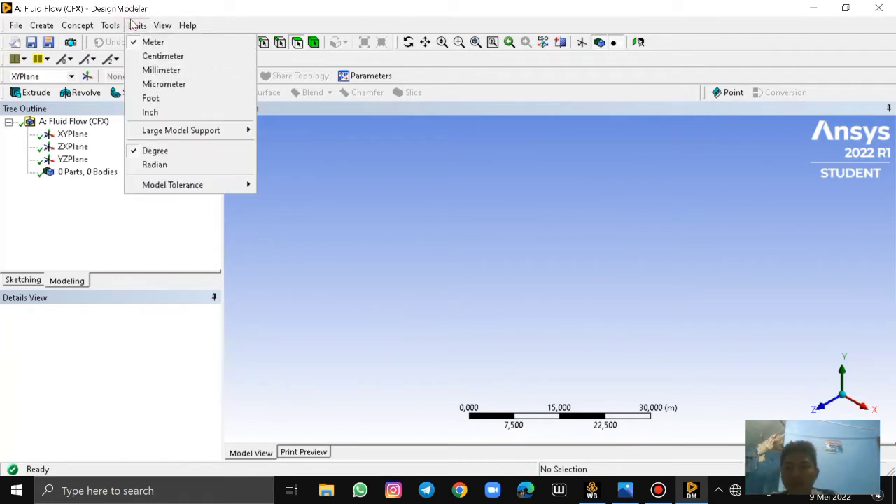
pyautogui.click(134, 25)
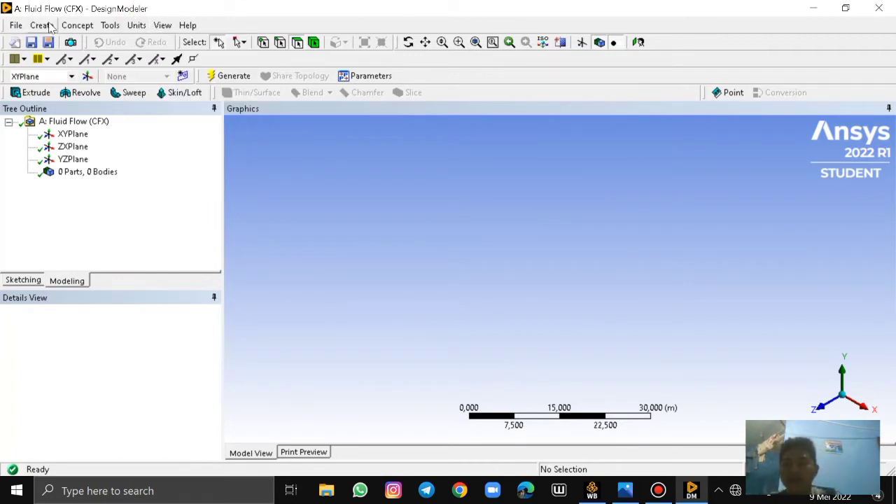
pyautogui.click(135, 25)
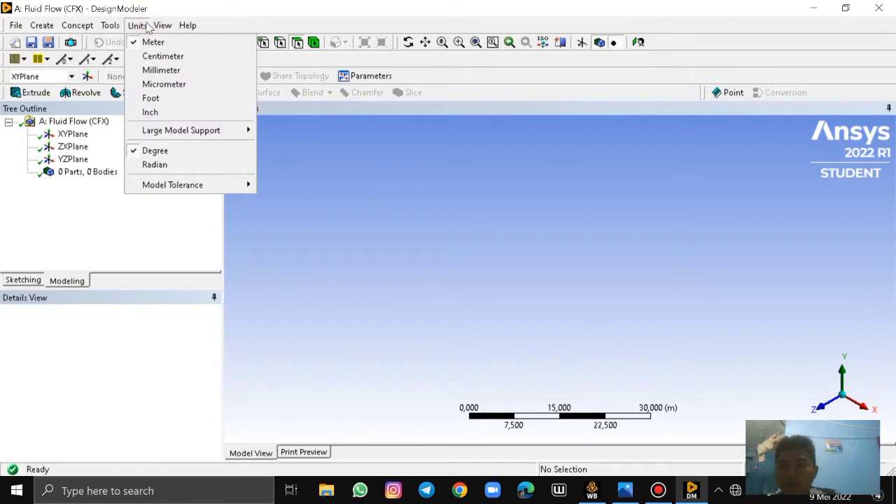
pyautogui.click(137, 25)
pyautogui.click(140, 26)
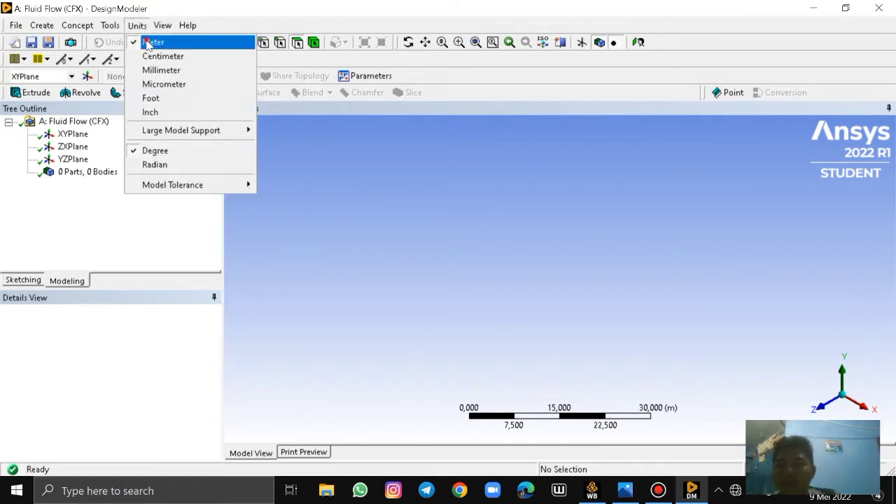
pyautogui.click(149, 44)
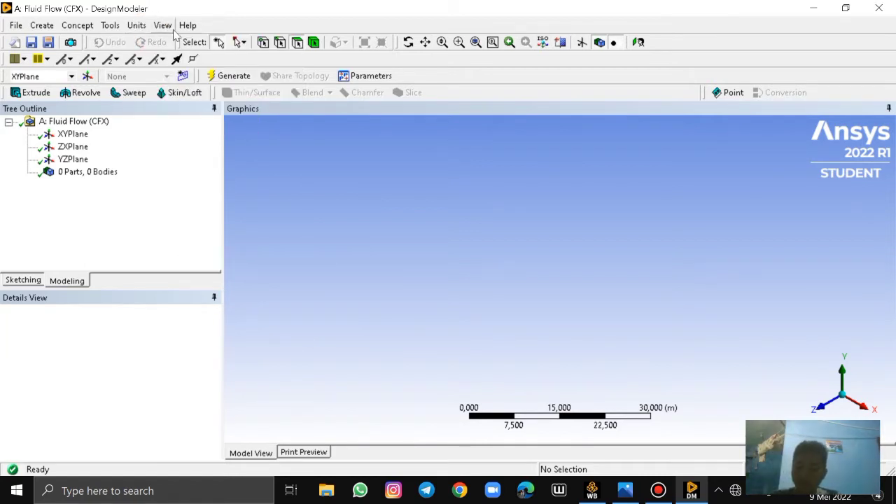
# Start a sketch on the XYPlane, viewed face-on, with a vertical line about 3.56 m tall rising from the negative X axis
pyautogui.click(22, 280)
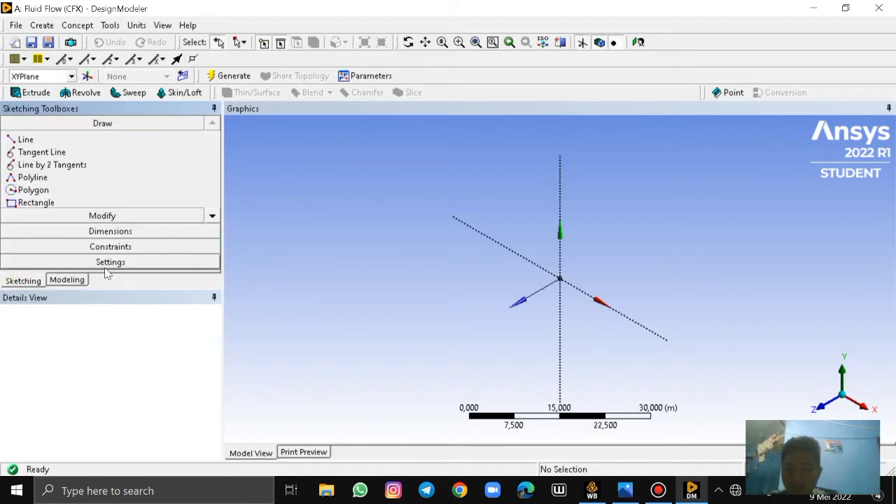
pyautogui.click(48, 140)
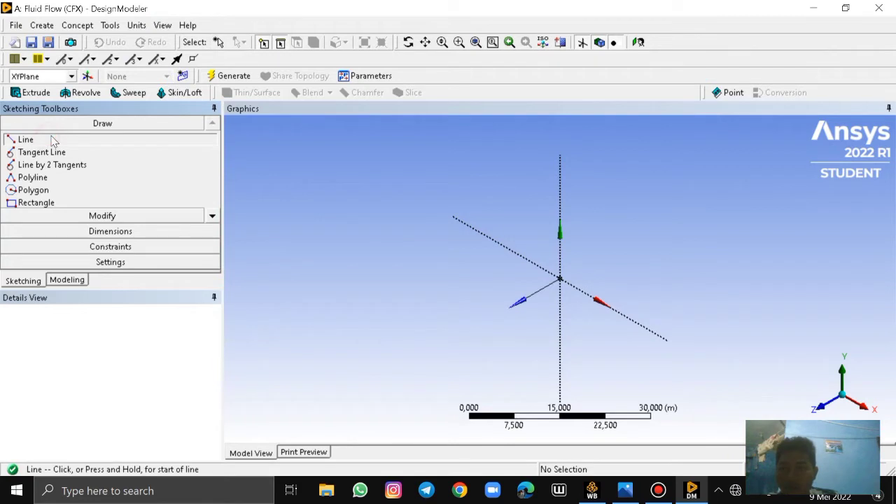
pyautogui.click(643, 42)
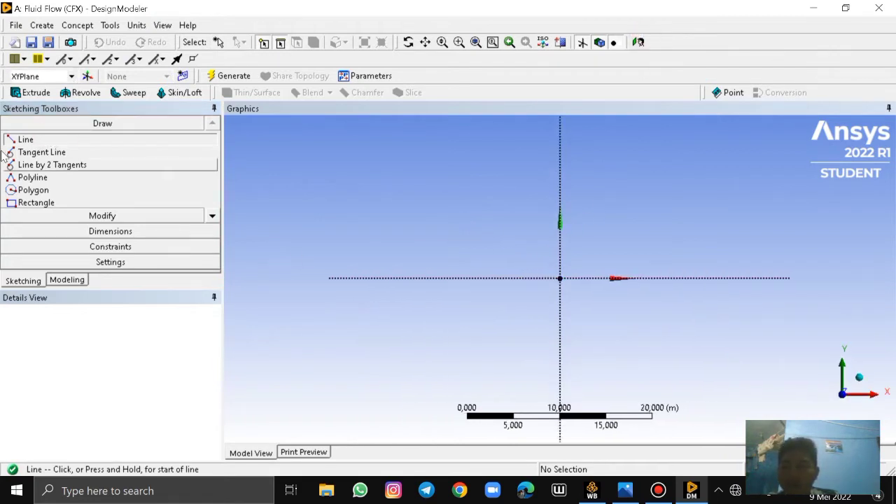
pyautogui.scroll(2, 370, 206)
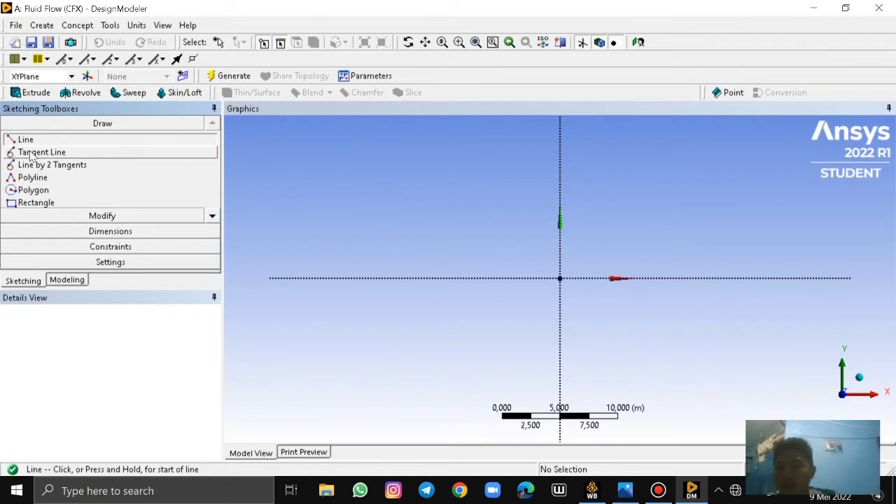
pyautogui.scroll(-2, 560, 280)
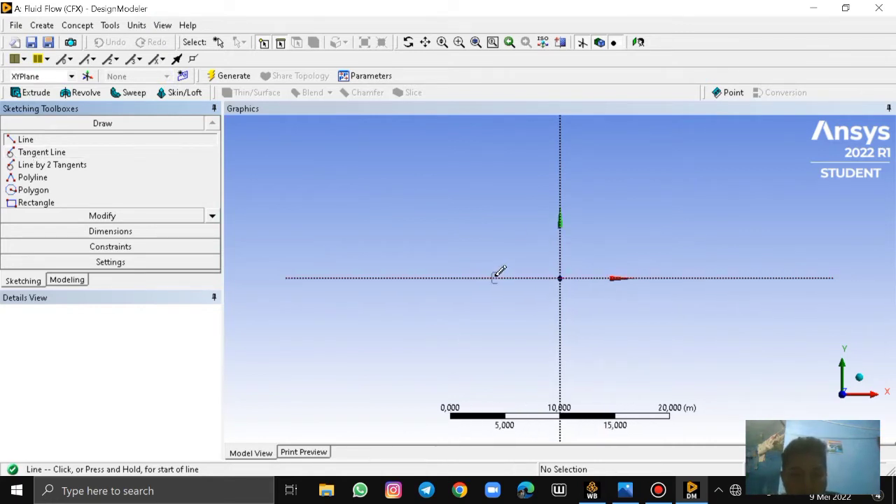
pyautogui.click(417, 278)
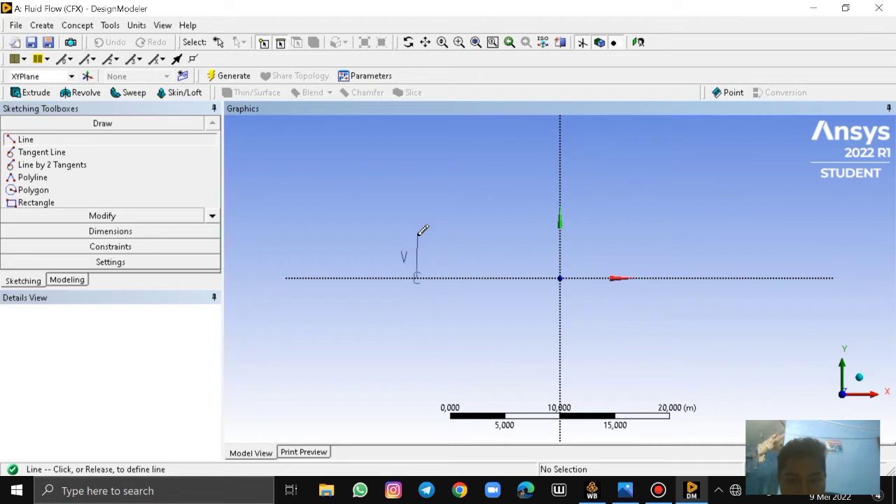
pyautogui.scroll(1, 420, 228)
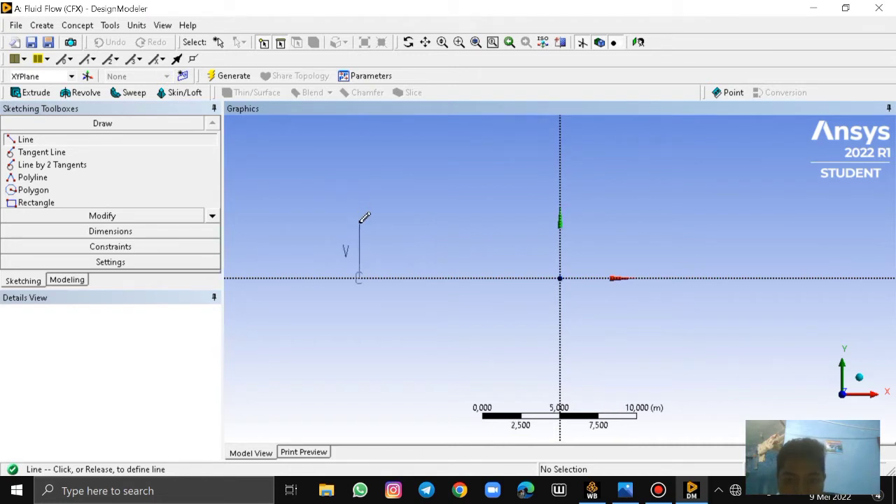
pyautogui.click(359, 223)
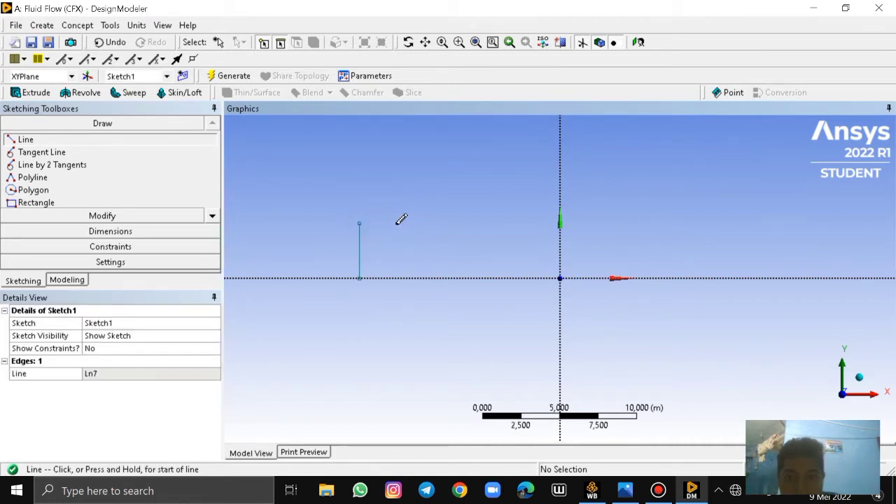
# Continue the stepped profile with lines about 4.39 m to the right, 3.53 m up and 7.06 m to the right
pyautogui.click(359, 223)
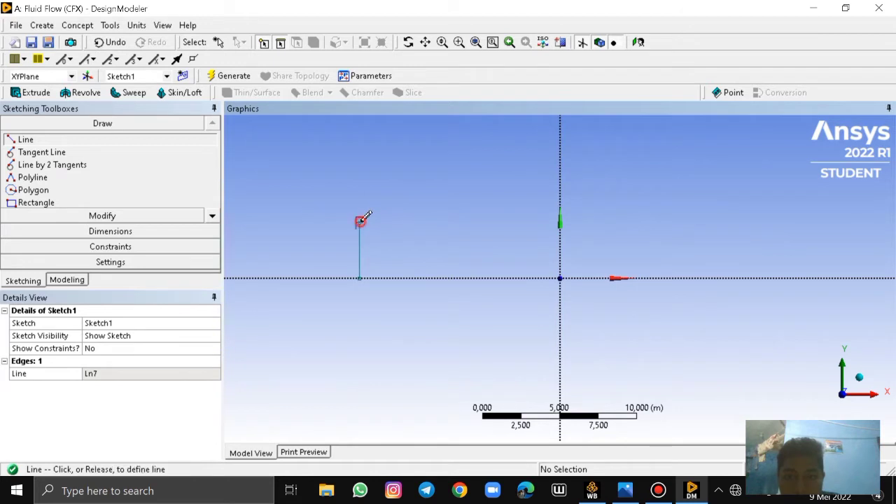
pyautogui.click(426, 222)
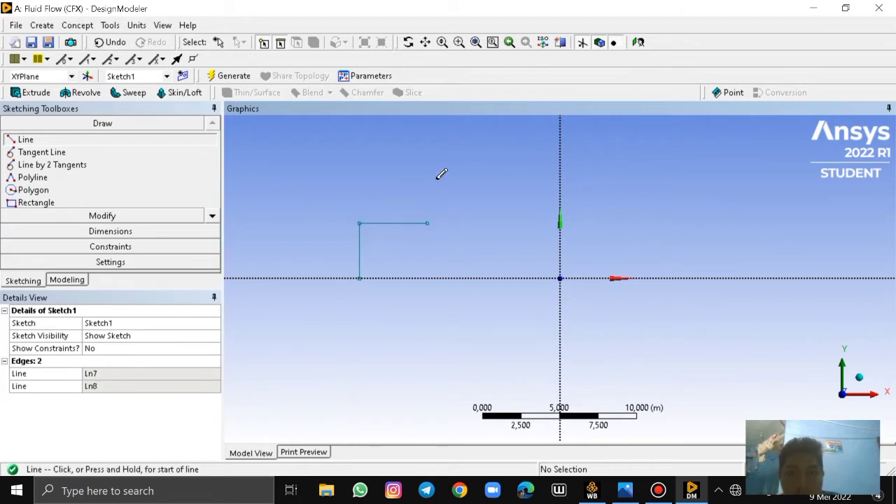
pyautogui.click(426, 222)
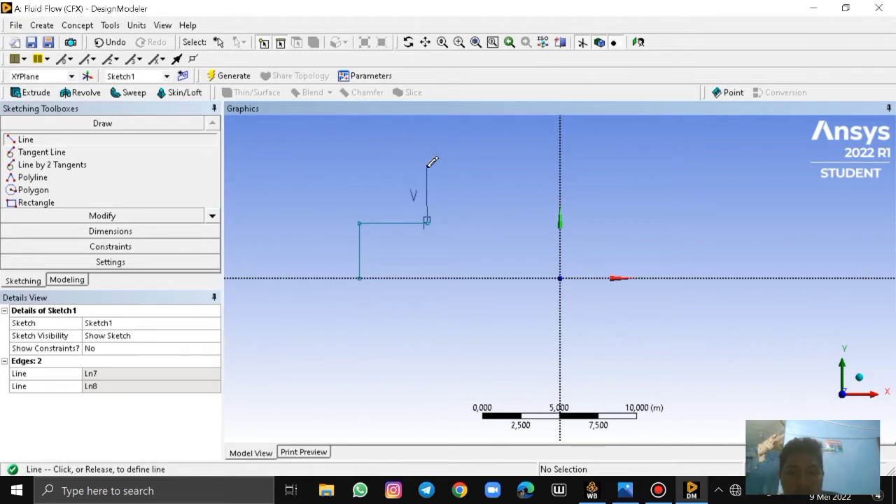
pyautogui.click(428, 169)
pyautogui.click(429, 169)
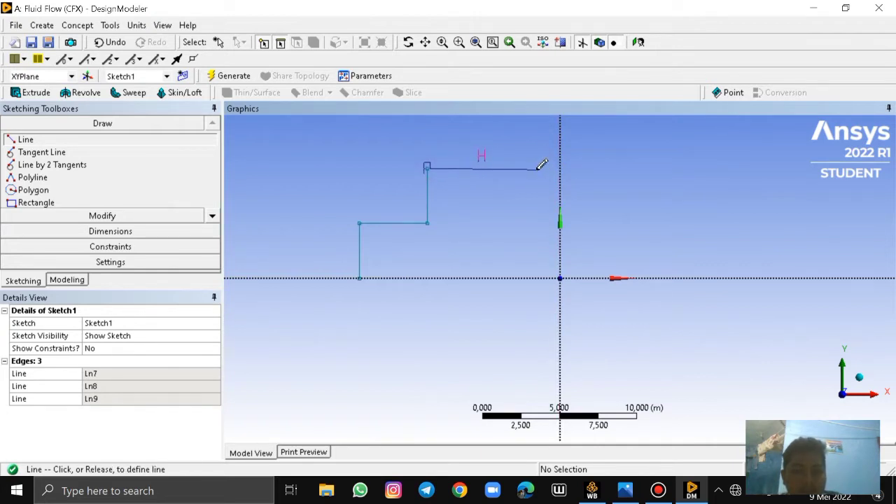
pyautogui.click(535, 168)
# Close the stepped profile with a vertical line about 7.09 m down to the X axis and a horizontal line back to the start point
pyautogui.click(537, 168)
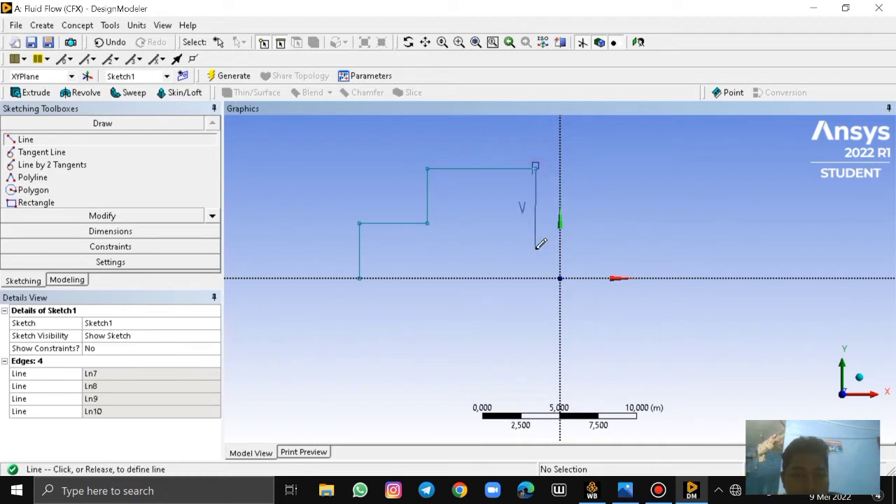
pyautogui.click(537, 276)
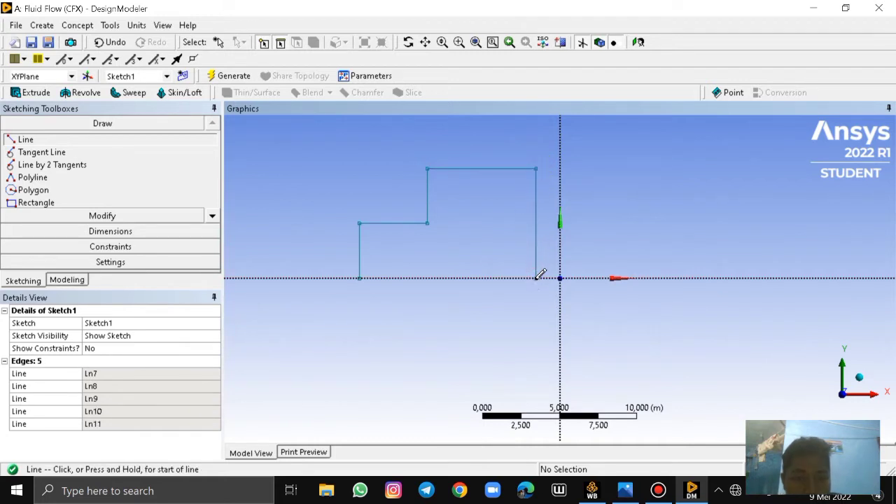
pyautogui.click(536, 276)
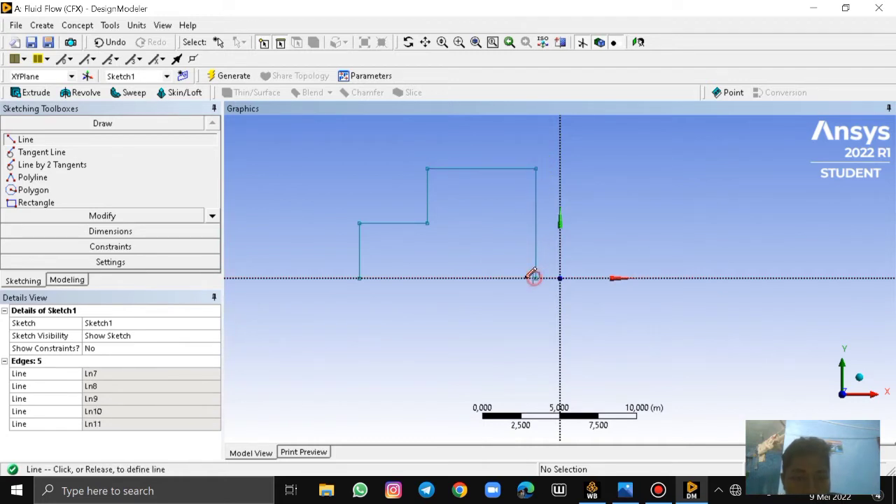
pyautogui.click(360, 278)
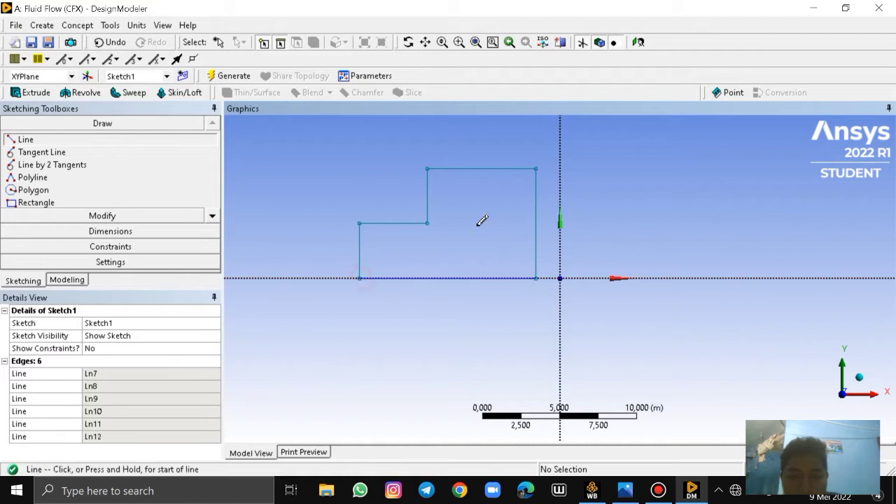
# Dimension the height of the profile's short left edge, placing the dimension outside the profile
pyautogui.click(67, 231)
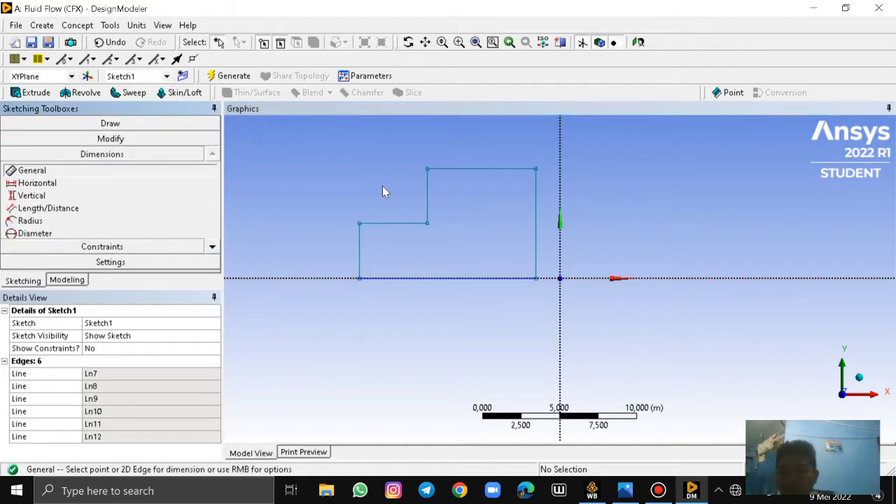
pyautogui.click(359, 278)
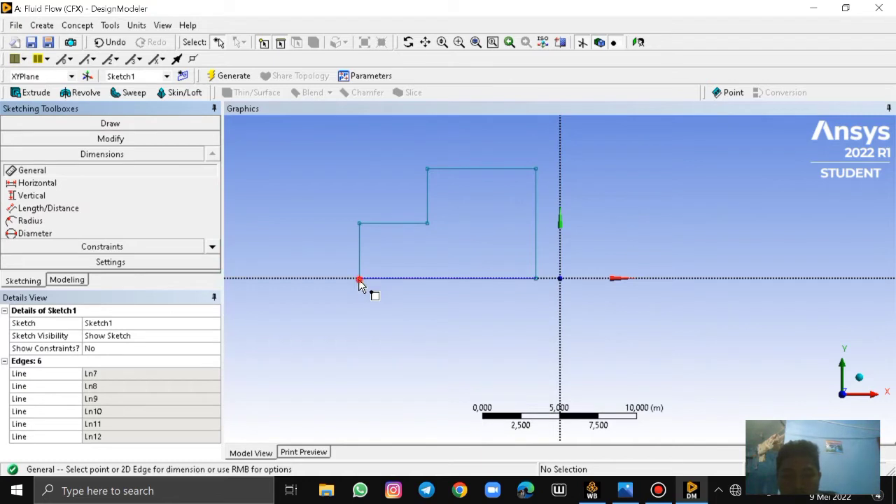
pyautogui.click(360, 224)
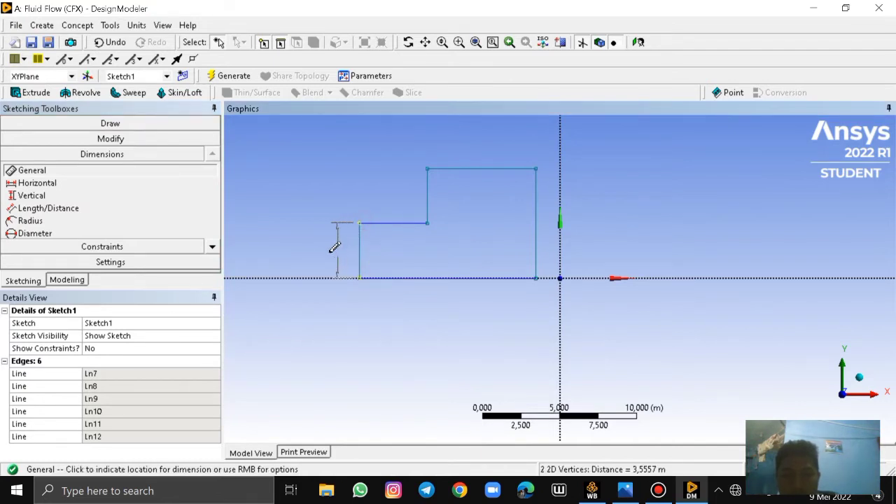
pyautogui.click(324, 250)
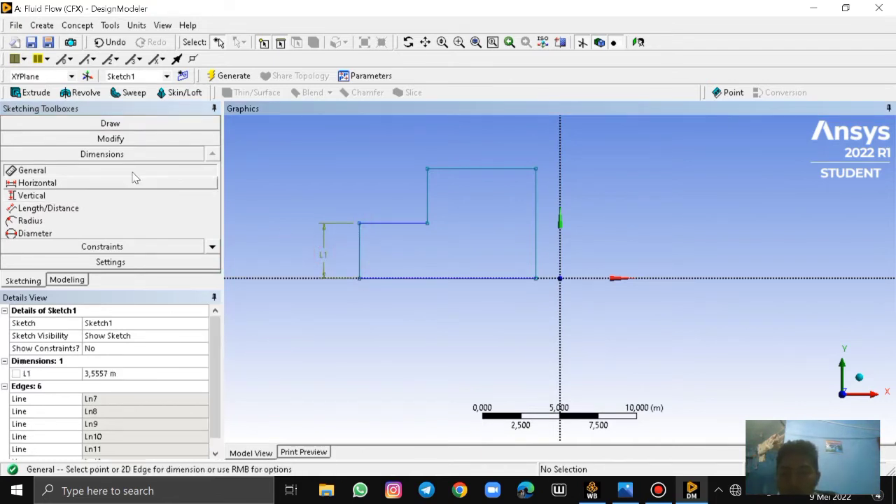
# Dimension the lengths of the lower step's horizontal edge and the profile's top edge, placing each dimension above its edge
pyautogui.click(427, 224)
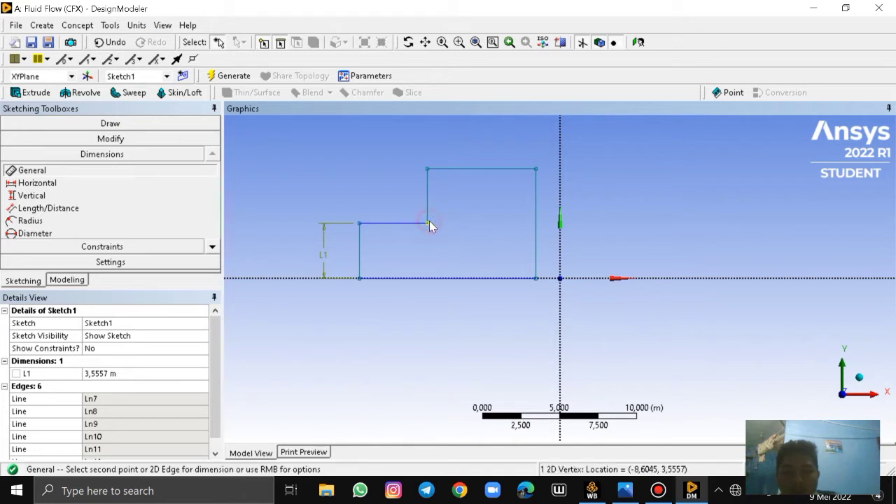
pyautogui.click(359, 223)
pyautogui.click(390, 196)
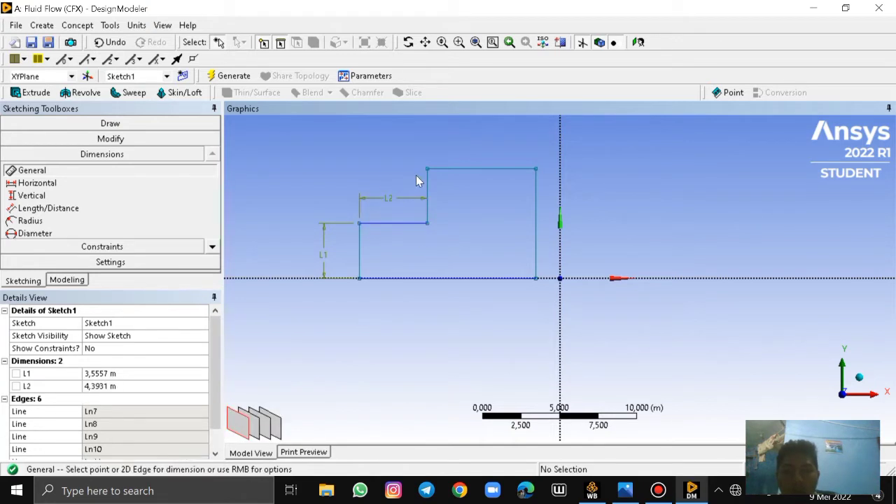
pyautogui.click(536, 170)
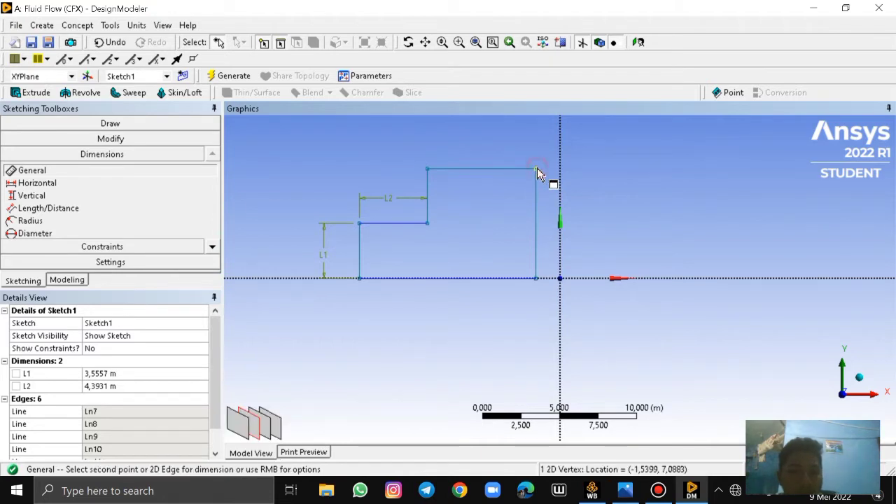
pyautogui.click(428, 169)
pyautogui.click(490, 134)
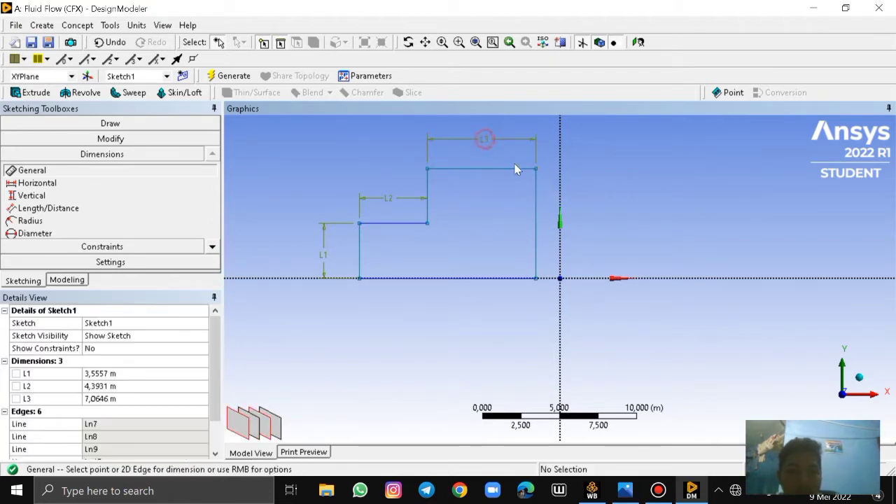
# Dimension the height of the profile's tall right edge between its two end points, placing the dimension outside the profile
pyautogui.click(537, 169)
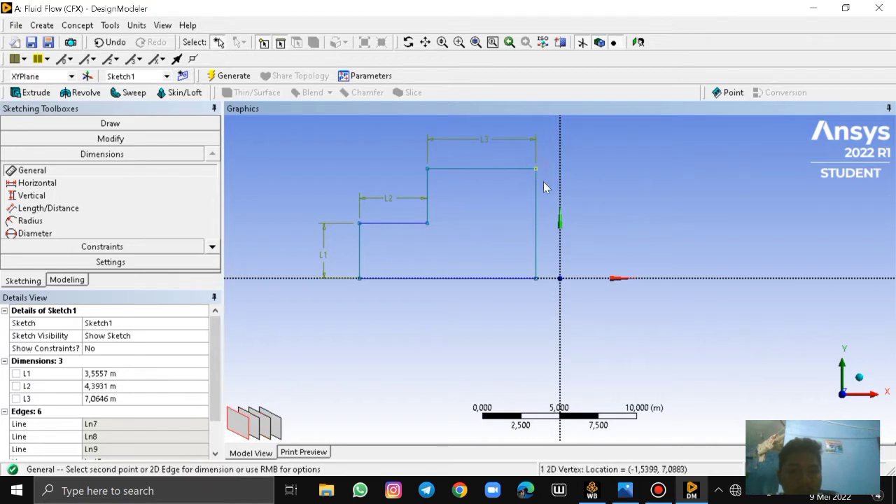
pyautogui.click(536, 278)
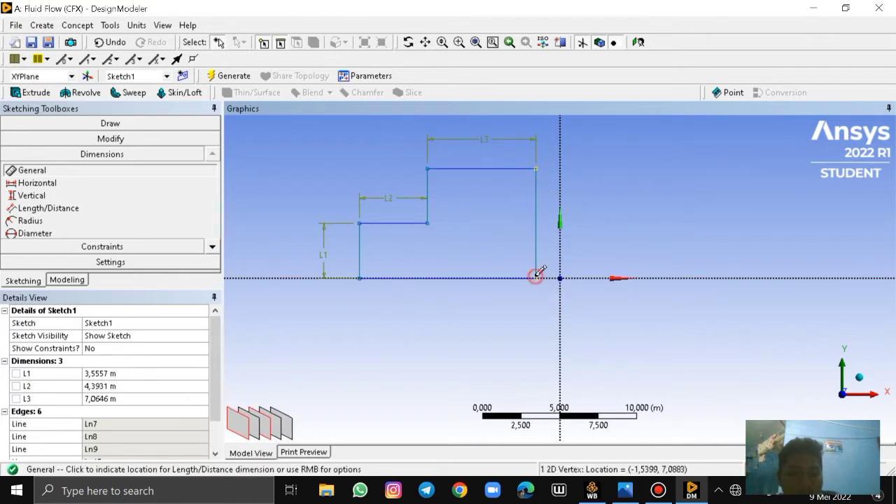
pyautogui.click(549, 222)
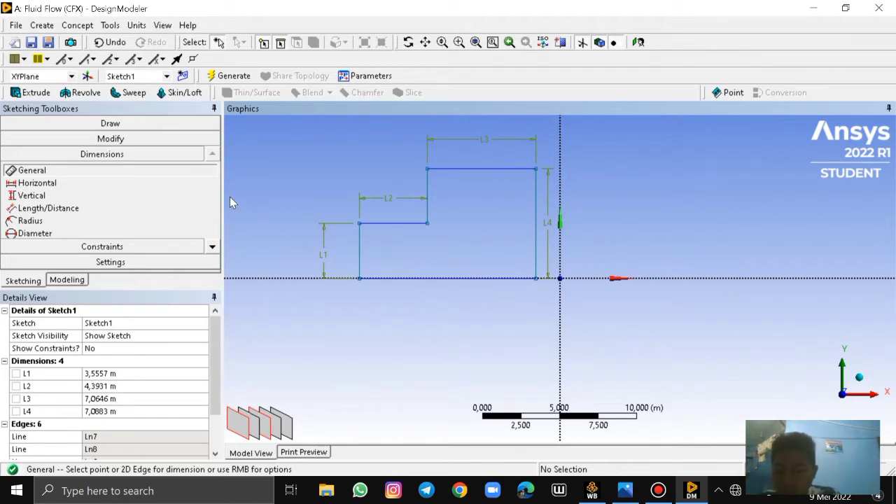
pyautogui.press('XF86MonBrightnessDown')
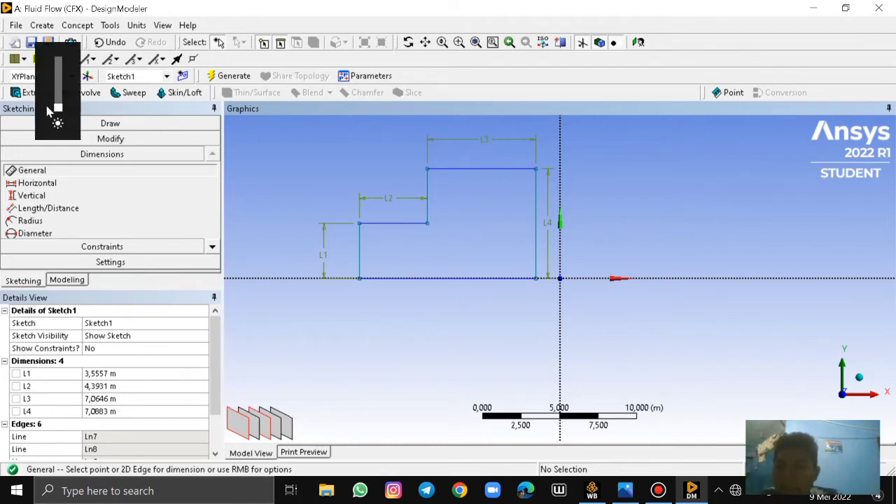
pyautogui.moveTo(57, 107); pyautogui.dragTo(60, 98)
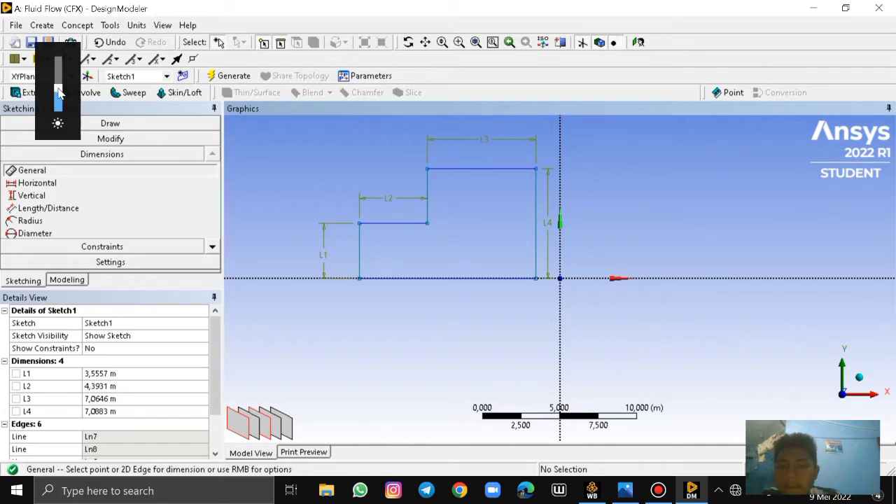
# Check the truck drawing in soal 3.png and set dimension L1, the height of the short left edge, to 1.2 m
pyautogui.click(107, 376)
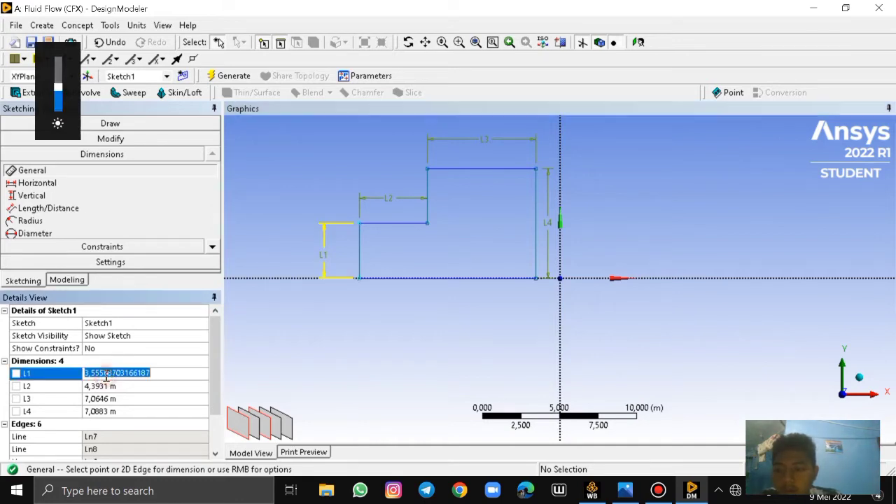
pyautogui.press('BackSpace')
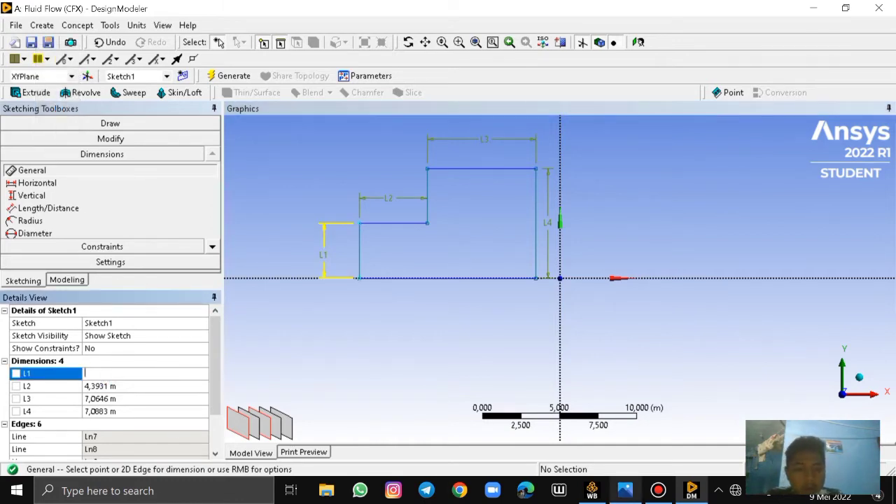
pyautogui.click(632, 497)
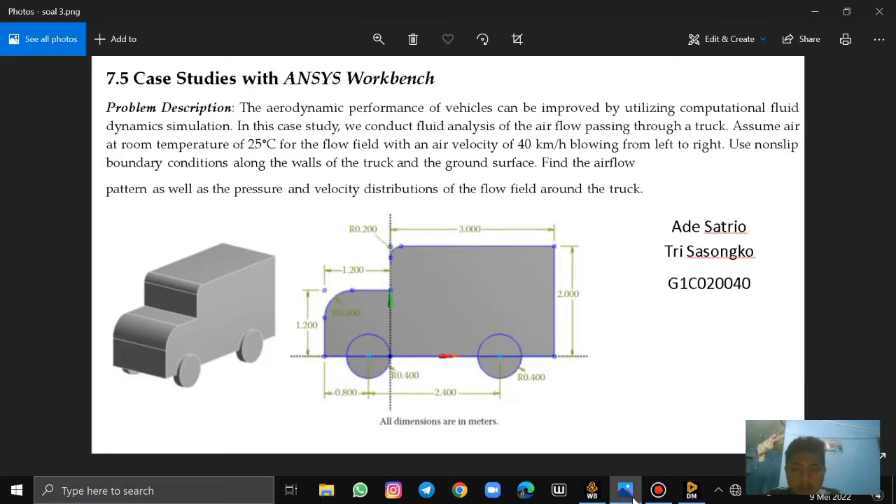
pyautogui.click(633, 496)
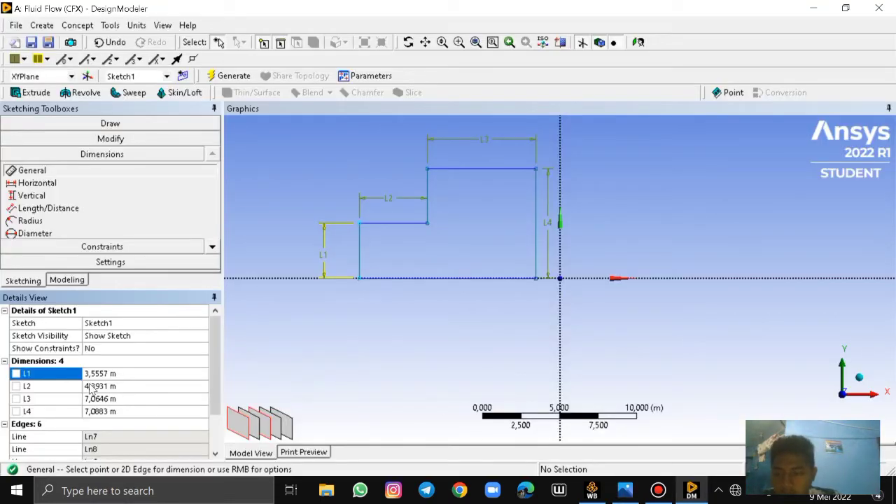
pyautogui.click(95, 374)
pyautogui.press('BackSpace')
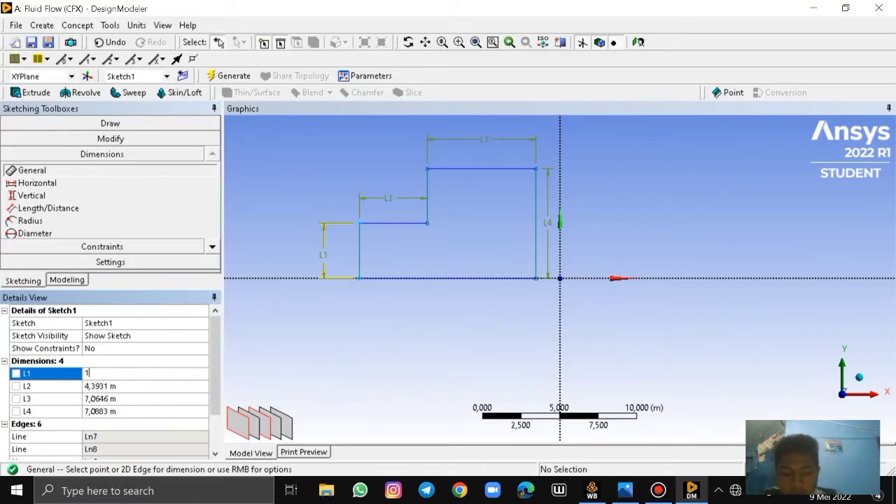
pyautogui.write('1,2')
pyautogui.press('Return')
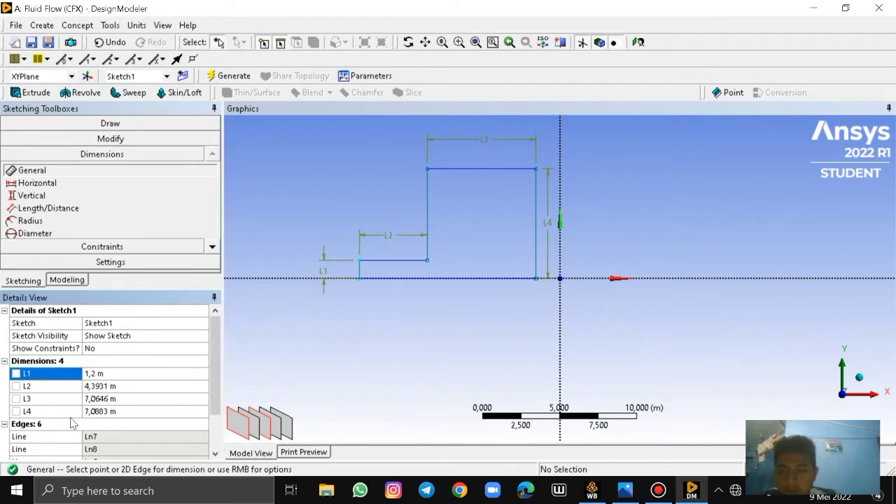
# Set dimension L2, the length of the lower step's horizontal edge, to 1.2 m
pyautogui.click(100, 386)
pyautogui.press('BackSpace')
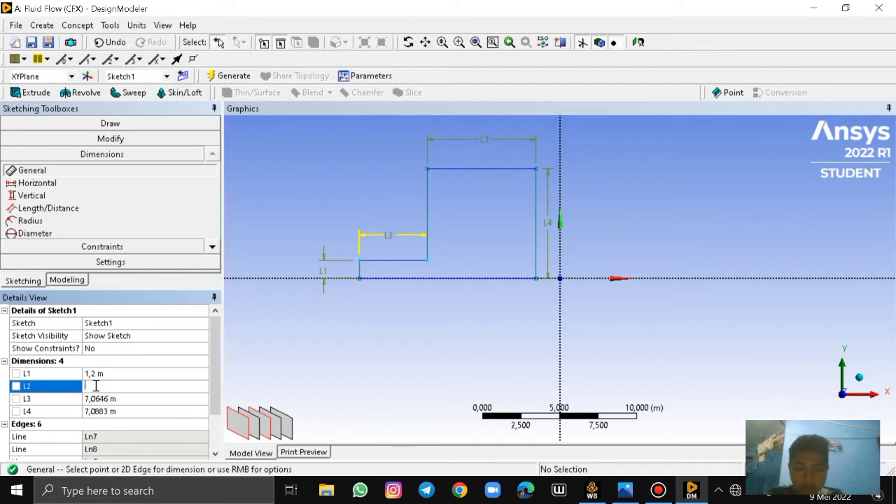
pyautogui.write('1,2')
pyautogui.press('Return')
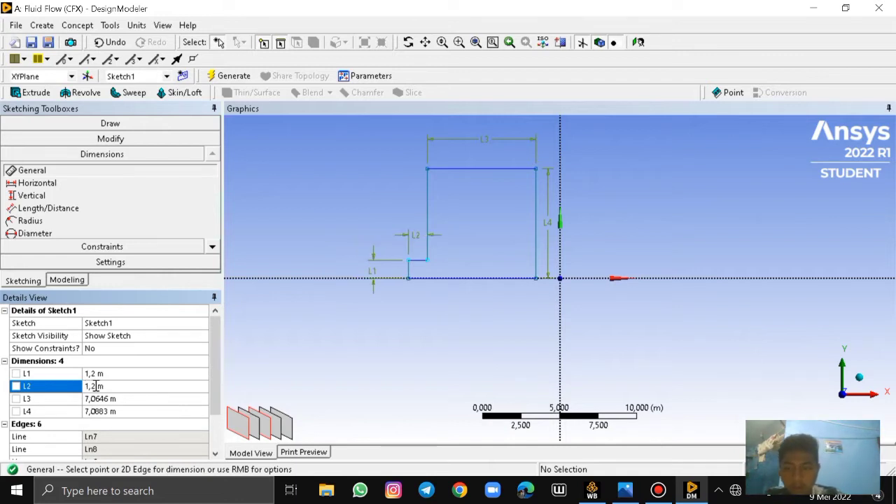
# Set the top edge's length L3 to 3 m and the tall right edge's height L4 to 2 m
pyautogui.click(91, 399)
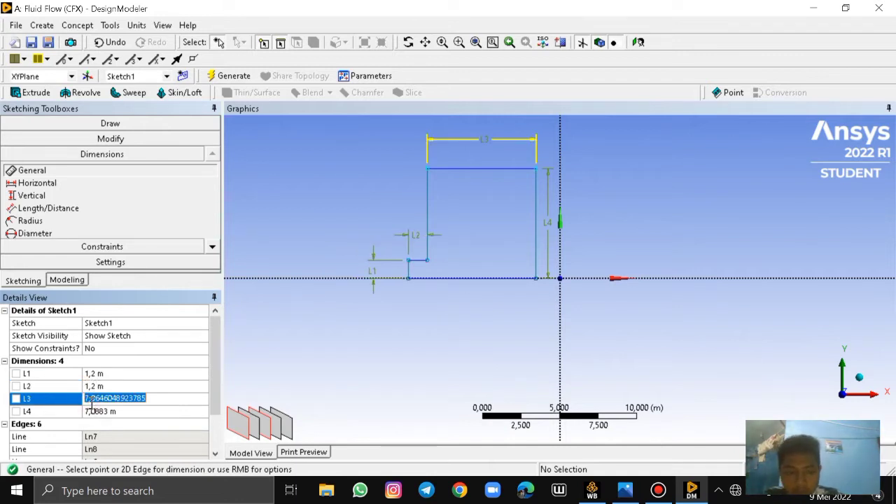
pyautogui.press('BackSpace')
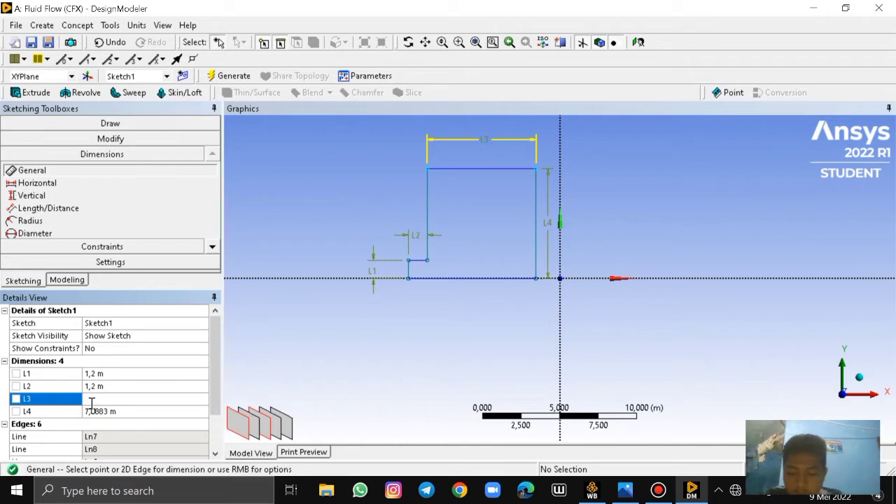
pyautogui.press('Return')
pyautogui.click(98, 412)
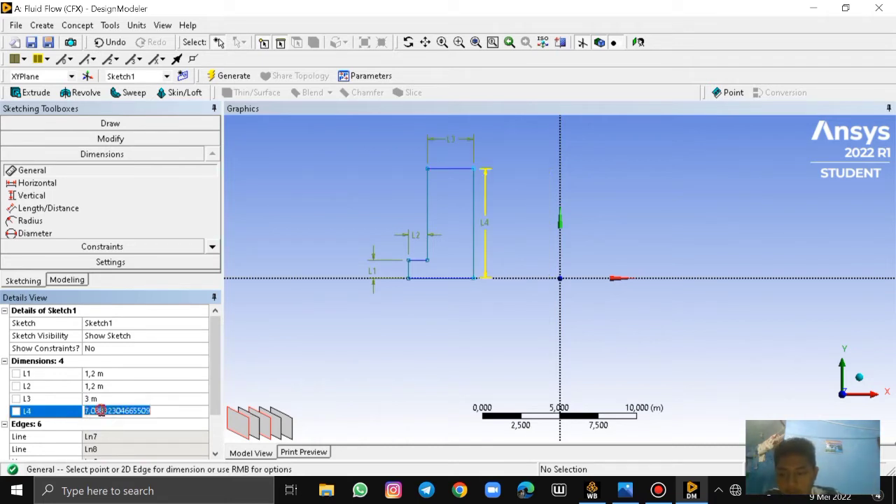
pyautogui.press('BackSpace')
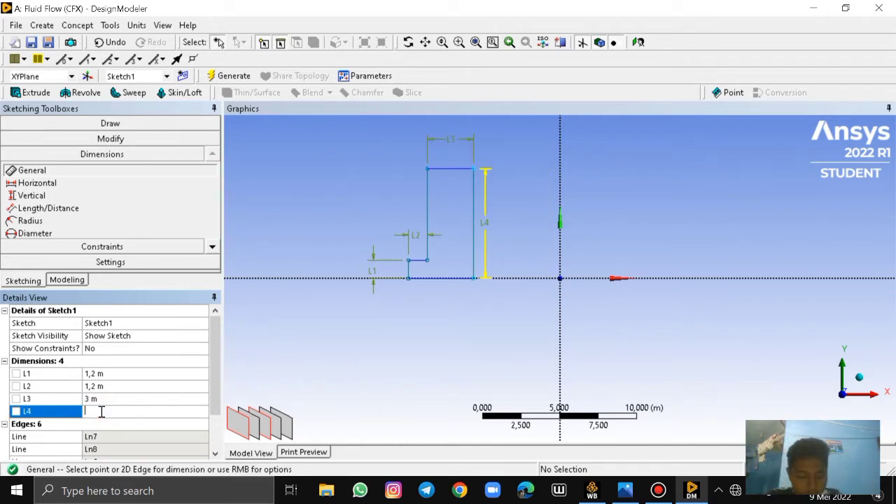
pyautogui.write('2')
pyautogui.press('Return')
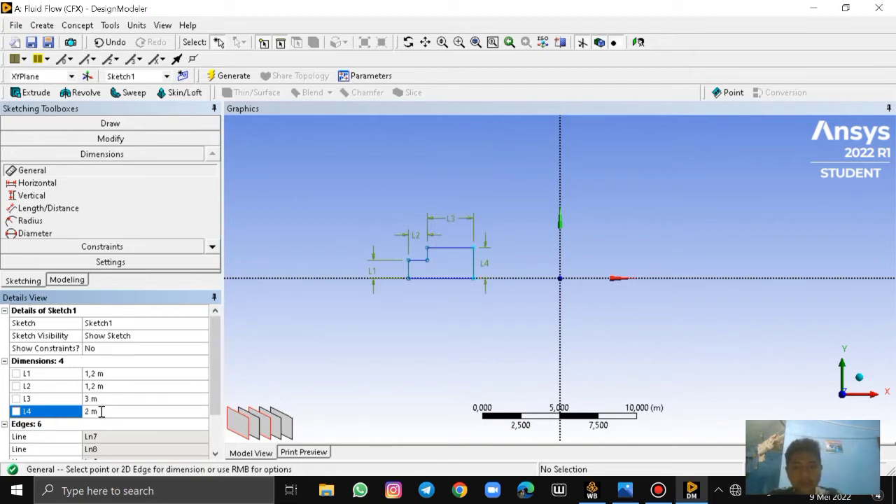
# Fillet the lower step's upper-left corner with a 0.5 m radius
pyautogui.scroll(4, 440, 284)
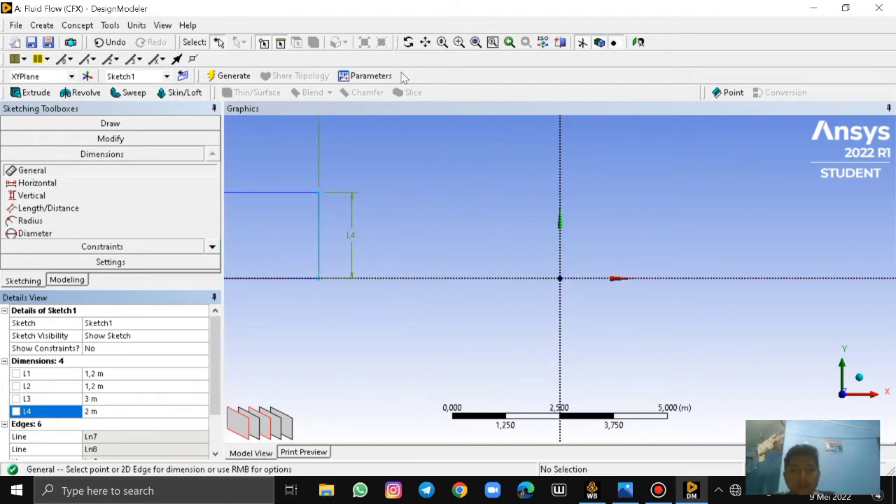
pyautogui.click(425, 43)
pyautogui.moveTo(336, 214)
pyautogui.mouseDown()
pyautogui.moveTo(478, 222)
pyautogui.moveTo(545, 263)
pyautogui.mouseUp()
pyautogui.moveTo(494, 202); pyautogui.dragTo(523, 210)
pyautogui.click(427, 38)
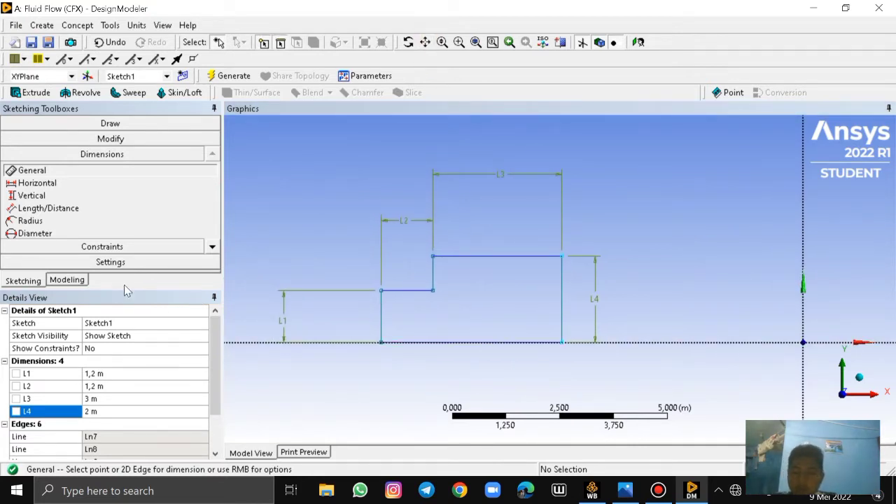
pyautogui.click(111, 139)
pyautogui.click(28, 156)
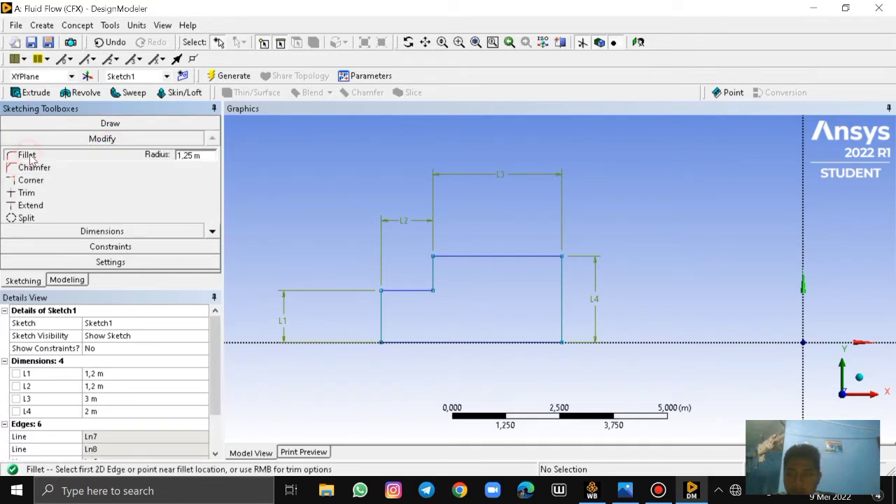
pyautogui.click(187, 154)
pyautogui.click(207, 156)
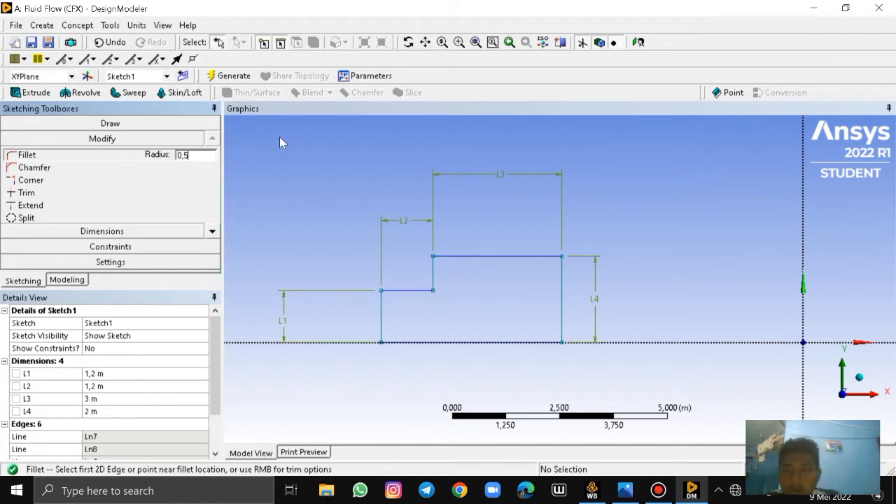
pyautogui.click(379, 311)
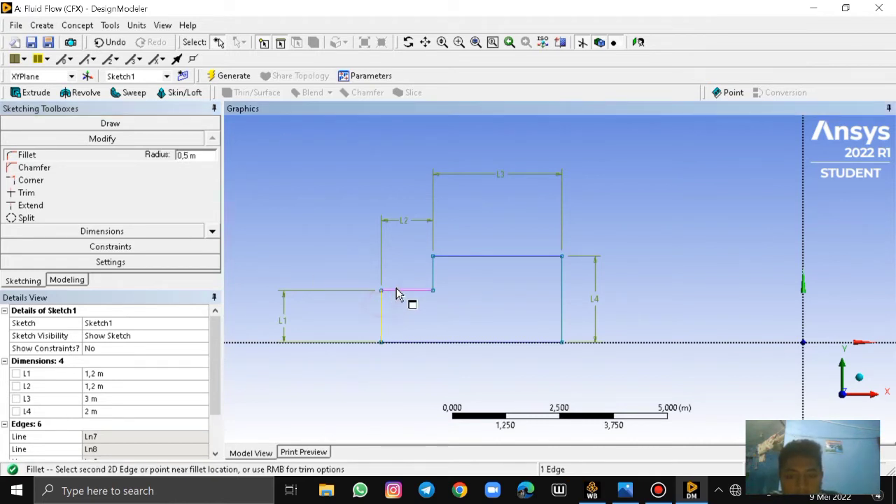
pyautogui.click(411, 292)
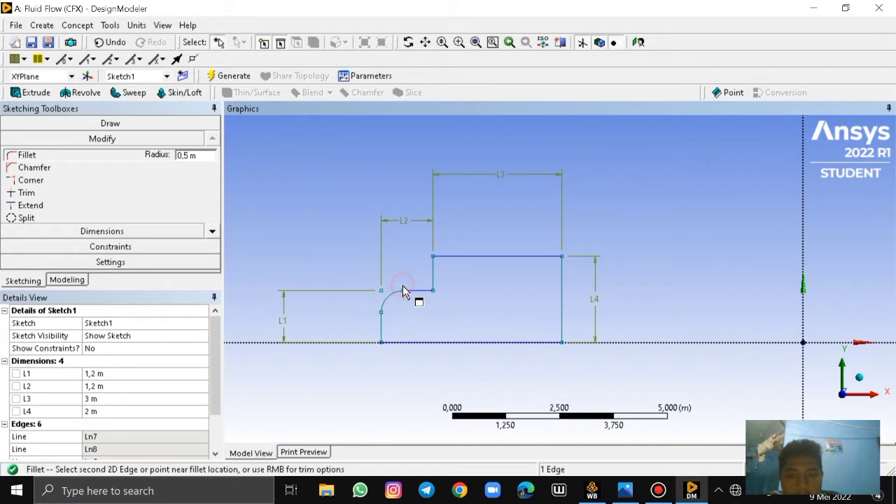
# Fillet the left corner of the profile's top edge with a 0.2 m radius
pyautogui.click(188, 156)
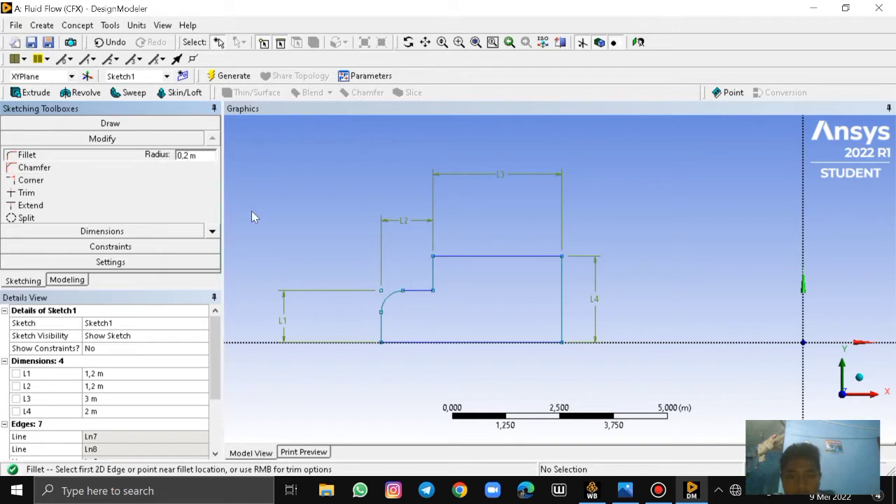
pyautogui.click(433, 270)
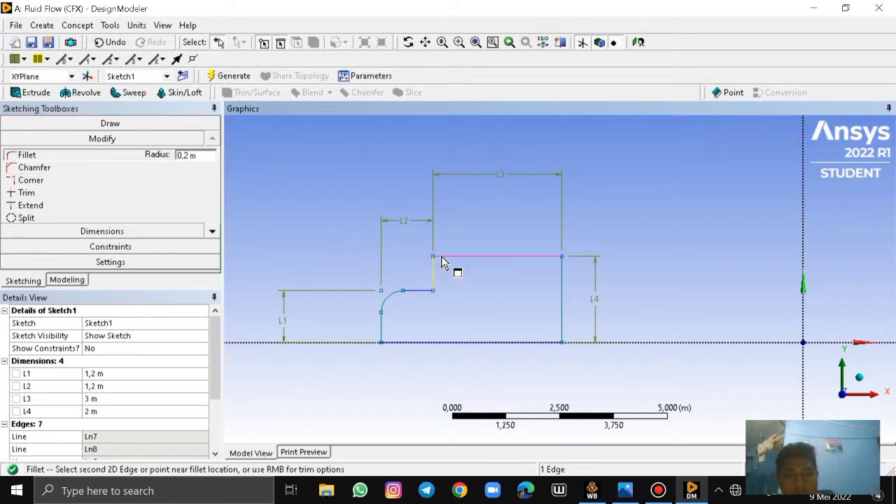
pyautogui.click(442, 261)
pyautogui.click(541, 296)
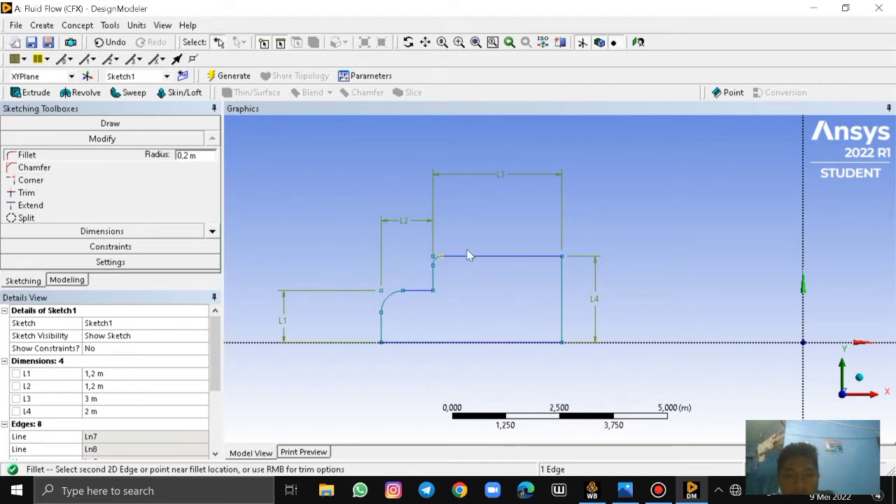
pyautogui.scroll(4, 443, 268)
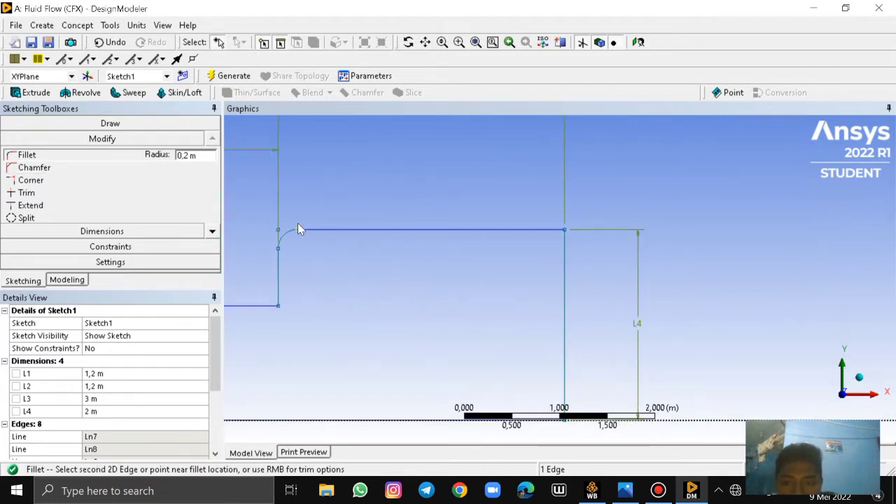
pyautogui.scroll(-2, 298, 224)
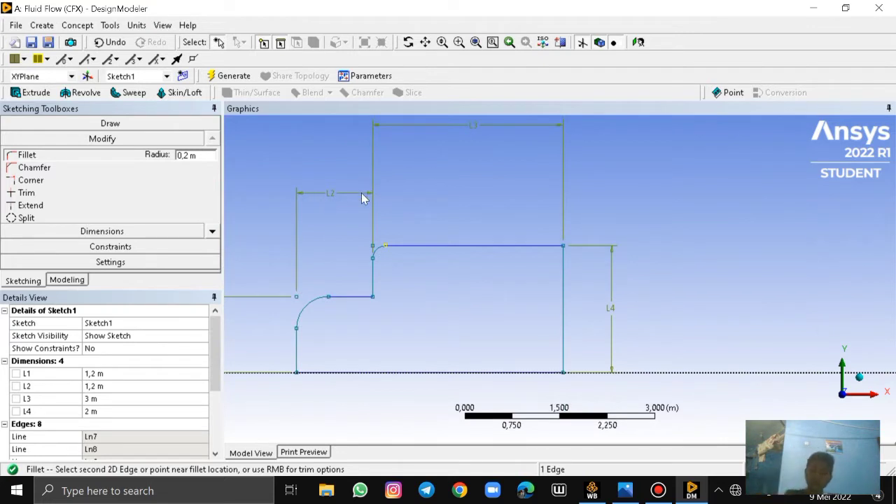
# Start an Extrude feature and assign Sketch1 of the XYPlane as its geometry
pyautogui.click(28, 93)
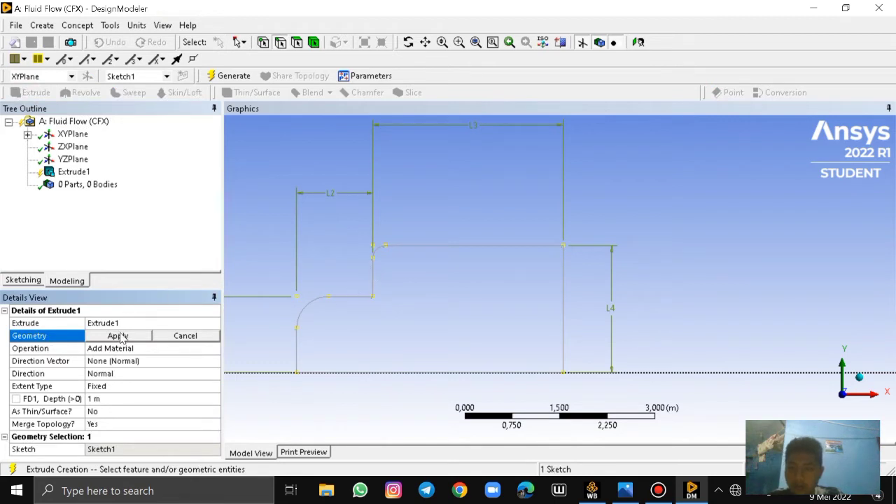
pyautogui.click(27, 134)
pyautogui.click(85, 146)
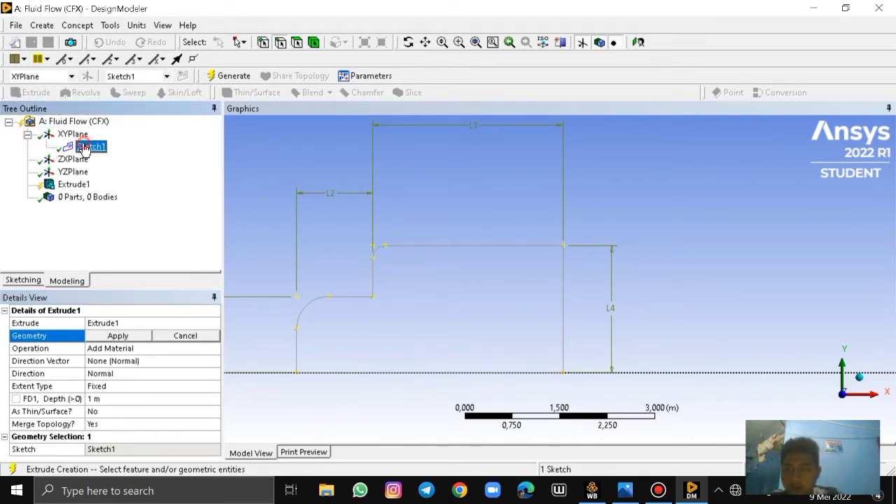
pyautogui.click(118, 339)
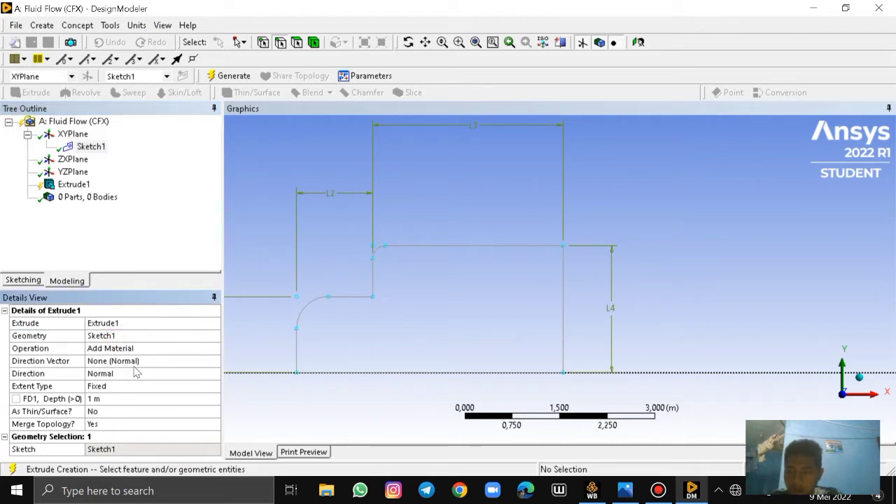
pyautogui.click(117, 360)
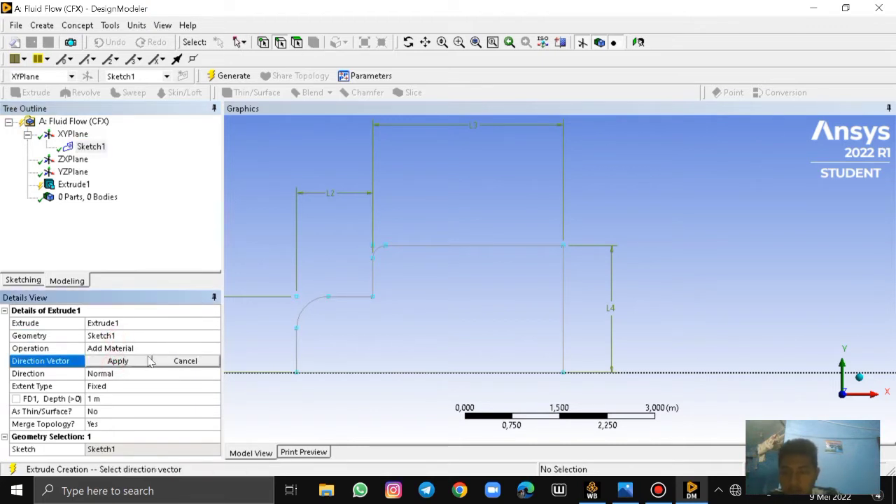
pyautogui.click(114, 374)
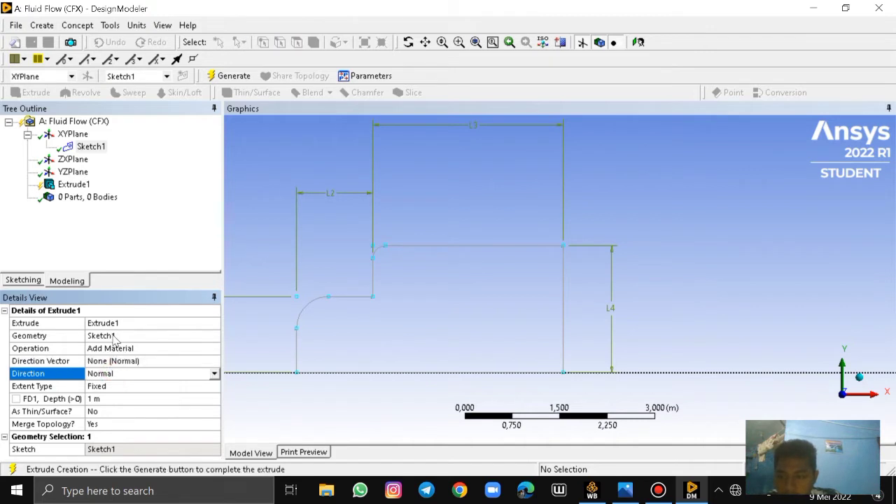
pyautogui.click(117, 338)
pyautogui.click(139, 338)
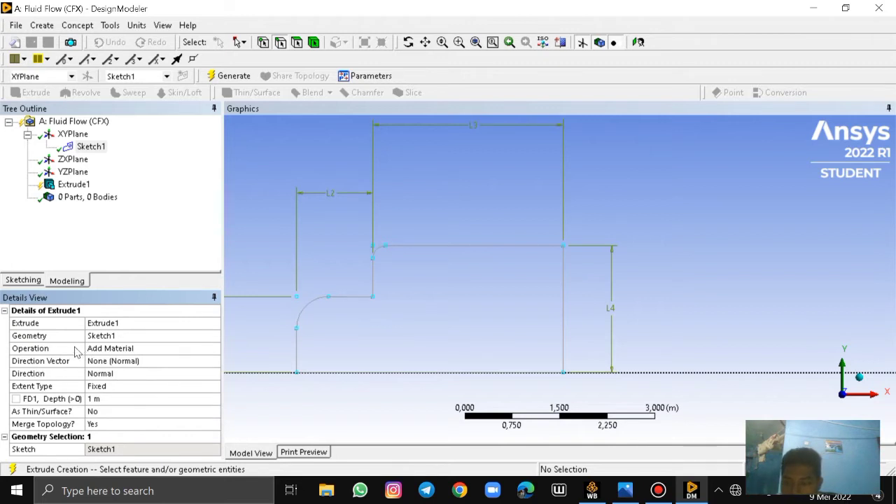
# Set the extrusion direction to Both - Symmetric with a 0.8 m depth and generate the truck body
pyautogui.click(89, 375)
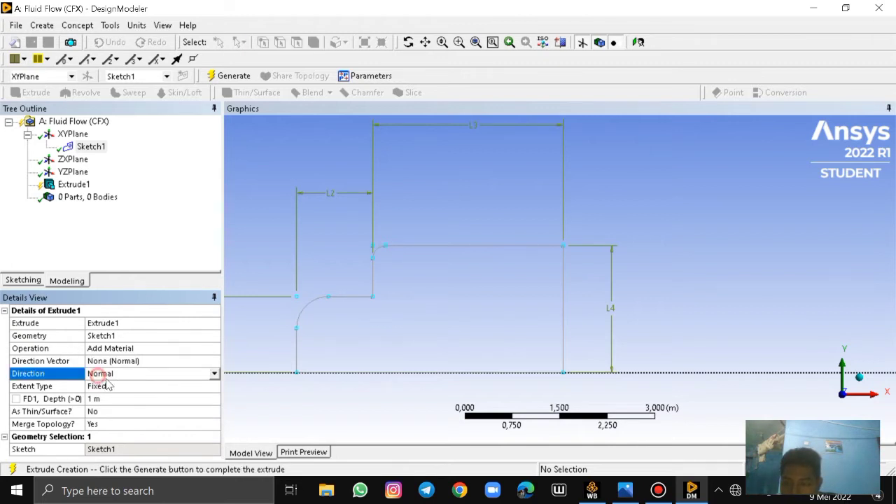
pyautogui.click(214, 373)
pyautogui.click(127, 403)
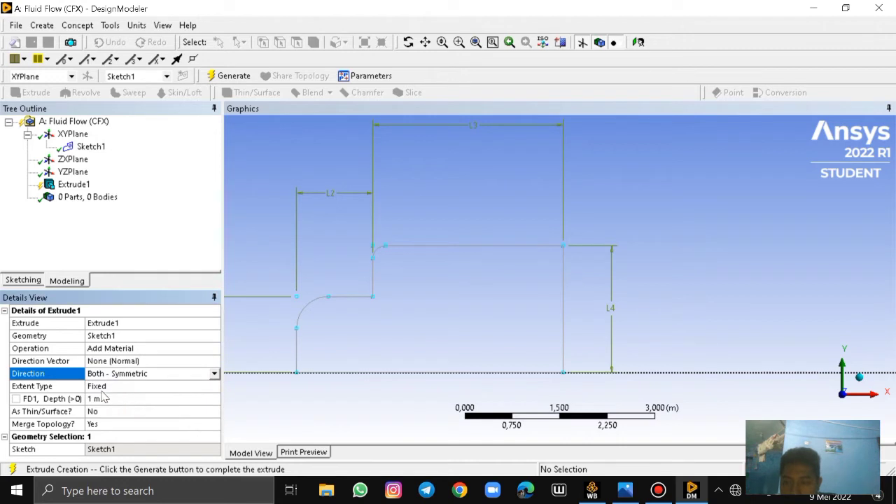
pyautogui.click(100, 398)
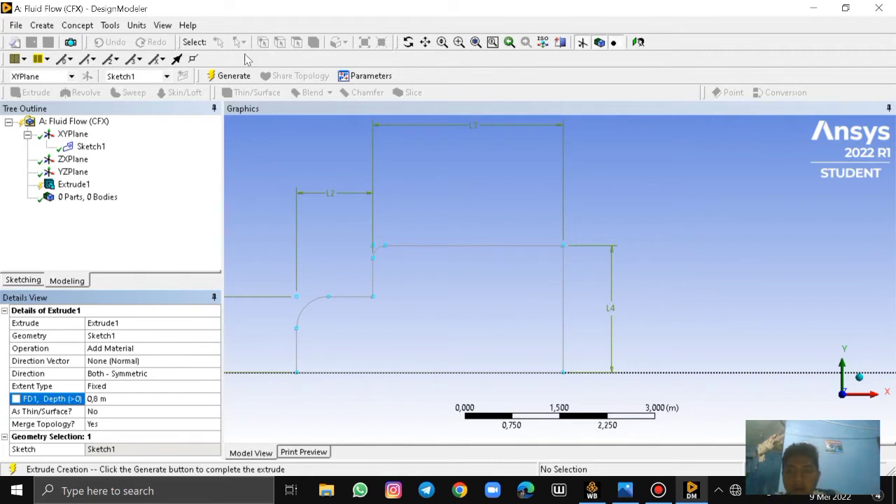
pyautogui.click(234, 75)
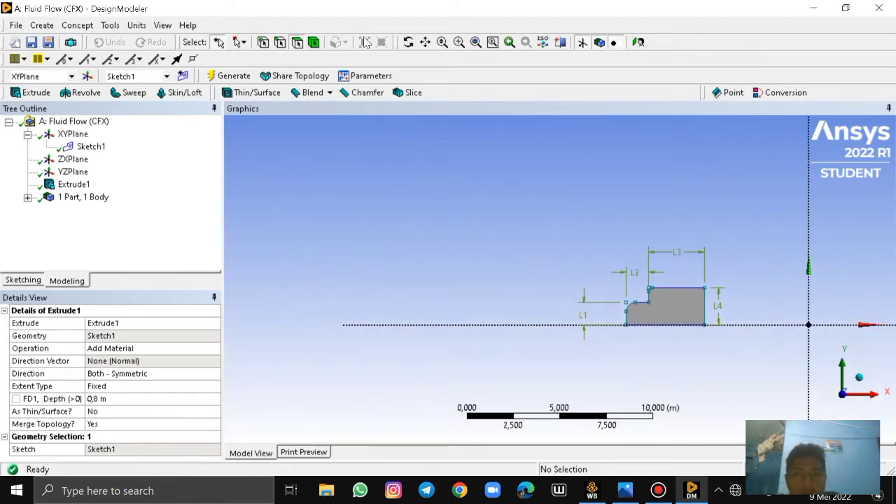
# Start a new plane and set its type to From Face
pyautogui.click(425, 42)
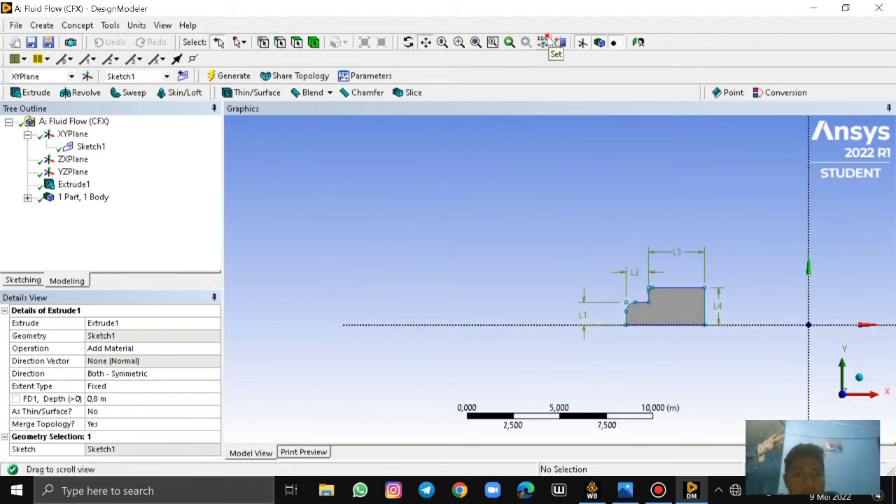
pyautogui.click(544, 42)
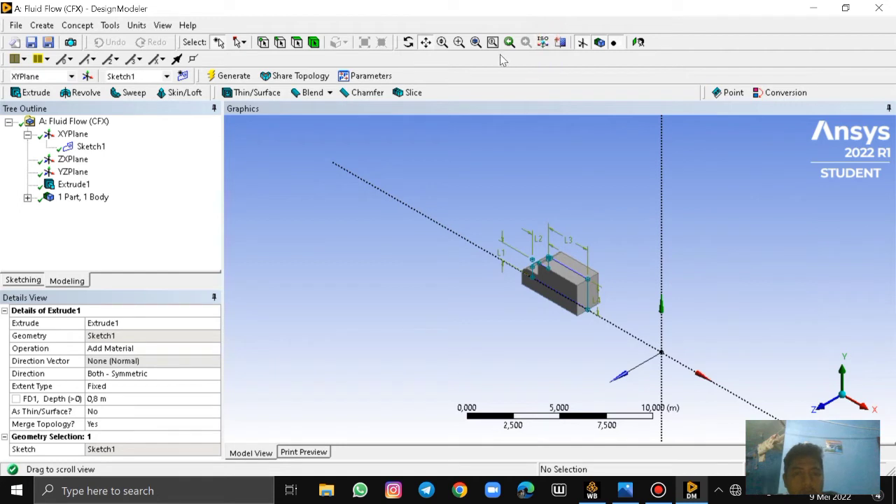
pyautogui.click(638, 42)
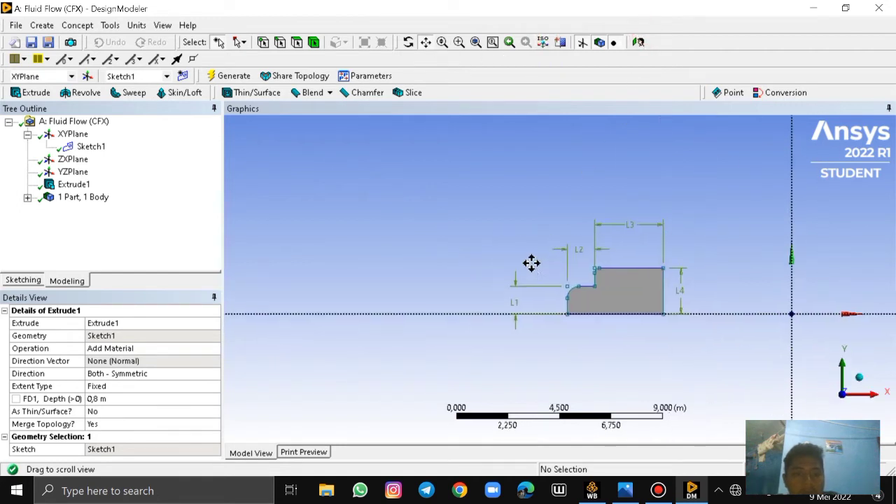
pyautogui.moveTo(530, 262); pyautogui.dragTo(398, 280)
pyautogui.scroll(2, 315, 326)
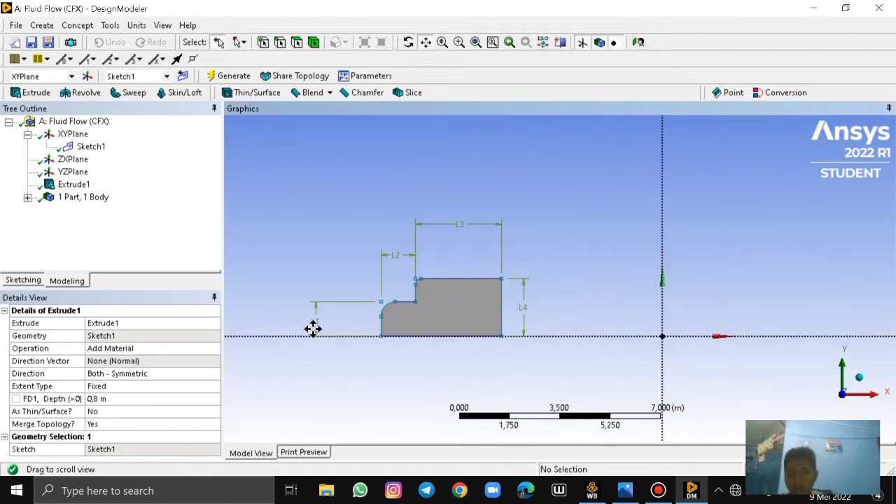
pyautogui.scroll(1, 315, 326)
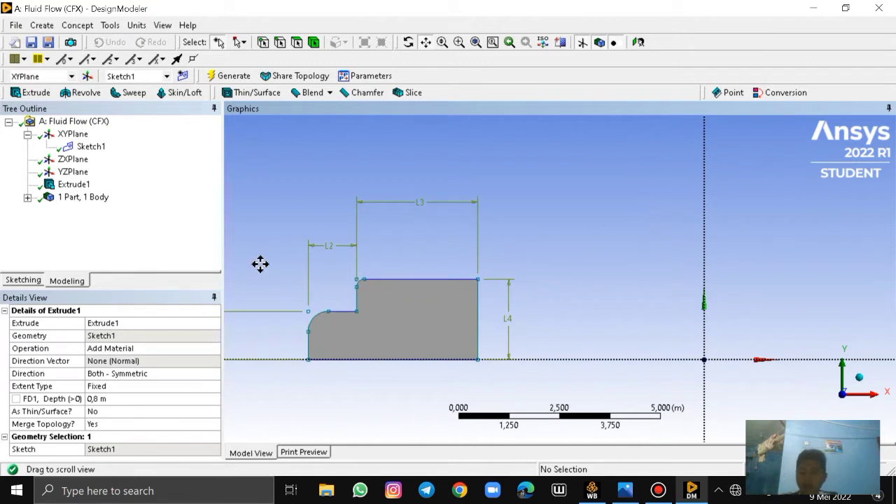
pyautogui.click(44, 26)
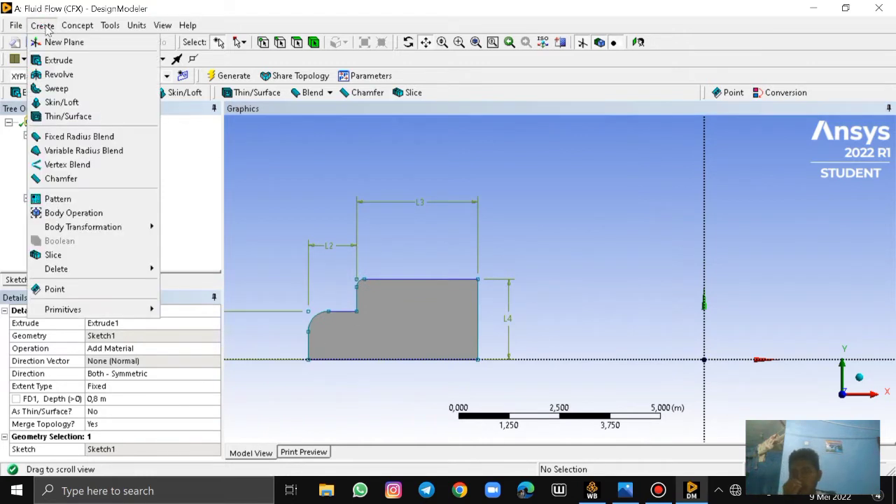
pyautogui.click(61, 42)
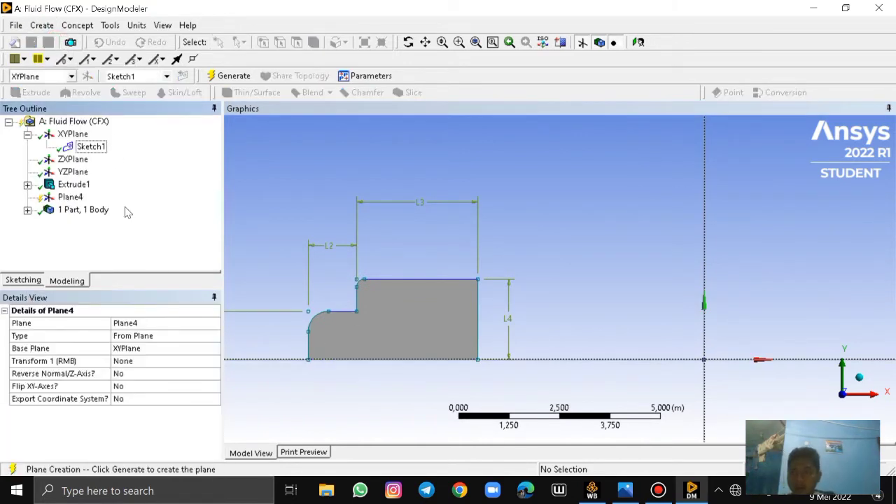
pyautogui.click(70, 198)
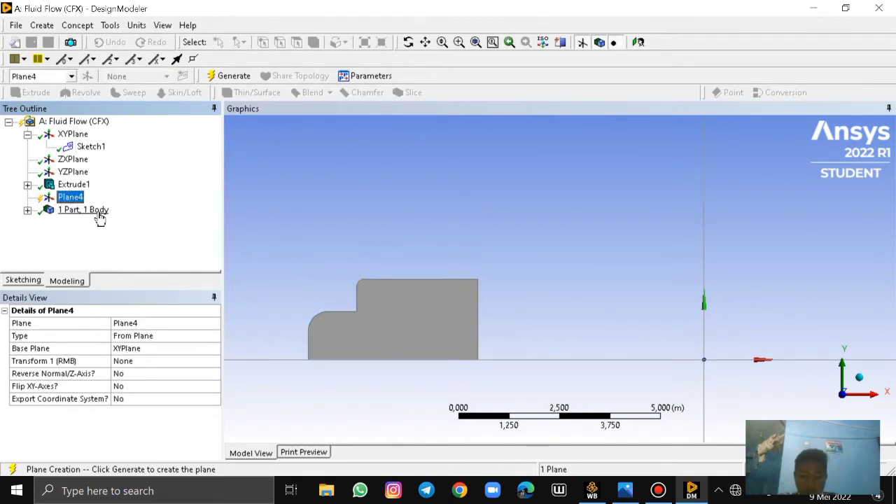
pyautogui.click(146, 336)
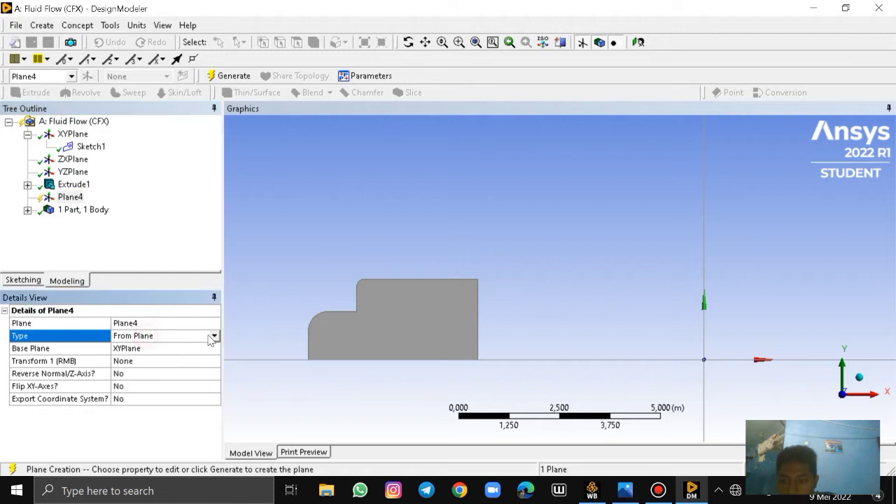
pyautogui.click(214, 336)
pyautogui.click(193, 356)
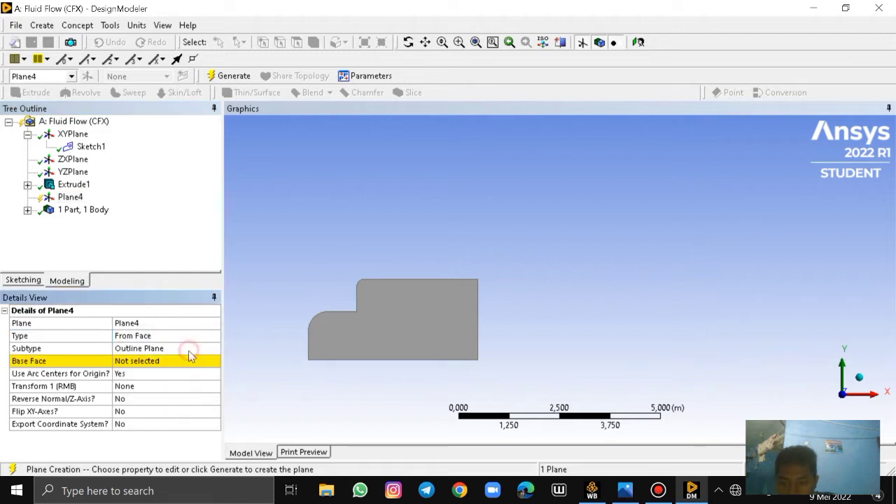
# Assign the truck body's flat side face as the new plane's base face and generate the plane
pyautogui.click(184, 361)
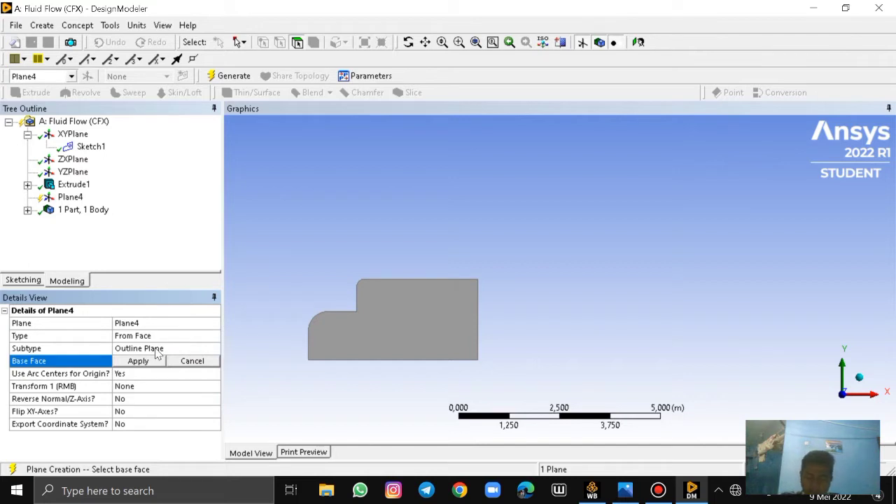
pyautogui.click(421, 339)
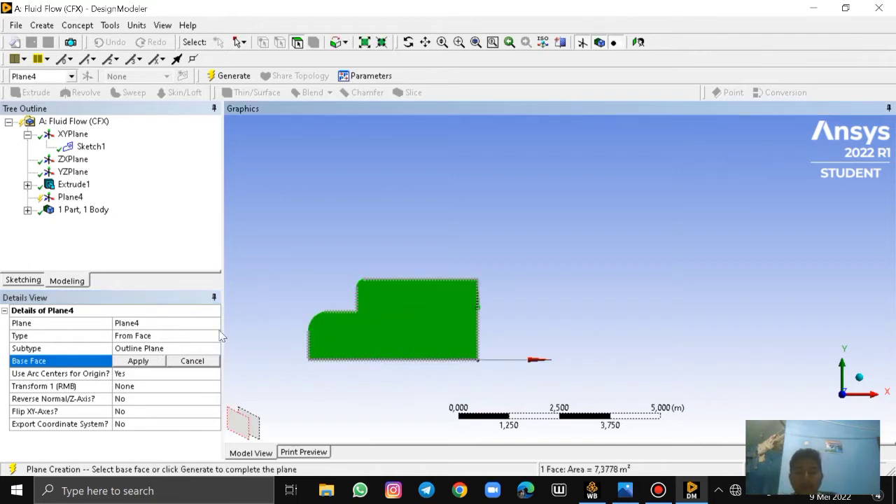
pyautogui.click(137, 361)
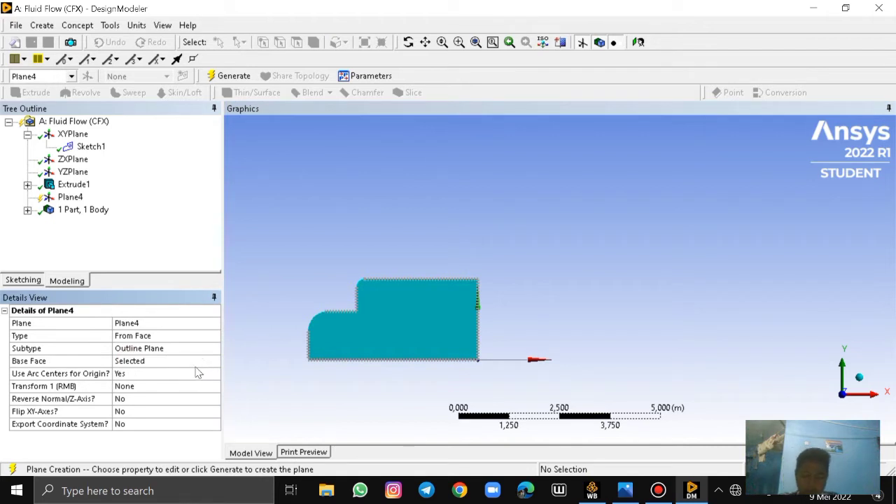
pyautogui.click(233, 75)
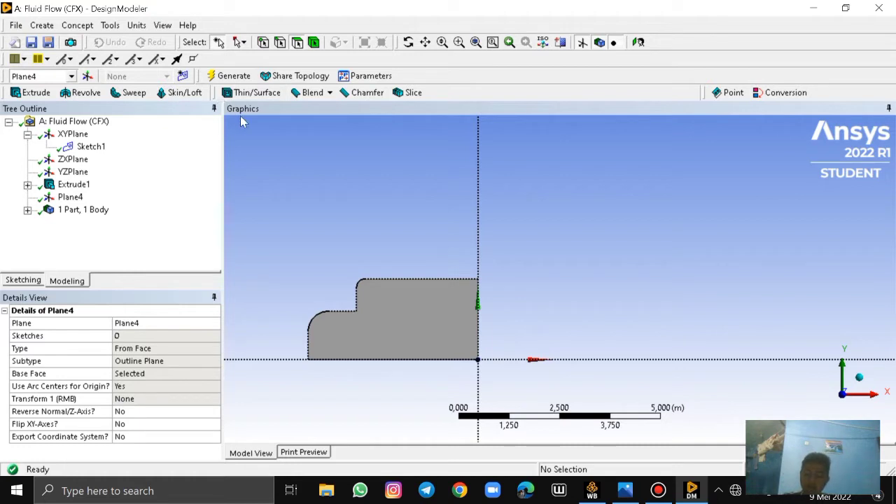
# Add a new sketch on the side-face plane and open it for sketching
pyautogui.click(71, 199)
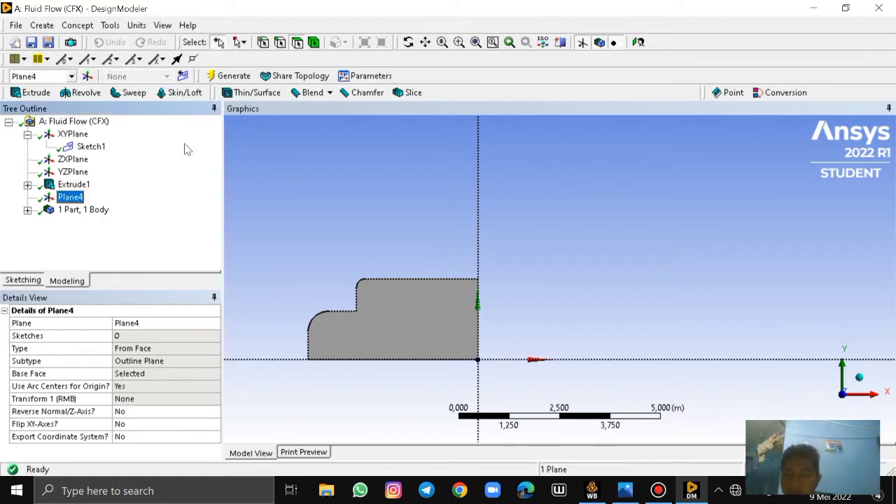
pyautogui.click(184, 76)
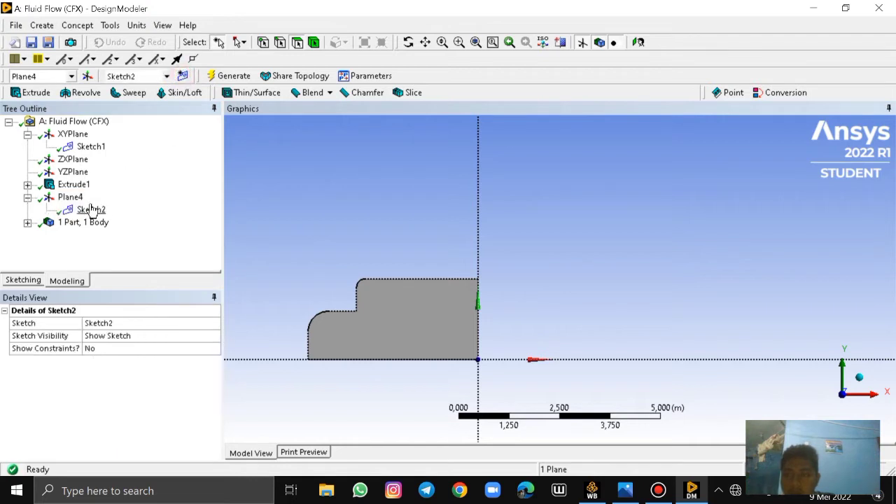
pyautogui.click(90, 210)
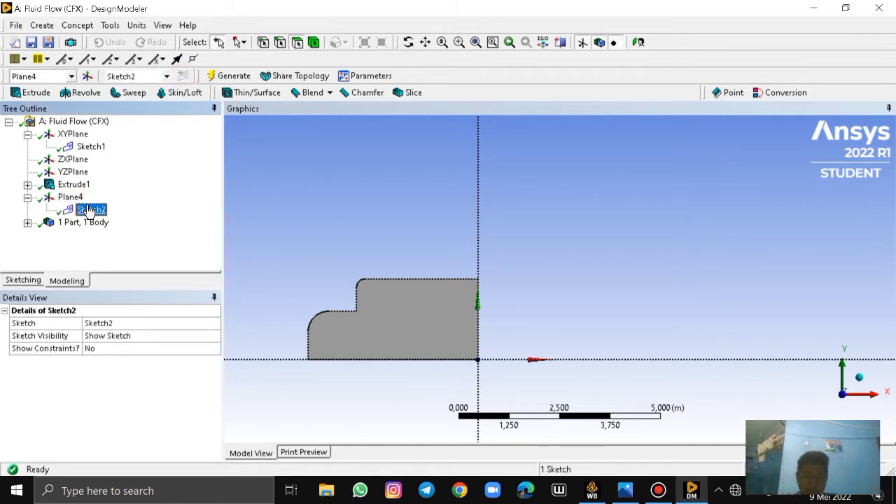
pyautogui.click(23, 280)
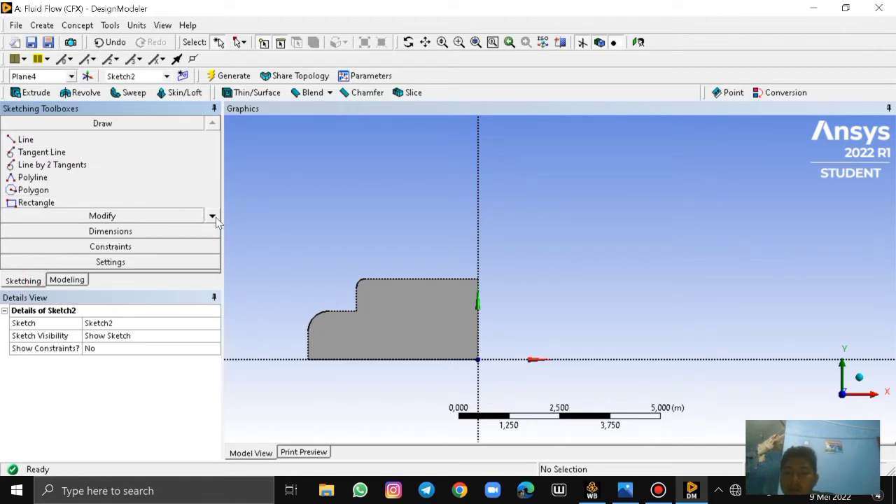
# Draw two wheel circles centred on the body's bottom edge, the rear about 0.54 m and the front about 0.44 m in radius
pyautogui.click(212, 216)
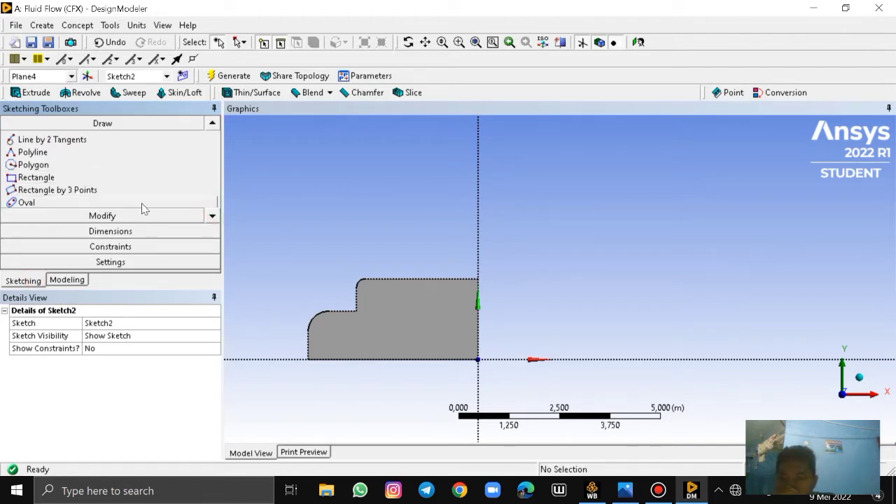
pyautogui.click(210, 217)
pyautogui.click(211, 218)
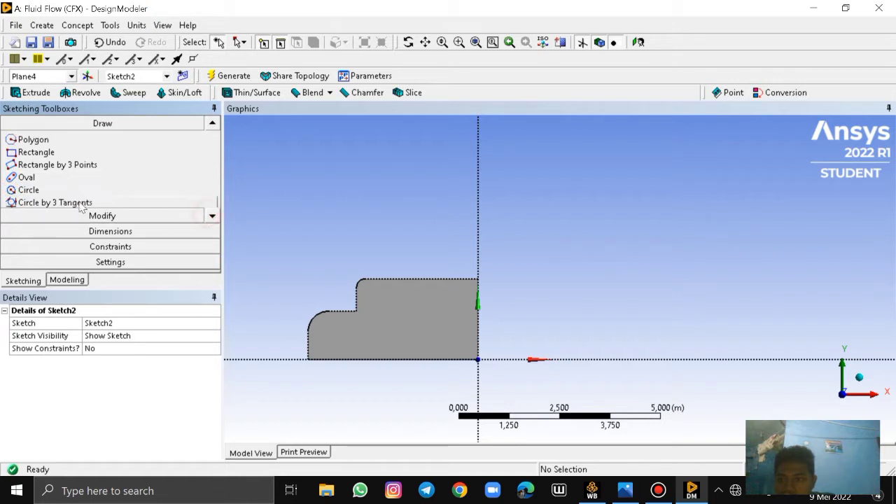
pyautogui.click(51, 191)
pyautogui.scroll(2, 392, 372)
pyautogui.scroll(3, 399, 371)
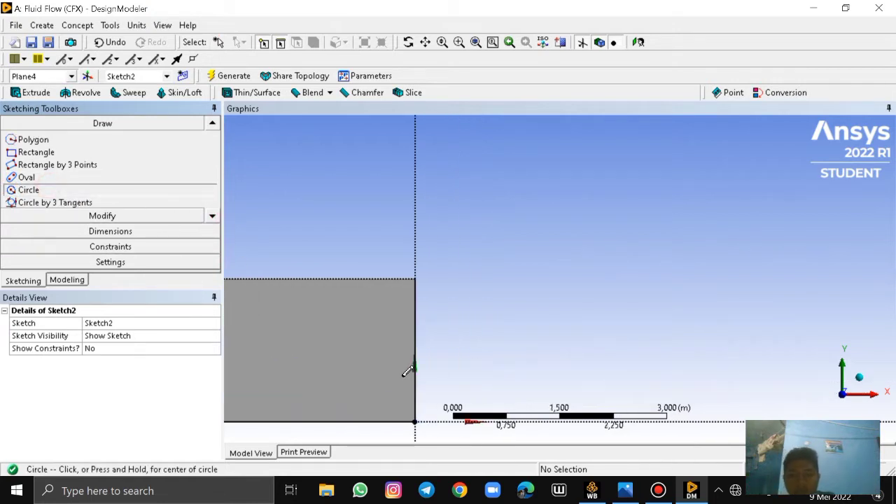
pyautogui.click(425, 43)
pyautogui.moveTo(378, 291); pyautogui.dragTo(611, 194)
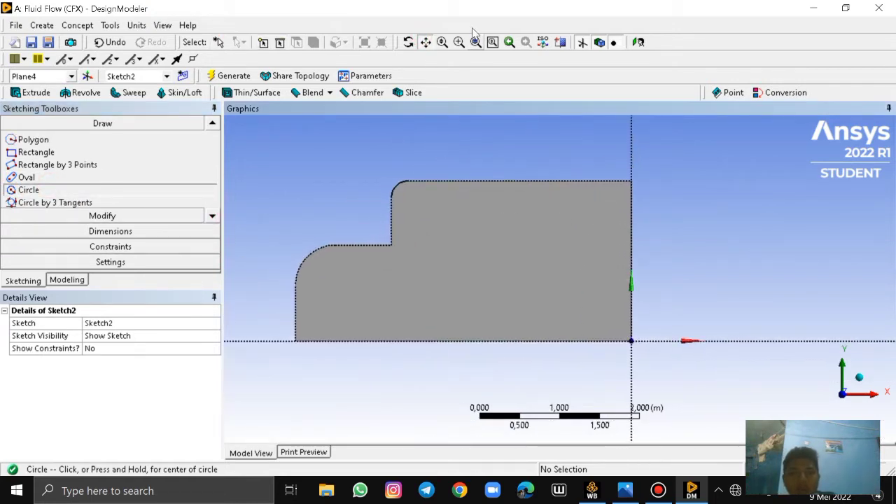
pyautogui.click(426, 43)
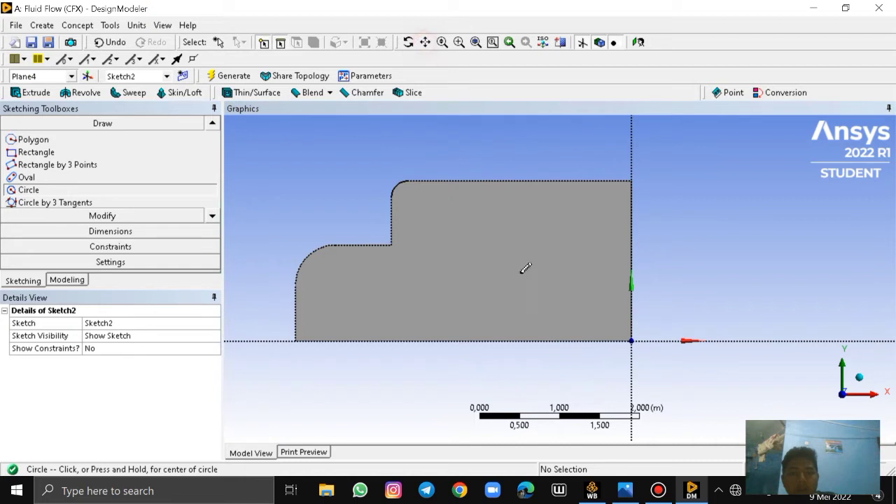
pyautogui.click(569, 341)
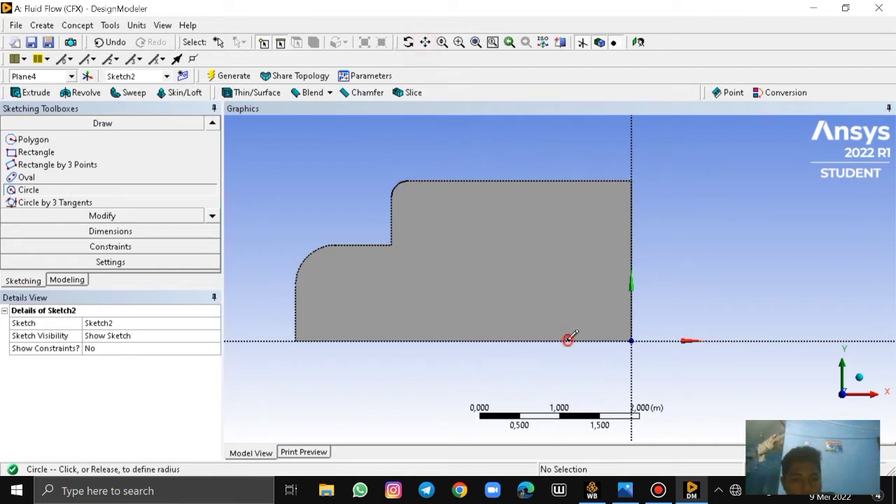
pyautogui.click(593, 372)
pyautogui.click(365, 341)
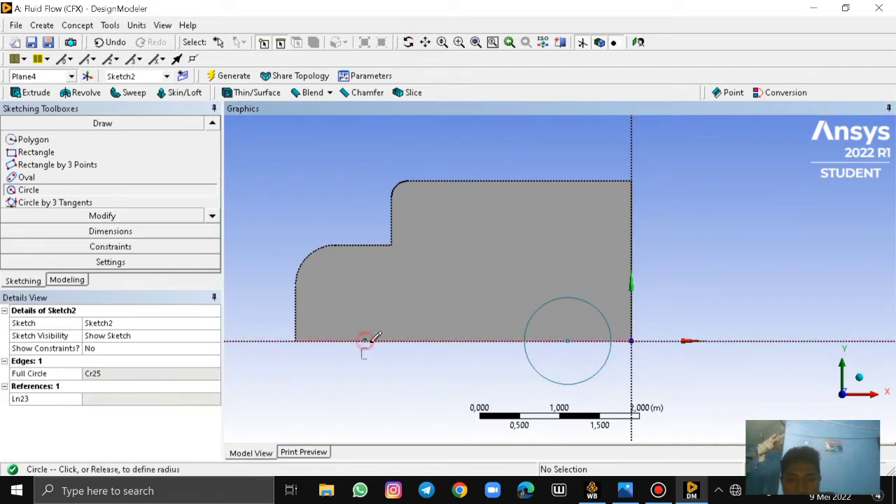
pyautogui.click(401, 350)
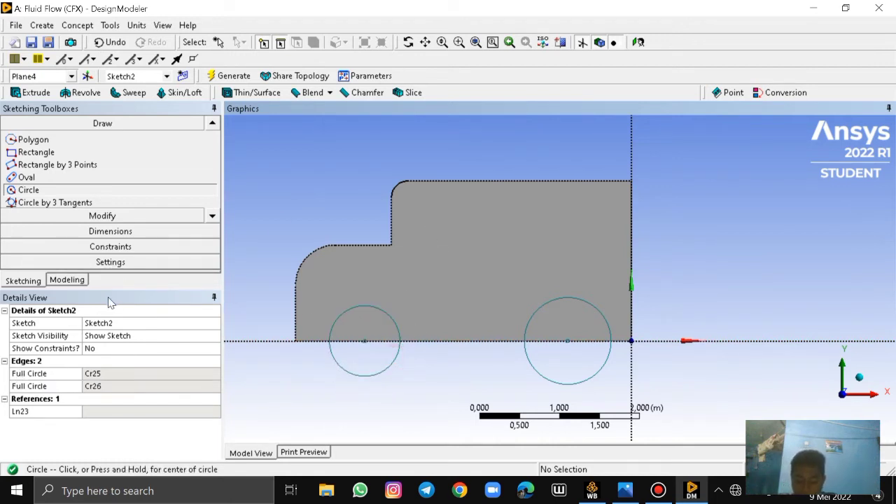
# Add radius dimensions to the front and rear wheel circles
pyautogui.click(99, 231)
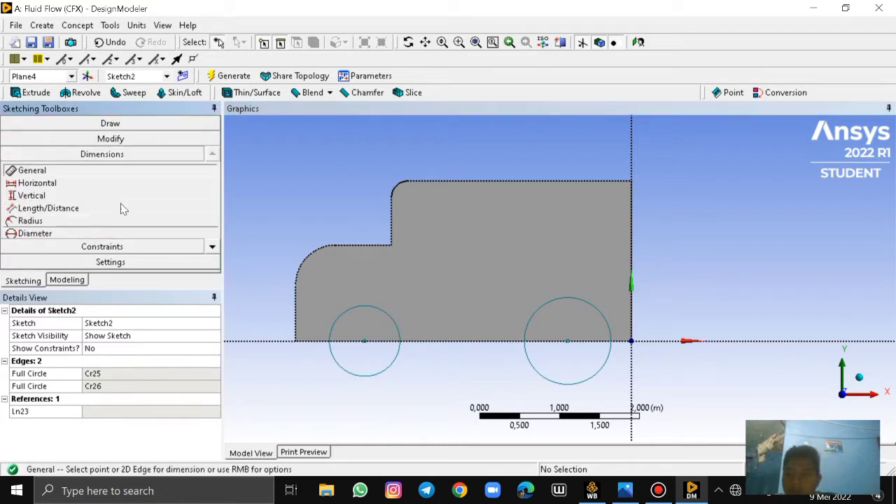
pyautogui.click(211, 246)
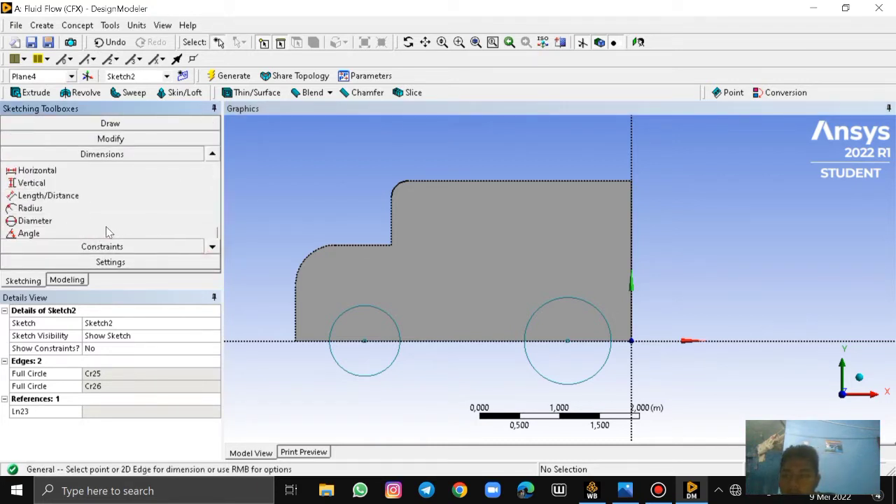
pyautogui.click(62, 208)
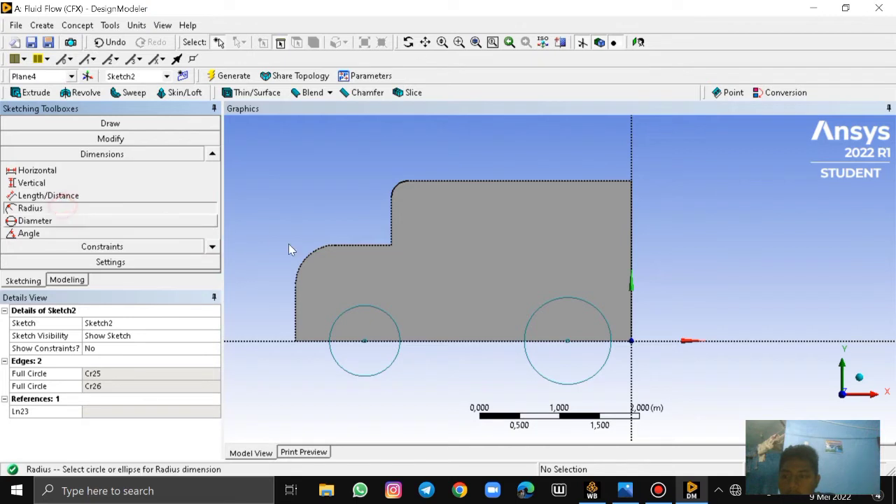
pyautogui.click(396, 359)
pyautogui.click(439, 380)
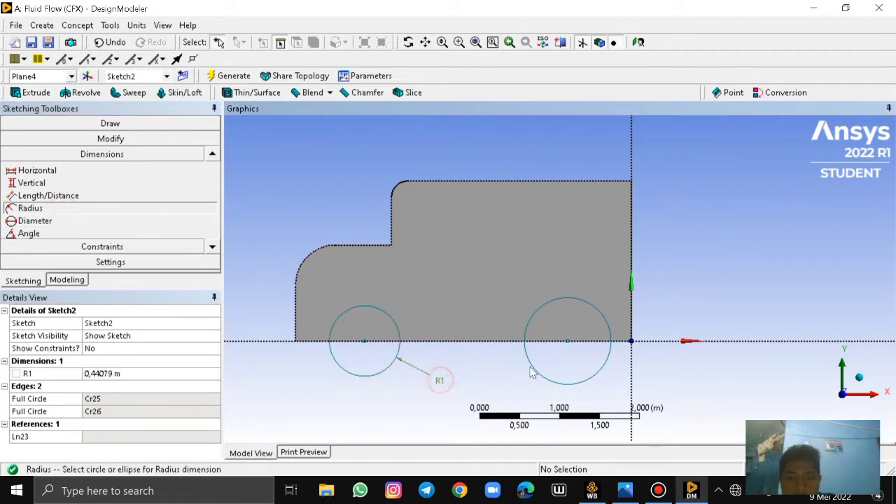
pyautogui.click(608, 381)
pyautogui.click(622, 393)
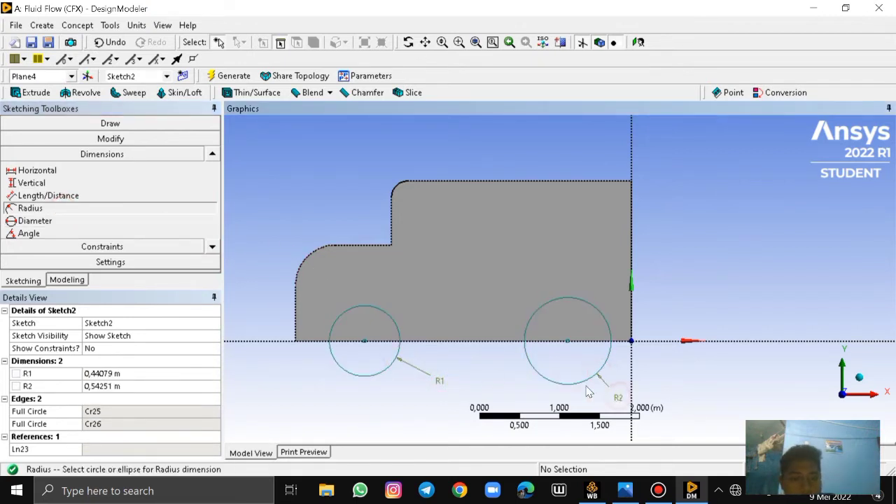
# Check the wheel size in the truck reference drawing and set the radii of both wheel circles to 0.4 m
pyautogui.click(625, 490)
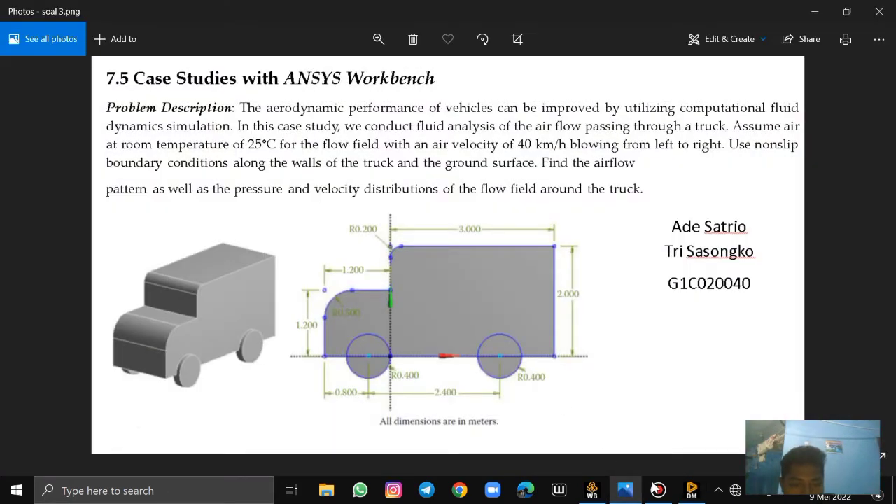
pyautogui.click(625, 490)
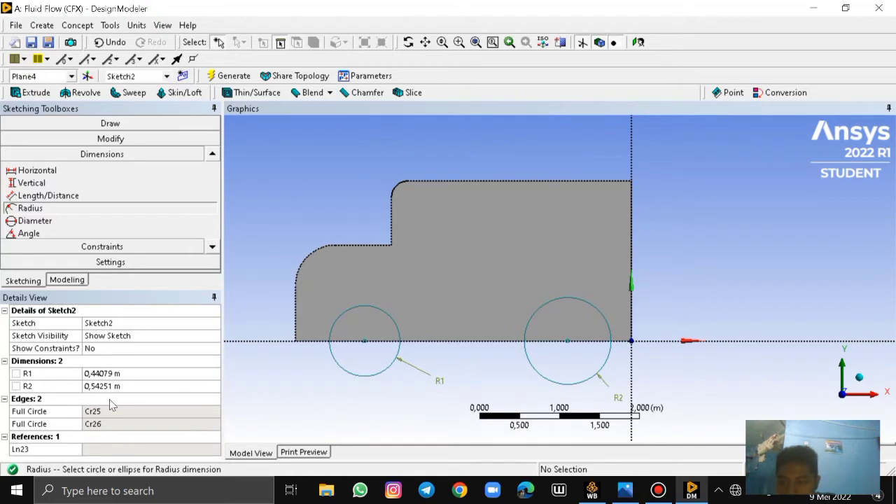
pyautogui.click(100, 374)
pyautogui.press('BackSpace')
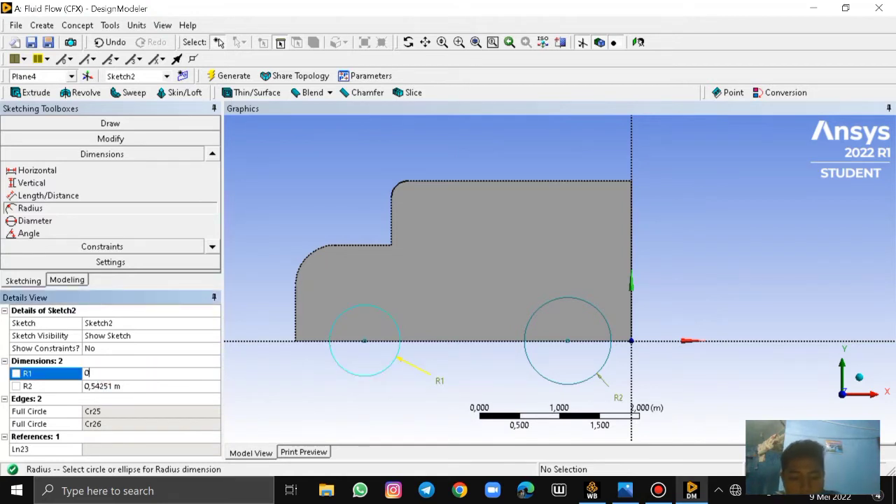
pyautogui.write('0,4')
pyautogui.press('Return')
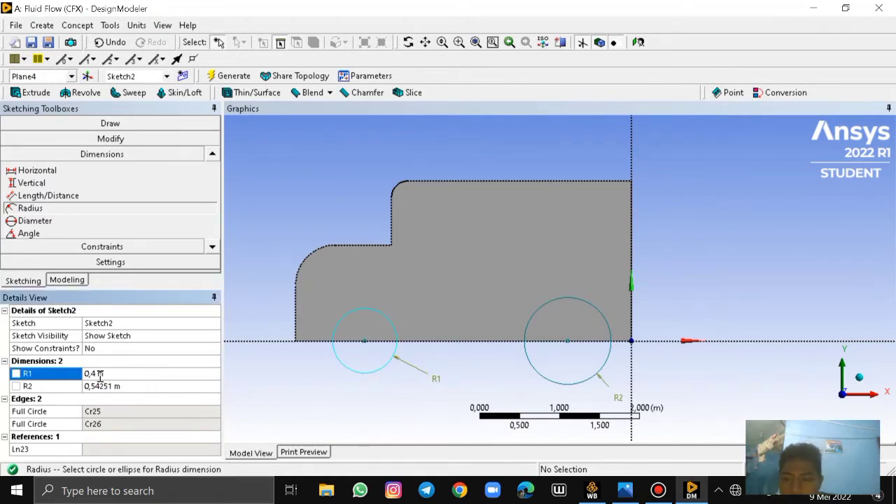
pyautogui.click(110, 386)
pyautogui.press('BackSpace')
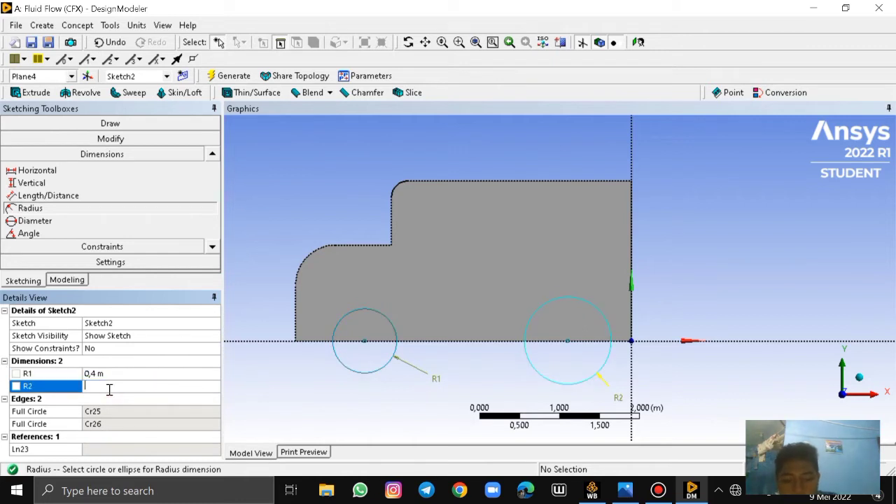
pyautogui.write('0')
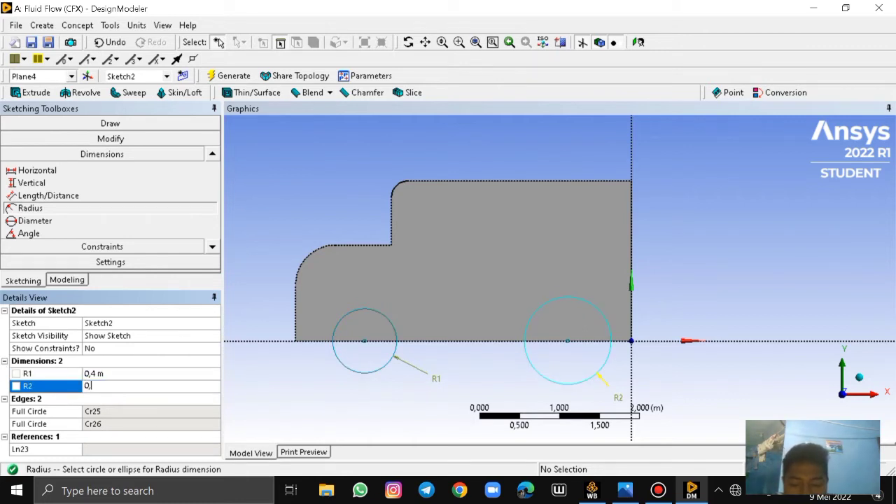
pyautogui.write(',4')
pyautogui.press('Return')
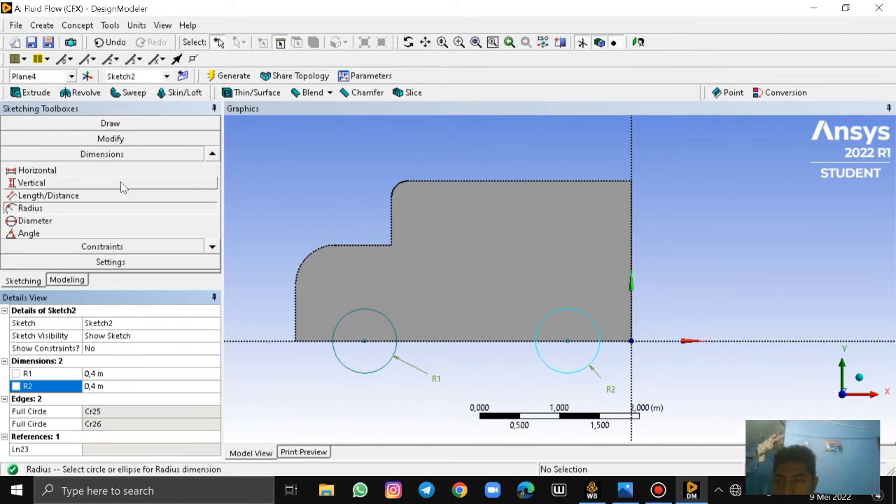
# Add a general dimension between the centres of the front and rear wheel circles, placed below the truck body
pyautogui.click(212, 154)
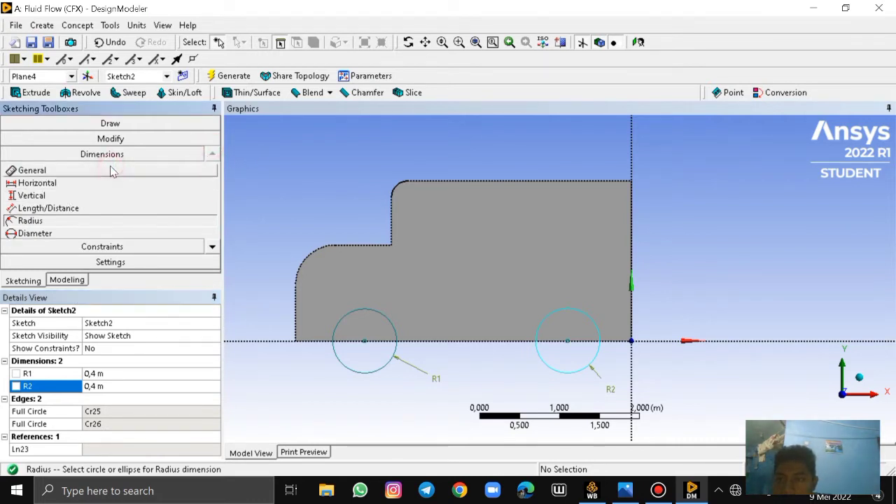
pyautogui.click(112, 171)
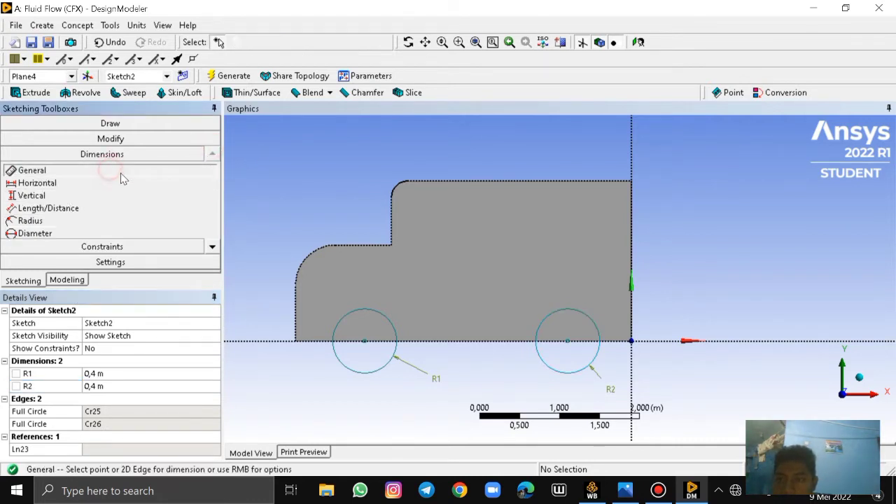
pyautogui.click(366, 348)
pyautogui.click(300, 349)
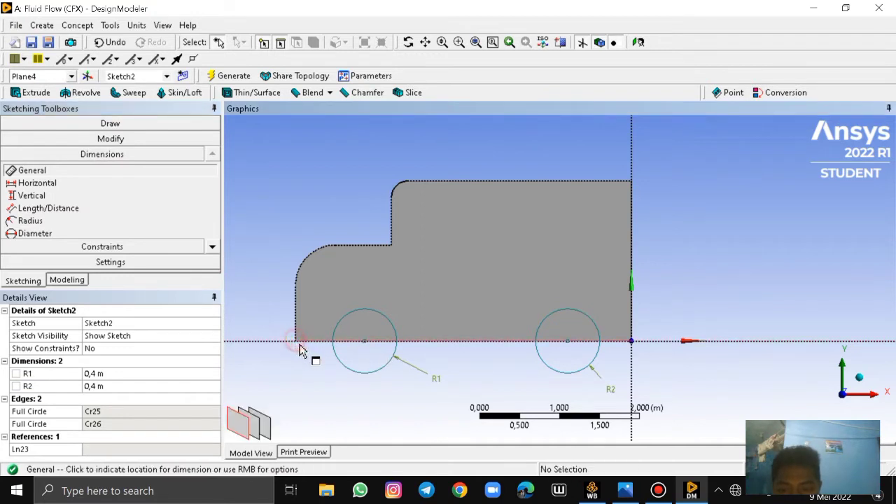
pyautogui.scroll(2, 300, 348)
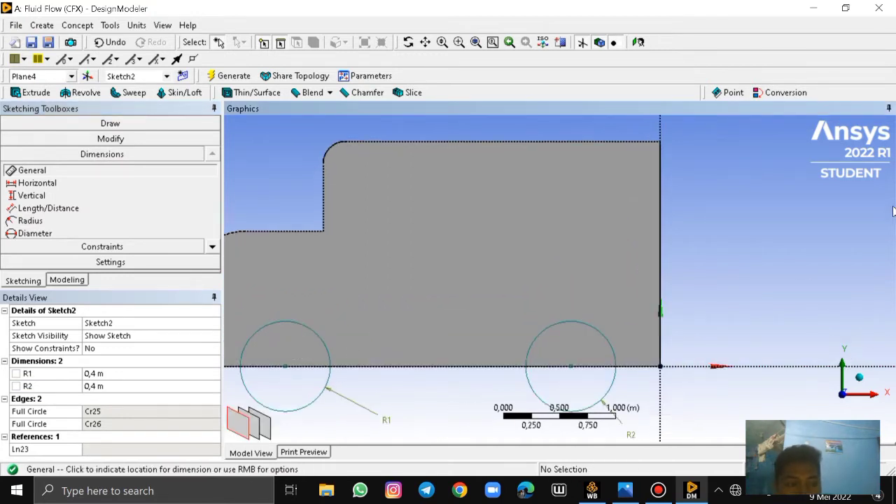
pyautogui.click(424, 46)
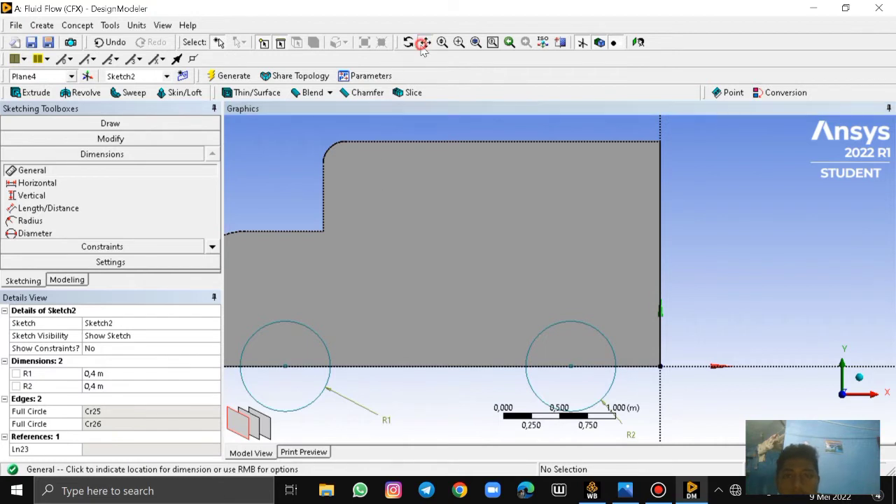
pyautogui.moveTo(392, 236); pyautogui.dragTo(491, 207)
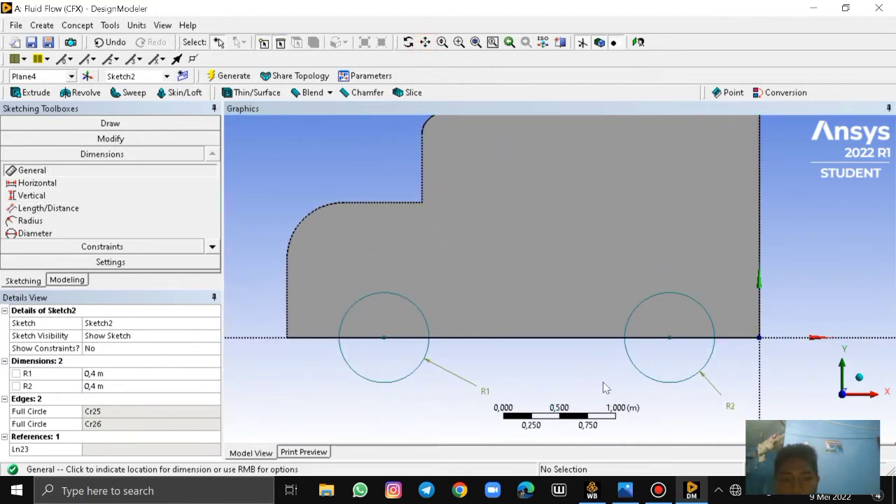
pyautogui.click(670, 339)
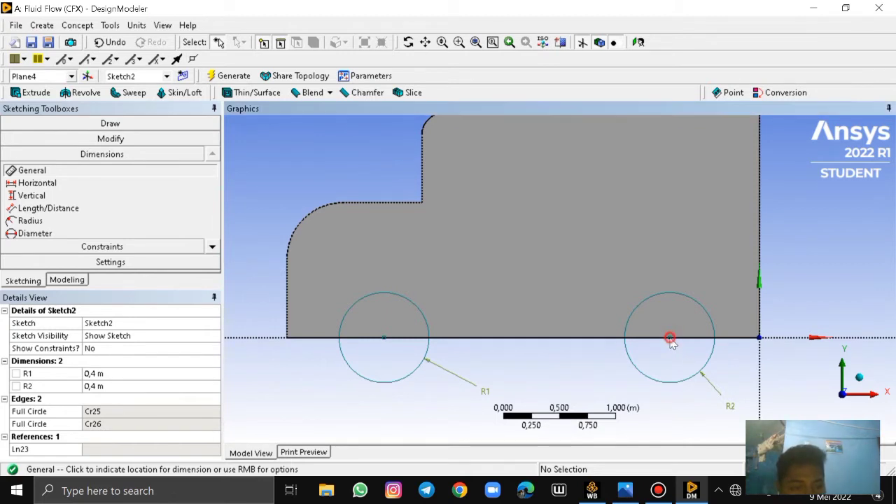
pyautogui.click(25, 168)
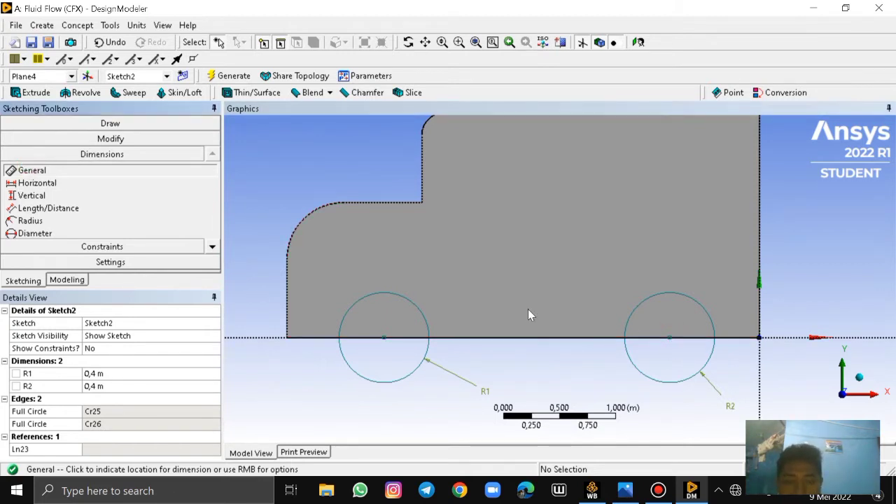
pyautogui.click(670, 339)
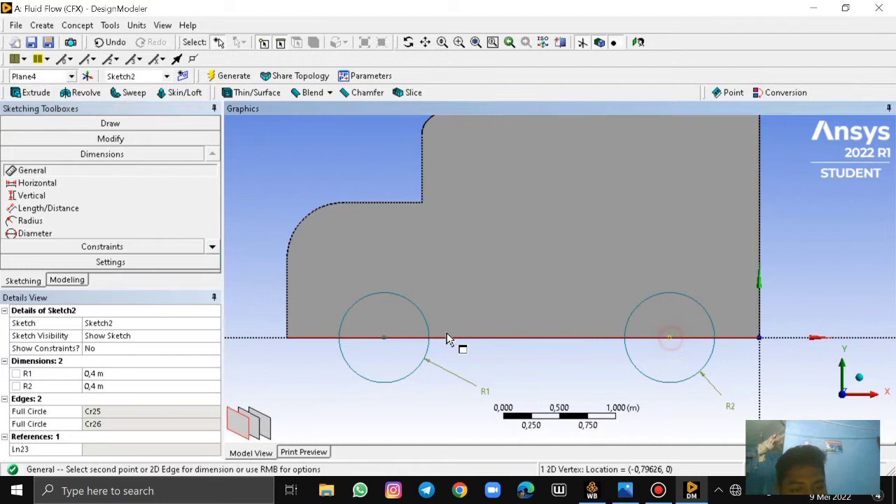
pyautogui.click(384, 339)
pyautogui.click(544, 372)
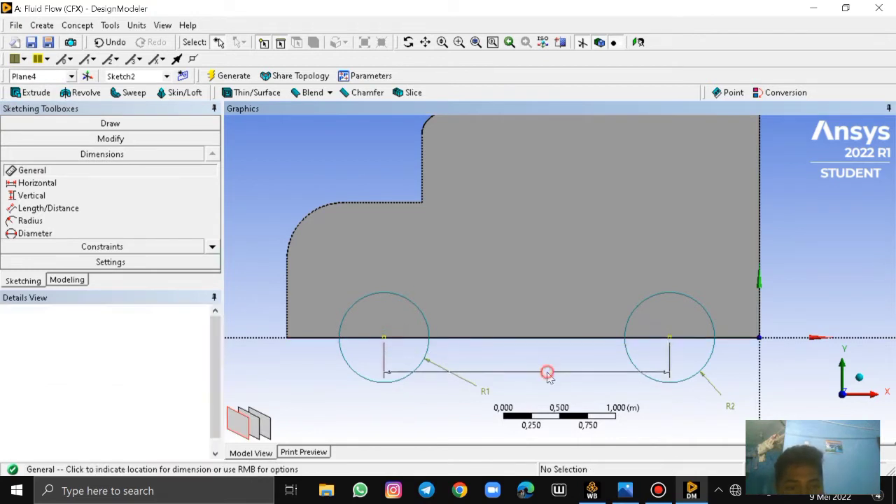
pyautogui.click(288, 334)
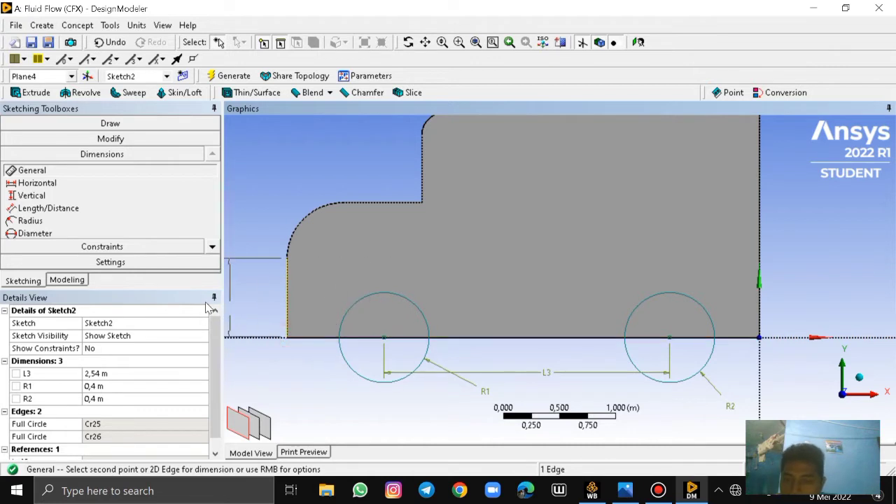
pyautogui.click(253, 289)
pyautogui.hotkey('ctrl', 'z')
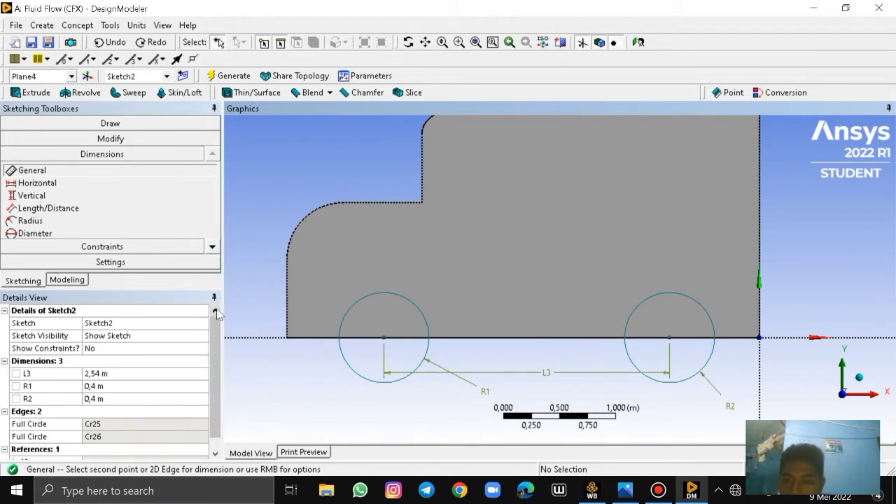
# Dimension the horizontal distance from the body's front vertical edge to the front wheel's centre
pyautogui.click(383, 337)
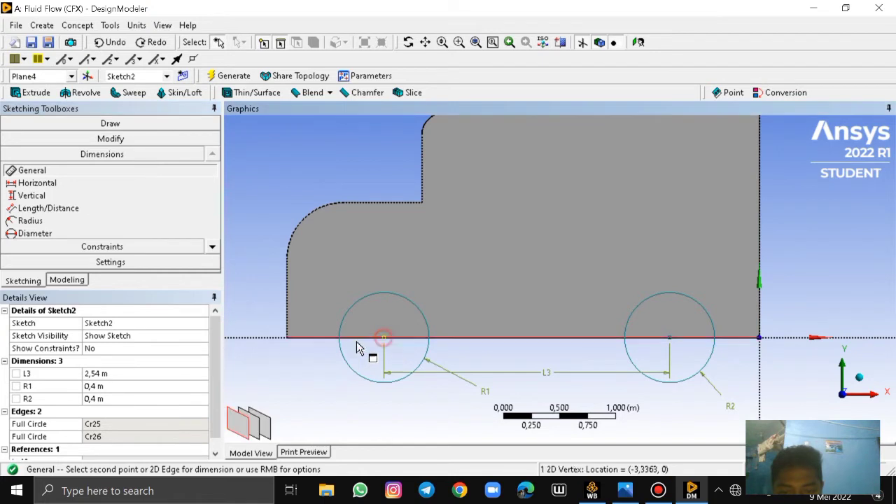
pyautogui.click(287, 335)
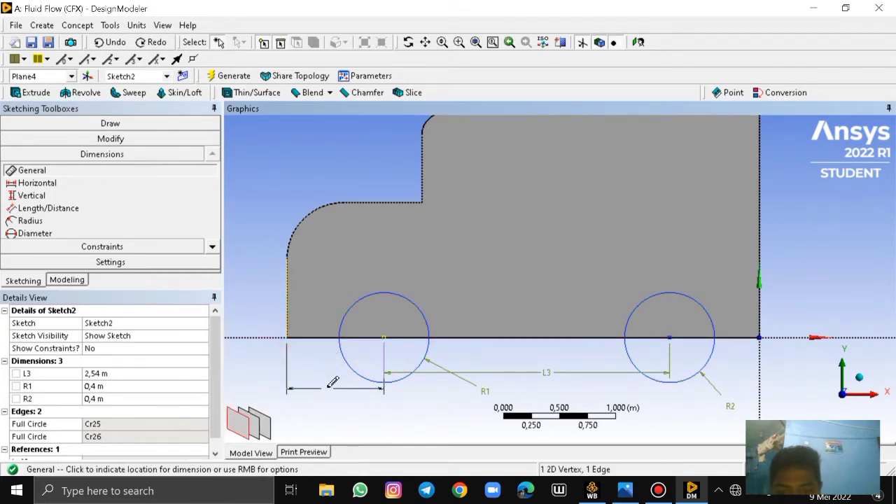
pyautogui.click(333, 392)
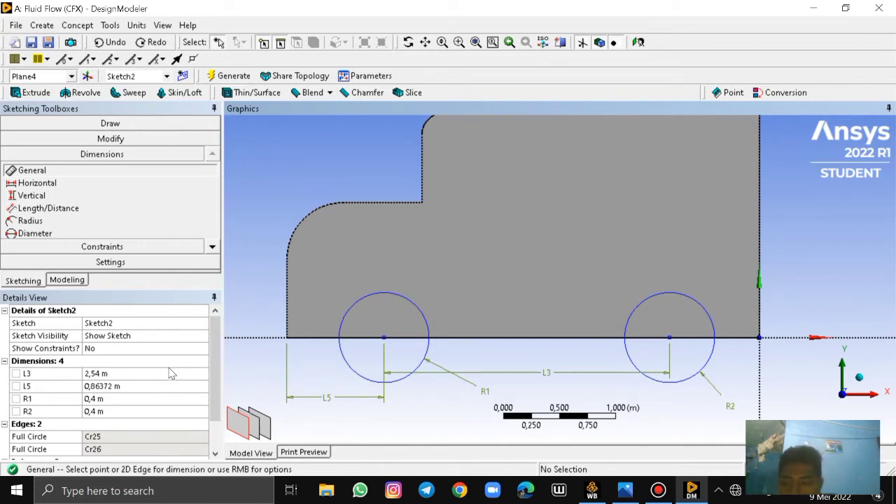
# Set the distance between the two wheel centres to 2.4 m
pyautogui.click(103, 375)
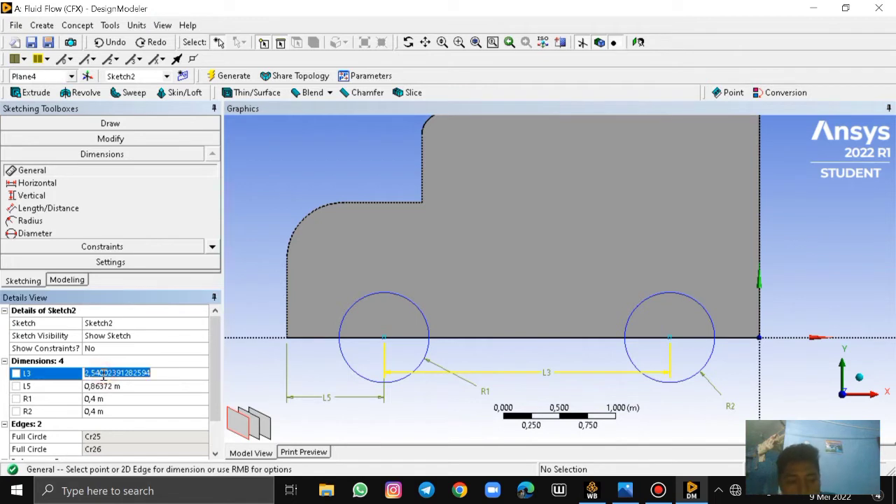
pyautogui.press('BackSpace')
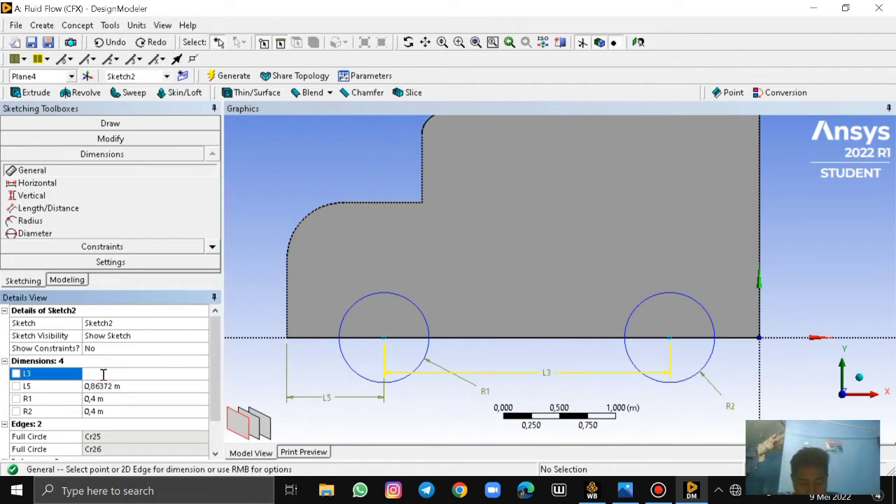
pyautogui.write('2')
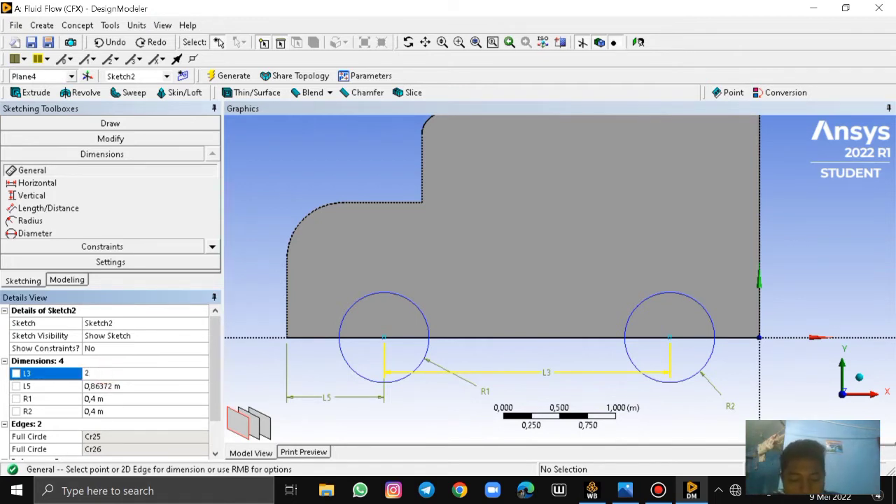
pyautogui.write(',4')
pyautogui.press('Return')
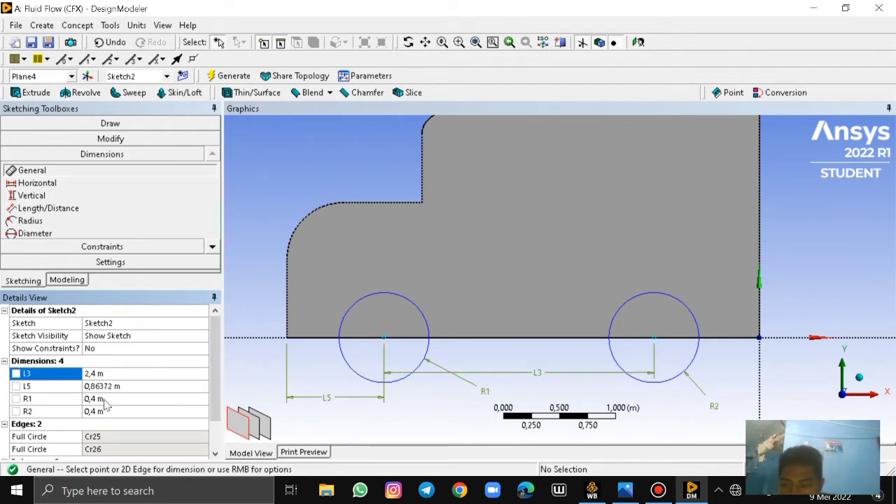
# Set the front wheel centre's distance from the body's front edge to 0.8 m and check the sketch against the reference drawing
pyautogui.click(101, 386)
pyautogui.press('BackSpace')
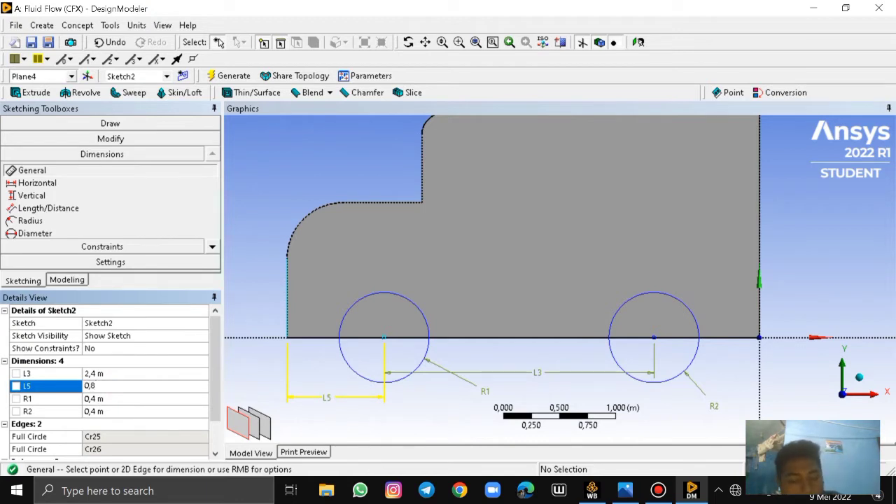
pyautogui.write('0,8')
pyautogui.press('Return')
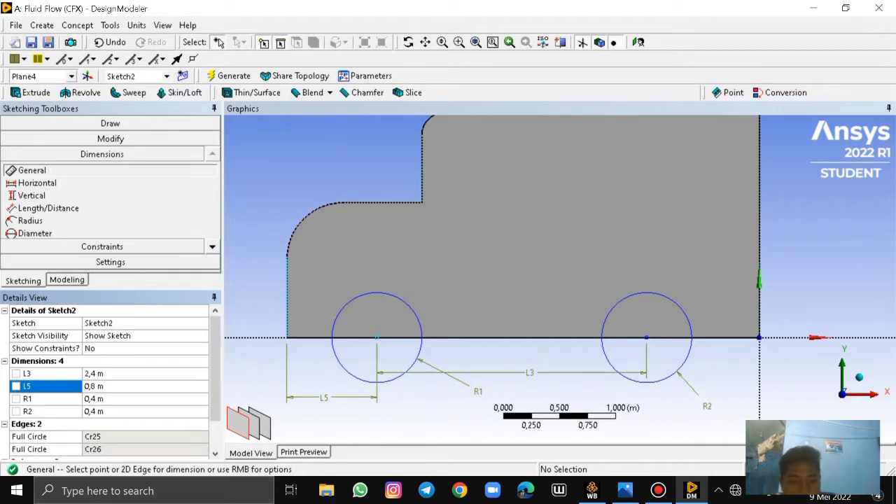
pyautogui.click(625, 490)
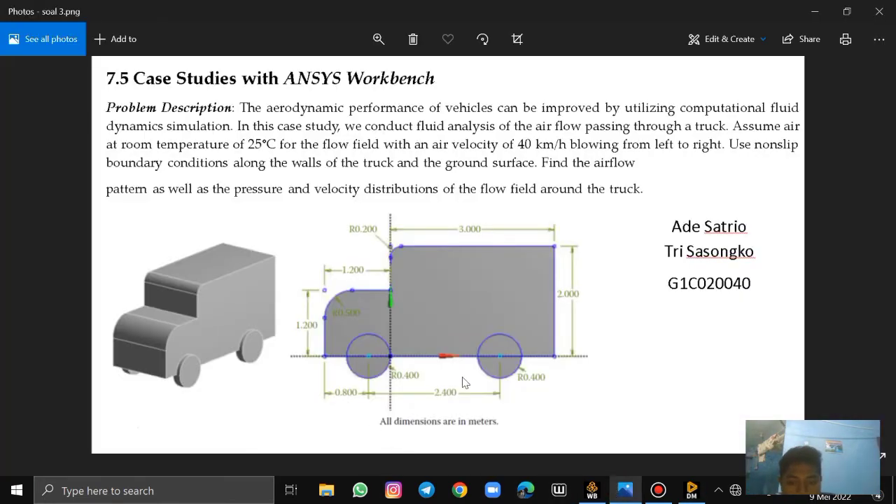
pyautogui.click(692, 490)
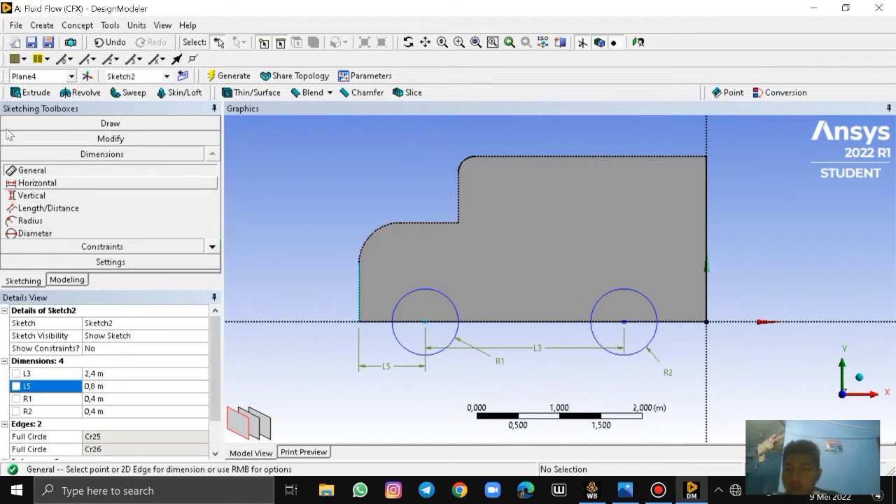
# Extrude the wheel sketch, Sketch2, as Add Material with Both - Symmetric direction and a depth of 0.1 m
pyautogui.click(35, 94)
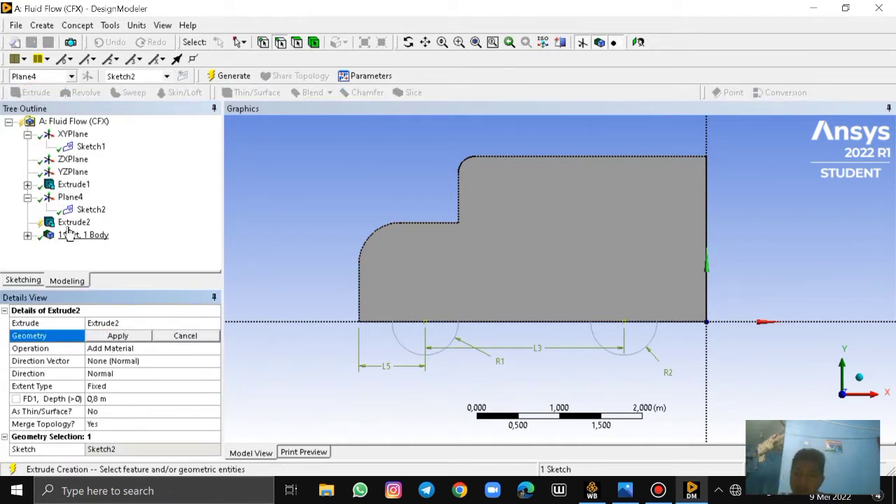
pyautogui.click(89, 210)
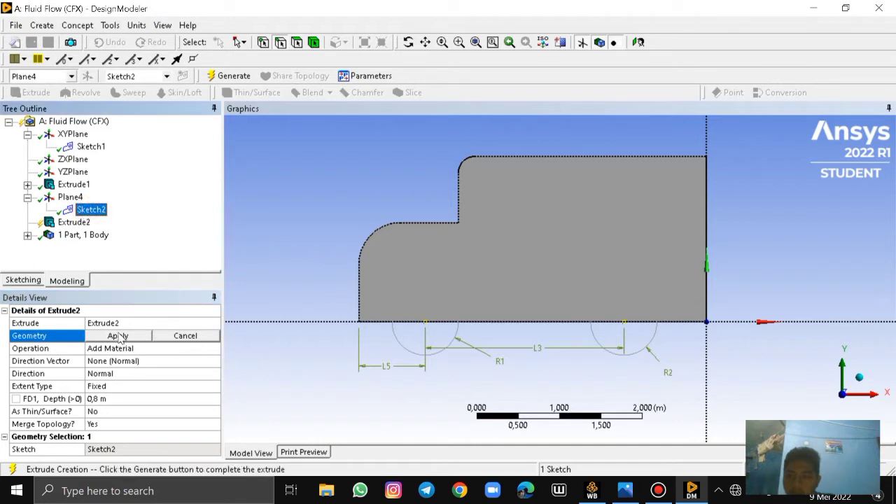
pyautogui.click(119, 336)
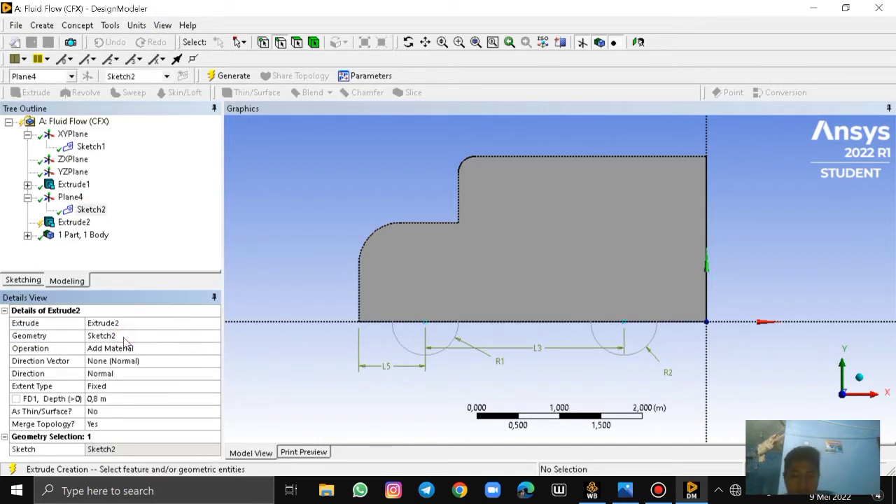
pyautogui.click(98, 374)
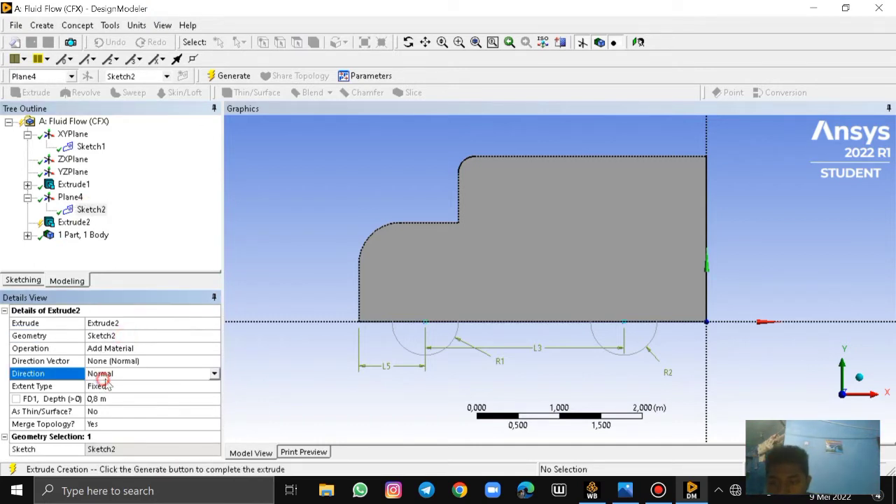
pyautogui.click(215, 374)
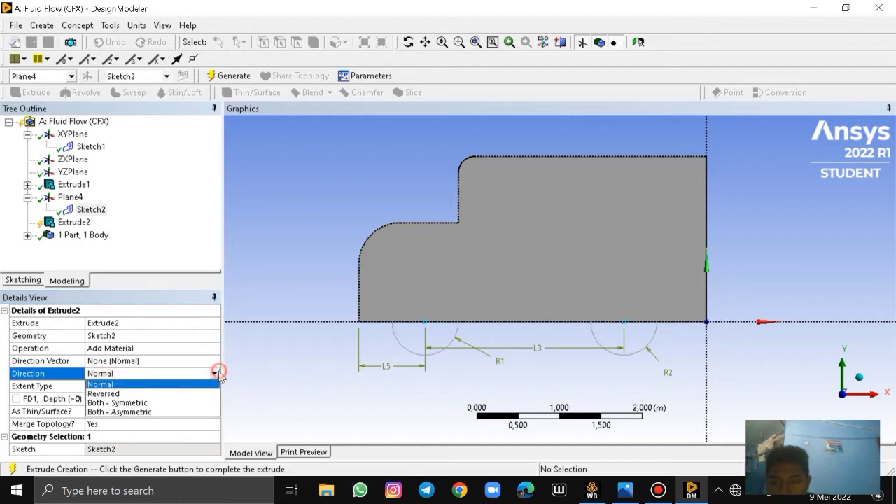
pyautogui.click(142, 404)
pyautogui.click(127, 399)
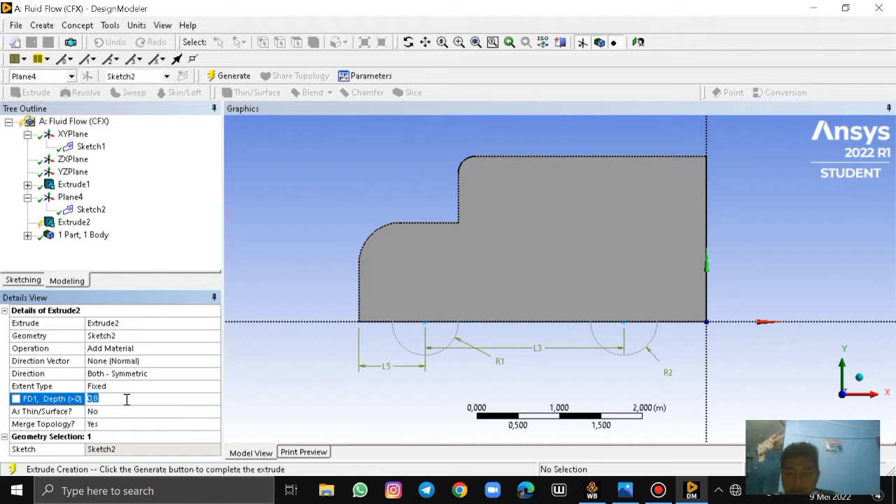
pyautogui.write('0')
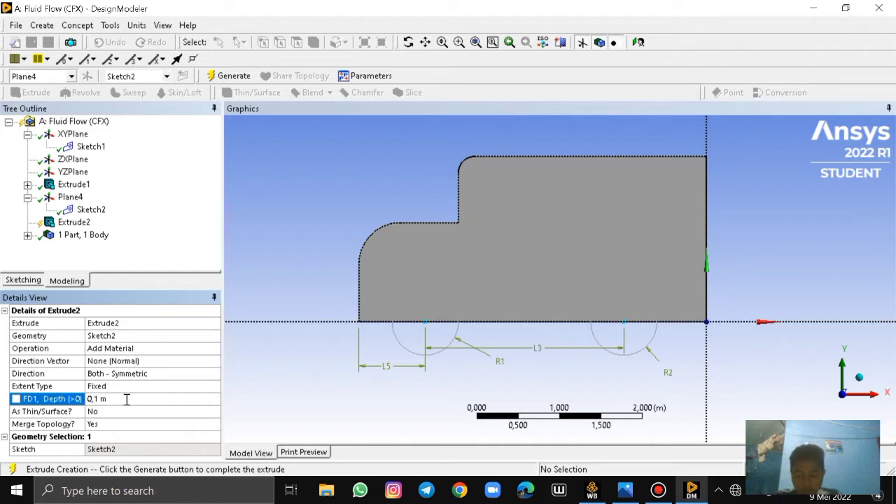
pyautogui.click(210, 77)
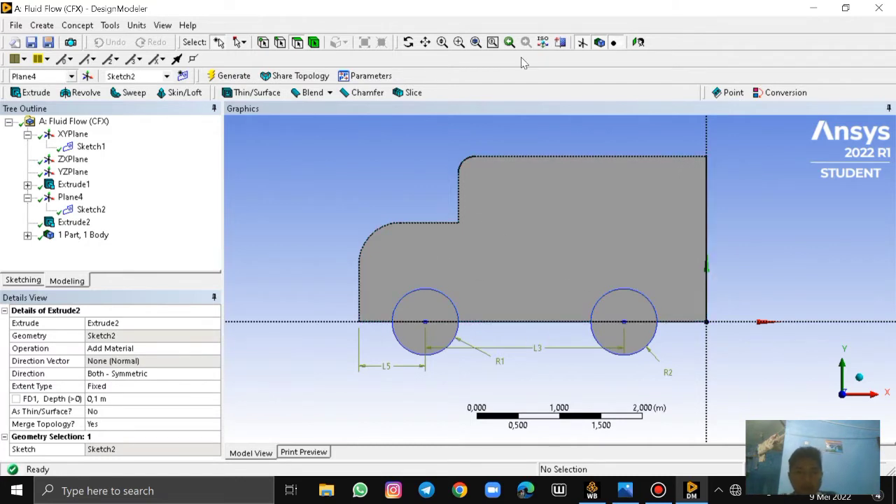
pyautogui.click(544, 43)
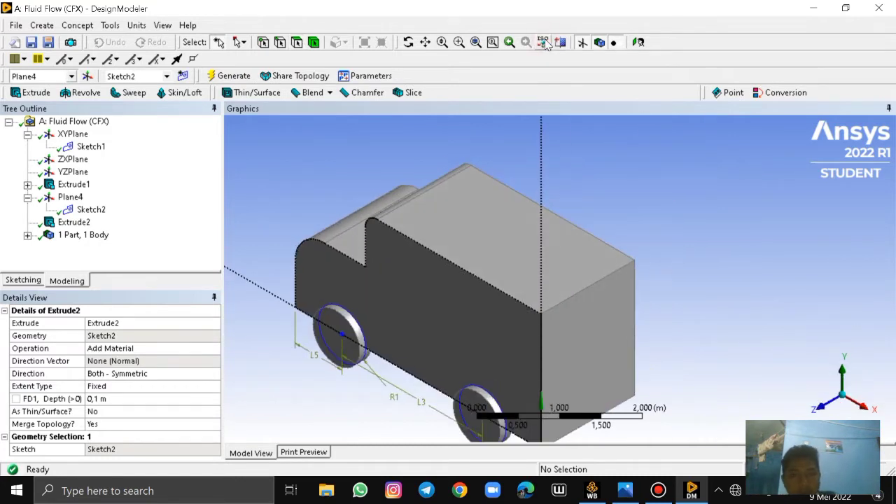
pyautogui.click(638, 43)
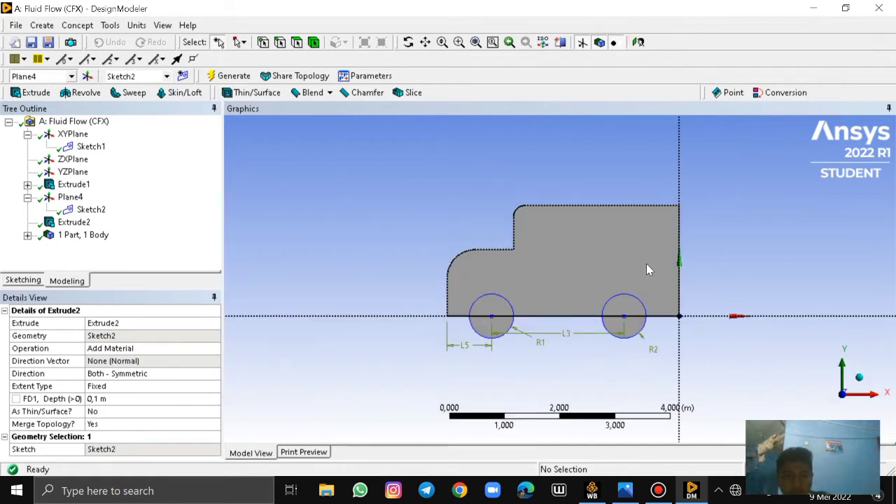
# Add a new plane of type From Face and turn the truck to expose the body's opposite side
pyautogui.click(42, 26)
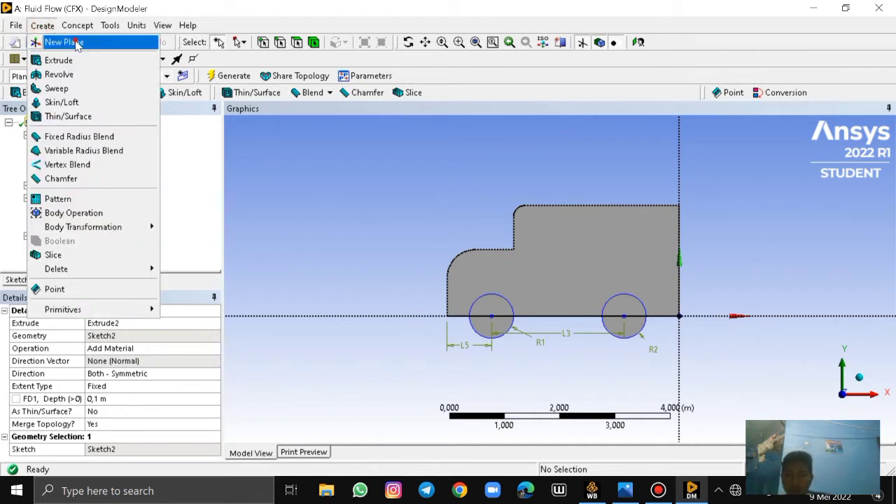
pyautogui.click(77, 44)
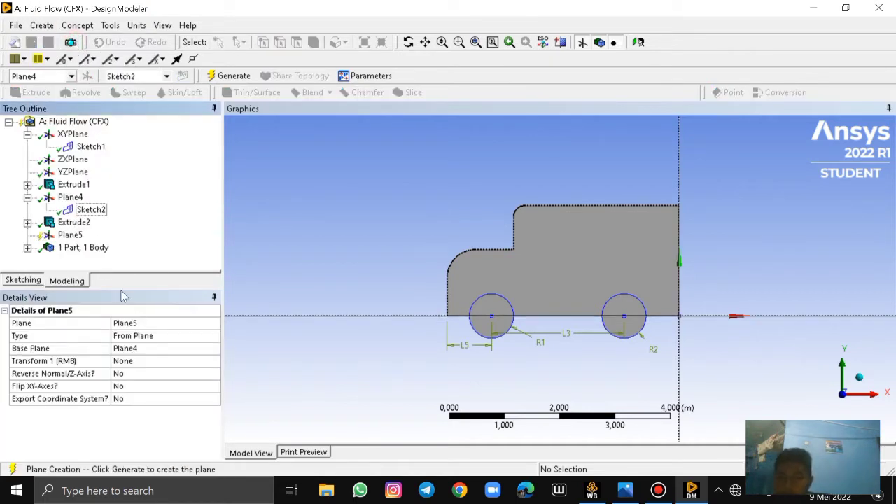
pyautogui.click(70, 234)
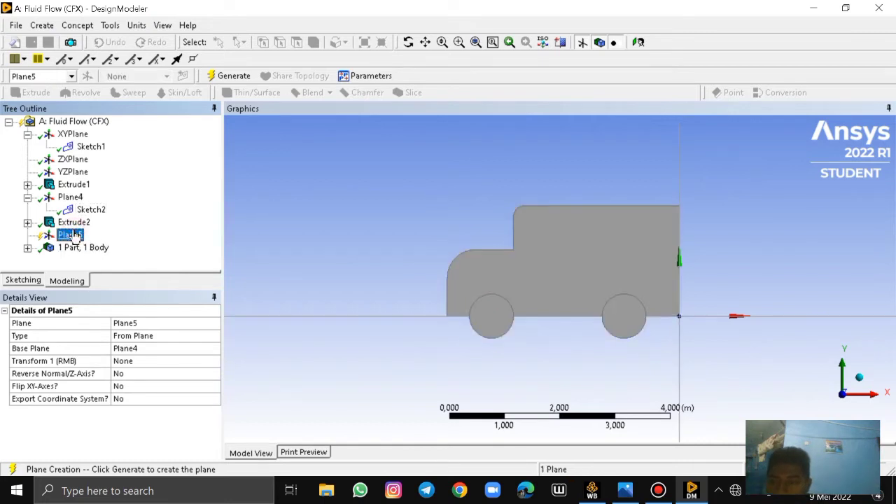
pyautogui.click(168, 339)
pyautogui.click(214, 337)
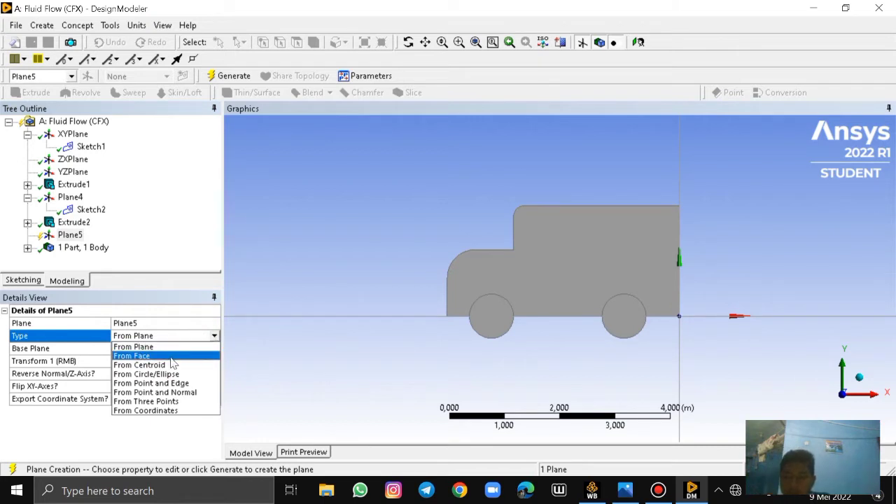
pyautogui.click(144, 357)
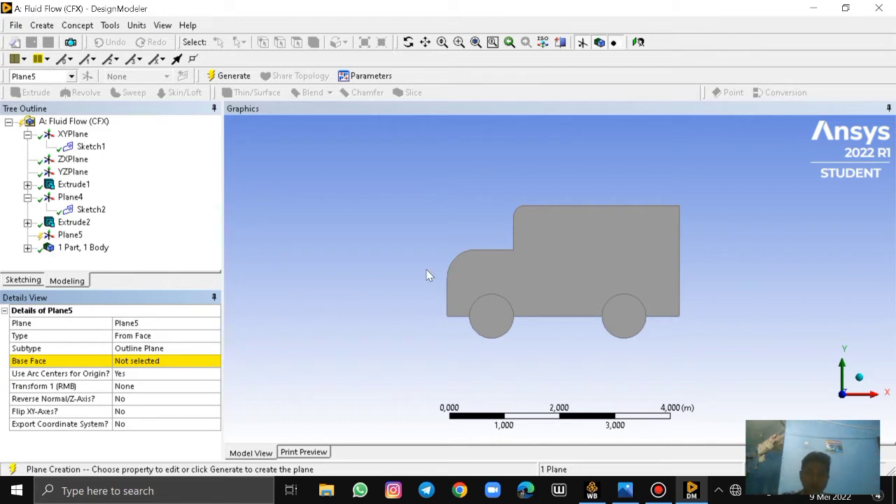
pyautogui.click(408, 42)
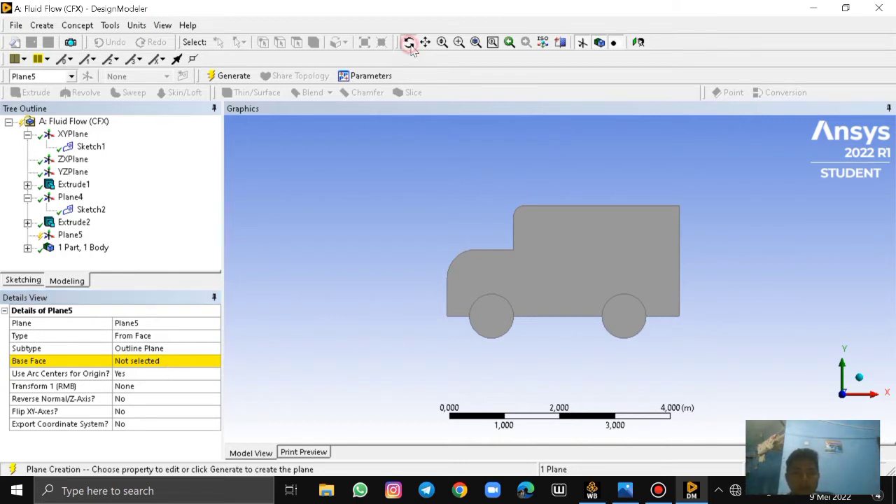
pyautogui.moveTo(654, 262); pyautogui.dragTo(458, 301)
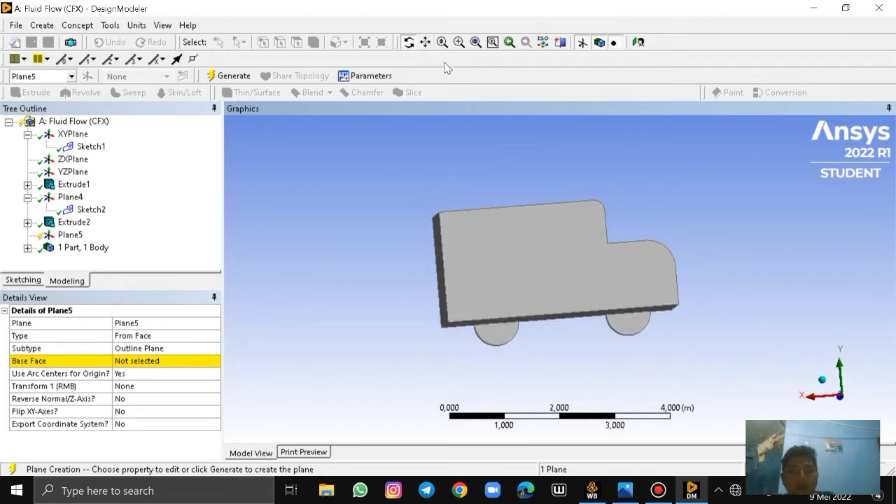
pyautogui.click(154, 361)
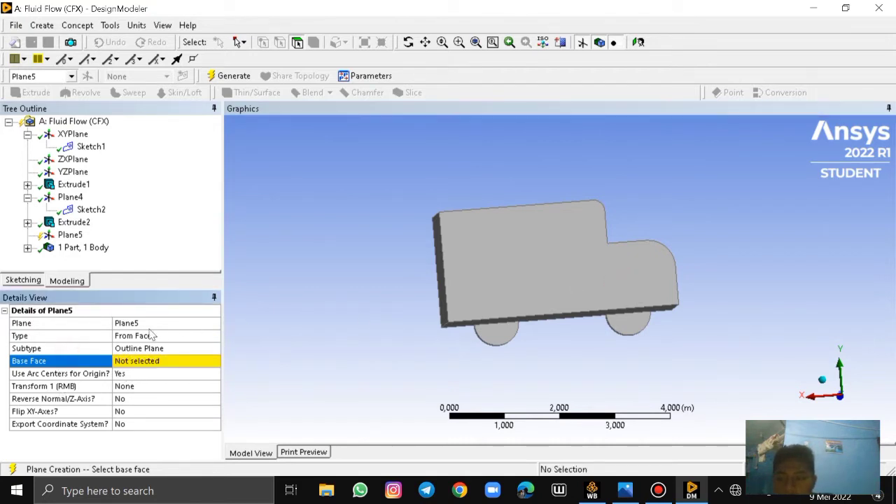
pyautogui.click(139, 361)
pyautogui.click(489, 258)
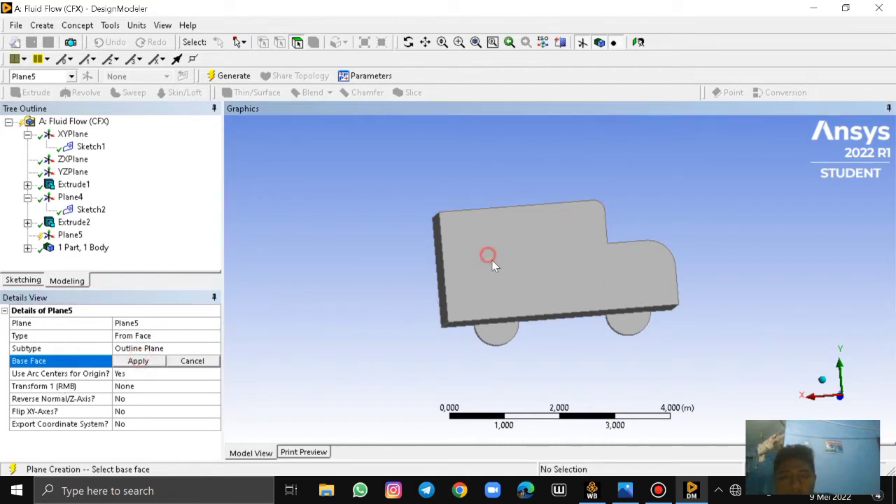
pyautogui.click(500, 271)
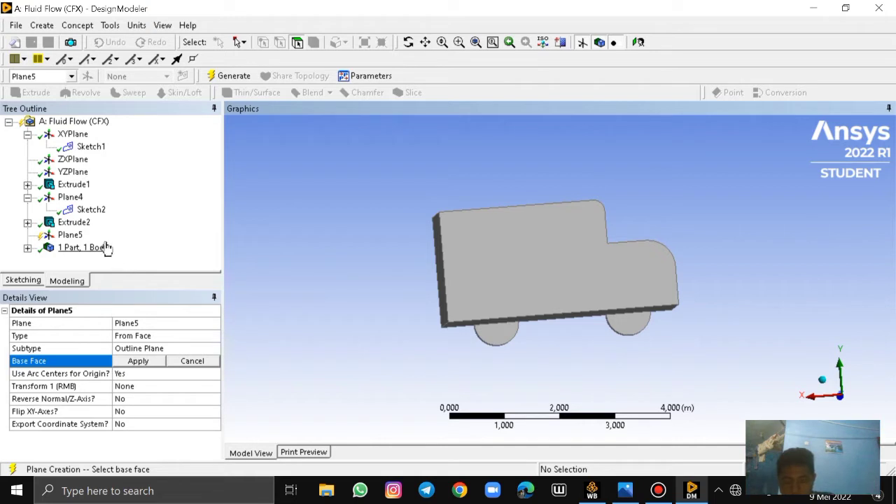
pyautogui.click(157, 335)
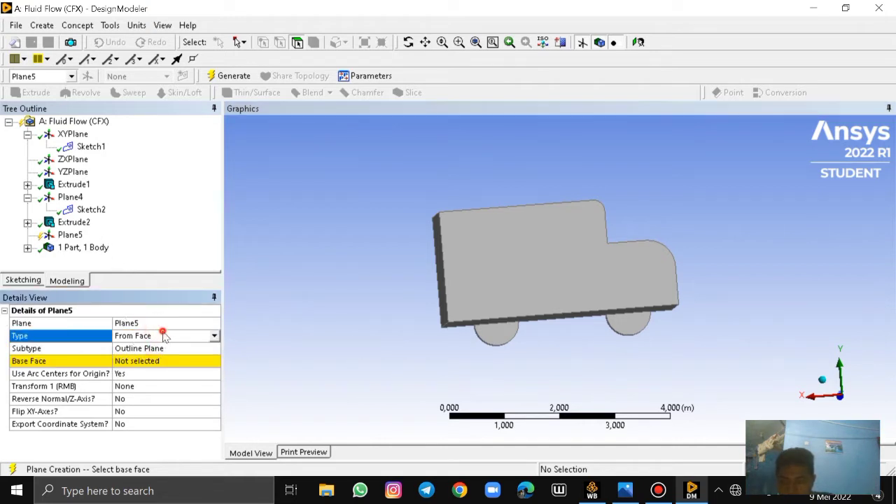
pyautogui.click(214, 336)
pyautogui.click(168, 355)
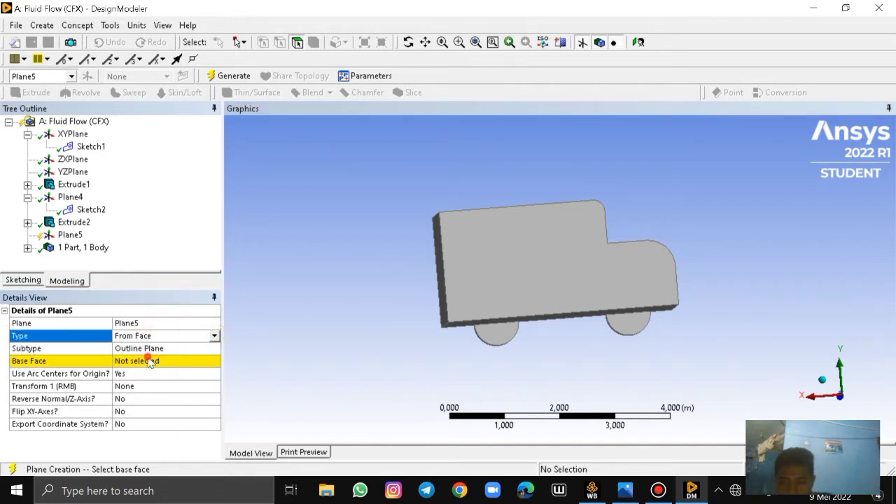
# Assign the truck body's flat side face opposite the wheel sketch as the plane's base face and generate the plane
pyautogui.click(137, 360)
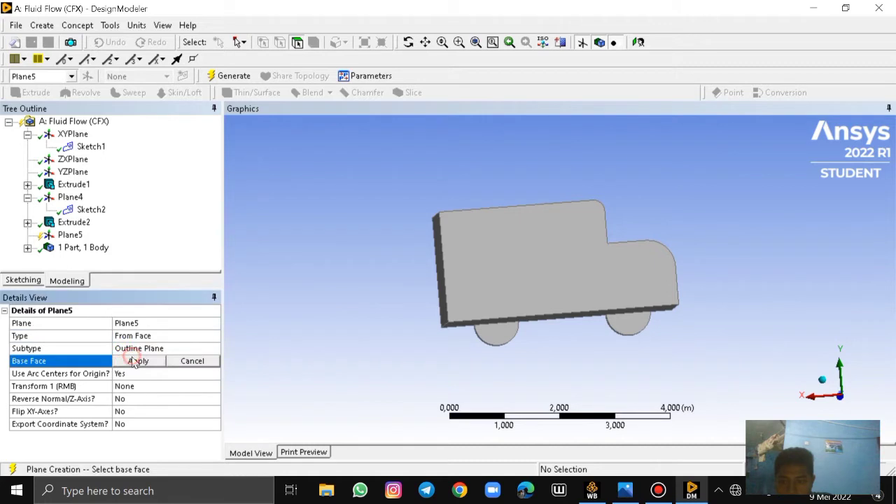
pyautogui.click(614, 277)
pyautogui.click(138, 361)
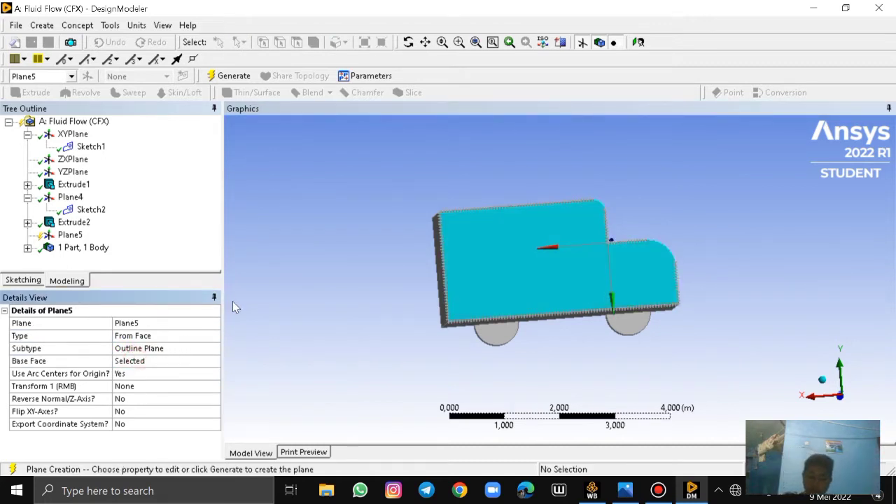
pyautogui.click(231, 76)
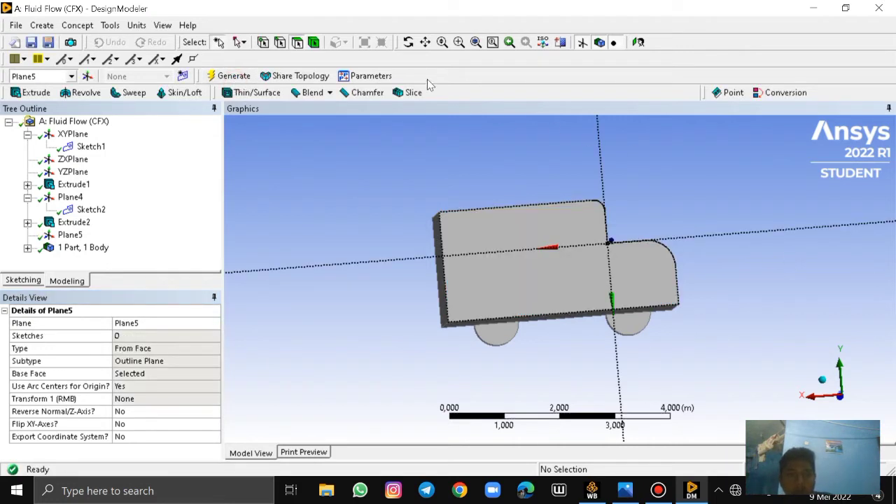
# View the new plane on the opposite side face straight on and create a new sketch on it
pyautogui.click(551, 169)
pyautogui.click(425, 48)
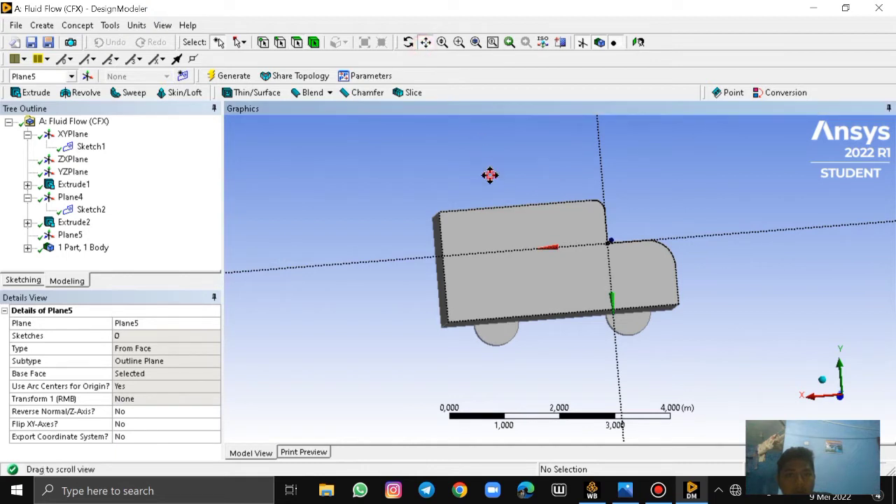
pyautogui.moveTo(490, 175); pyautogui.dragTo(415, 180)
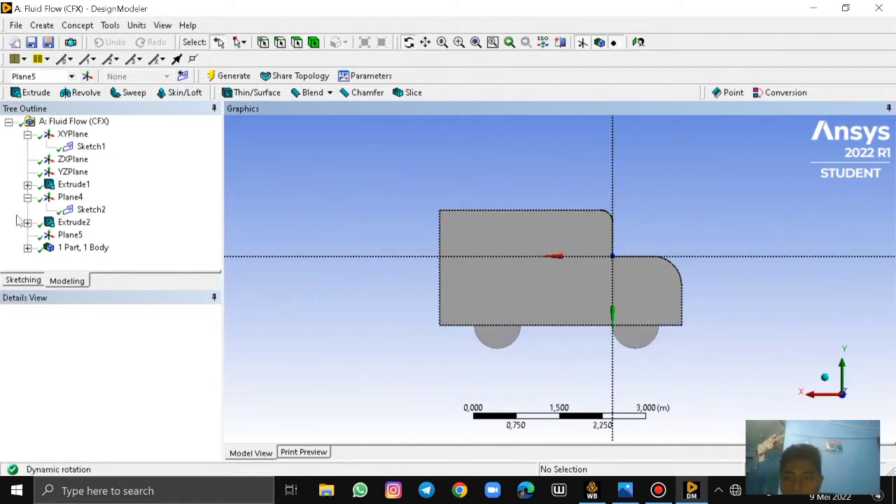
pyautogui.click(73, 236)
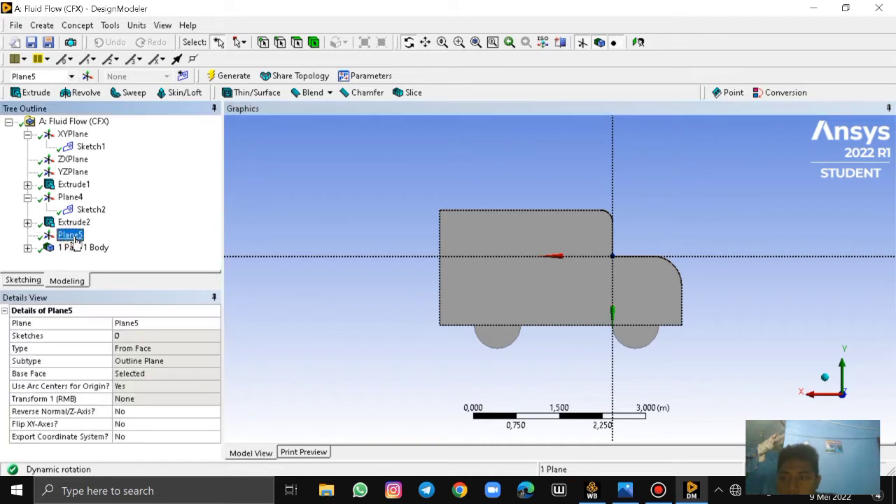
pyautogui.click(23, 280)
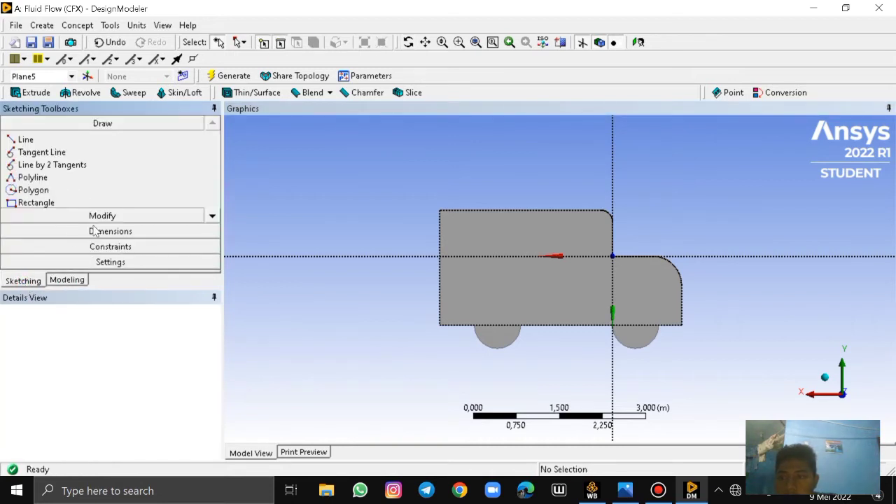
pyautogui.click(67, 280)
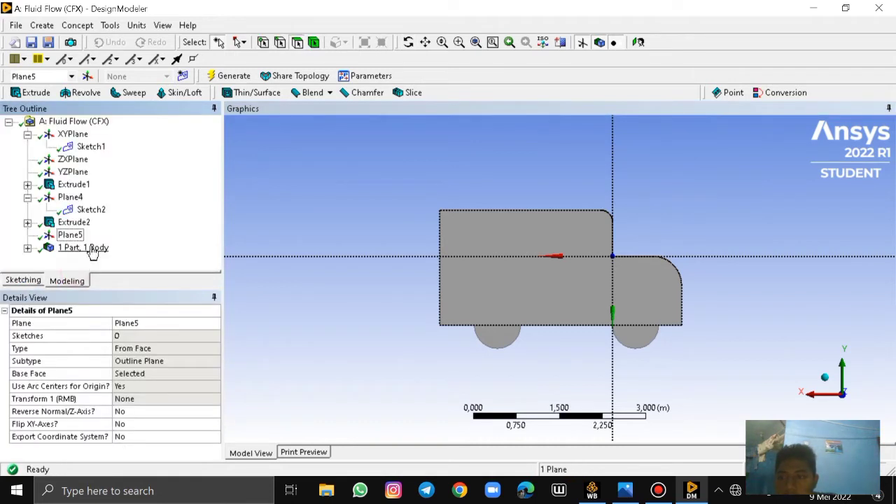
pyautogui.click(182, 76)
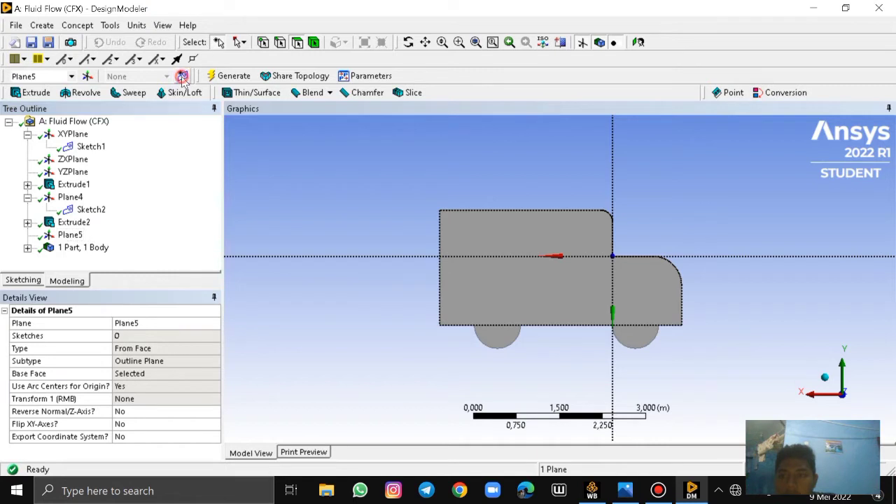
pyautogui.click(34, 280)
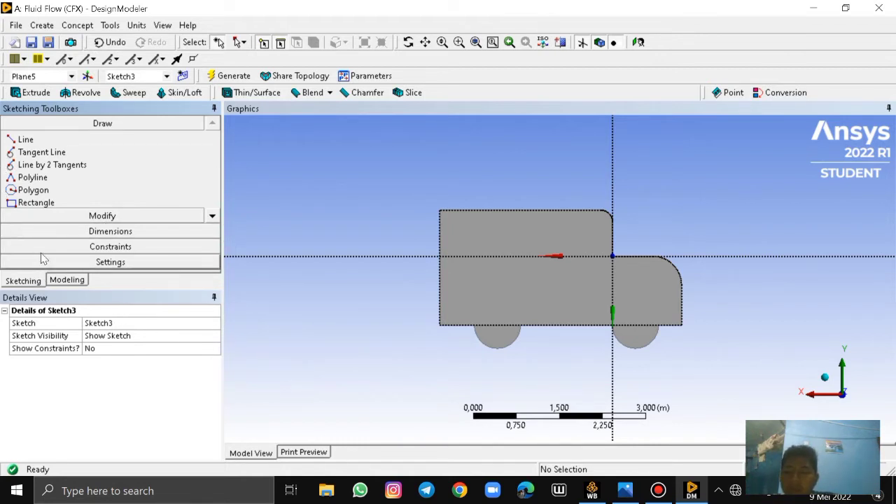
# Sketch two wheel circles centred on the body's bottom edge, about 0.54 m radius at the front and 0.48 m at the rear
pyautogui.click(212, 216)
pyautogui.click(213, 216)
pyautogui.click(212, 215)
pyautogui.click(38, 202)
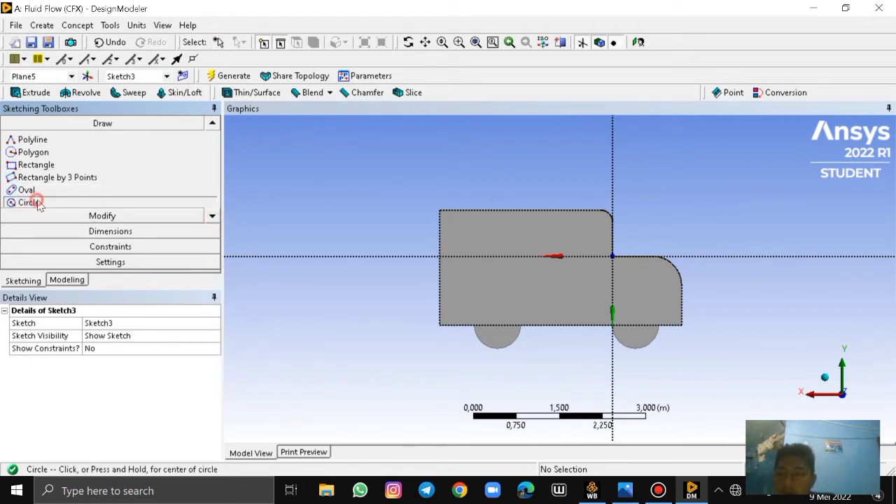
pyautogui.click(635, 324)
pyautogui.click(583, 345)
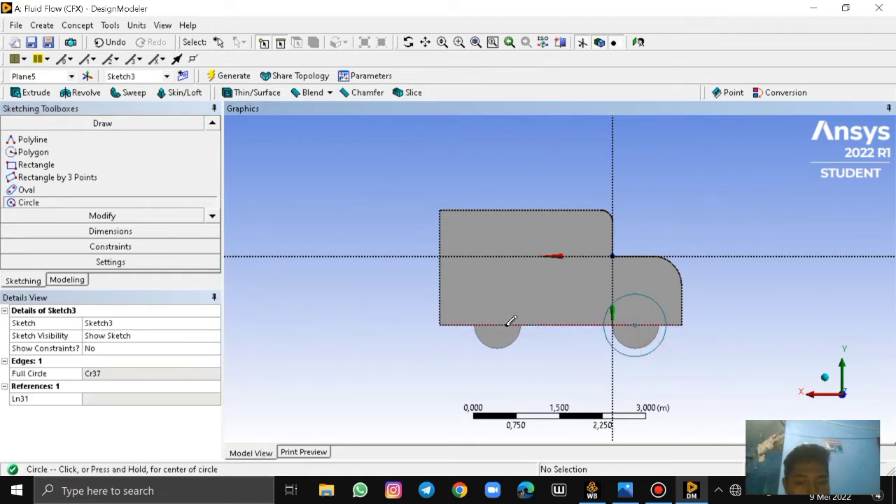
pyautogui.click(491, 324)
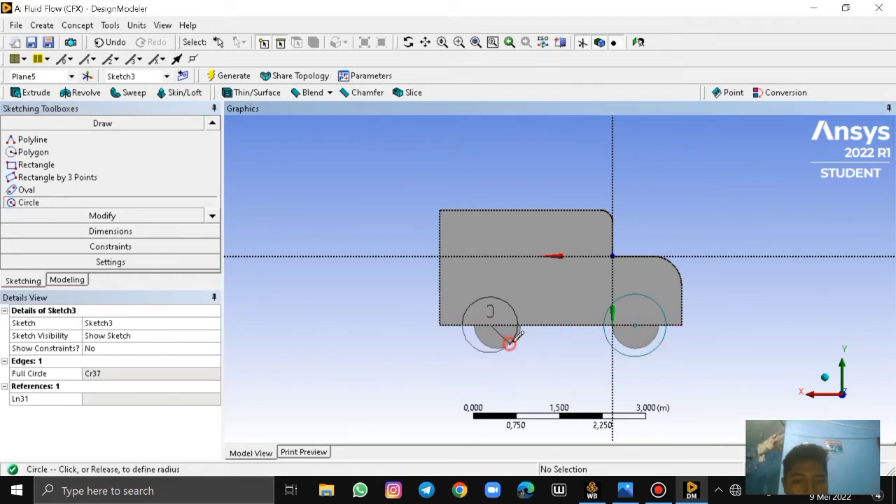
pyautogui.click(512, 345)
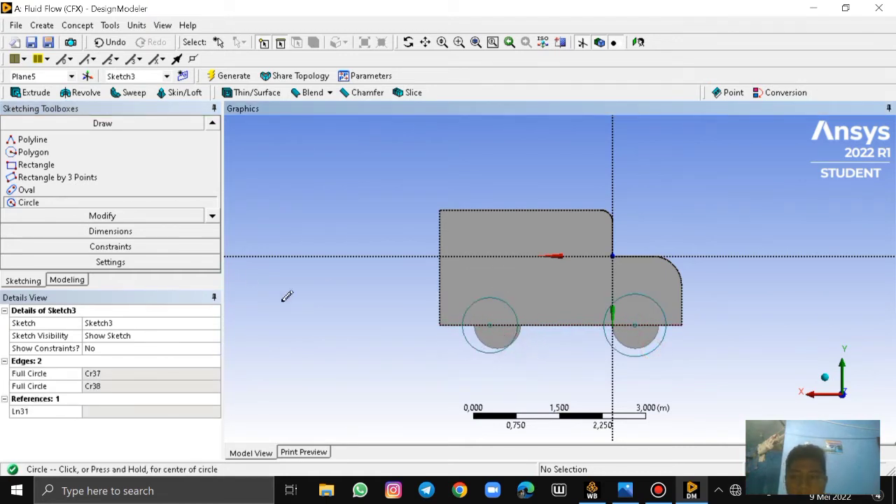
# Add radius dimensions to the rear and front wheel circles
pyautogui.click(143, 244)
pyautogui.click(140, 154)
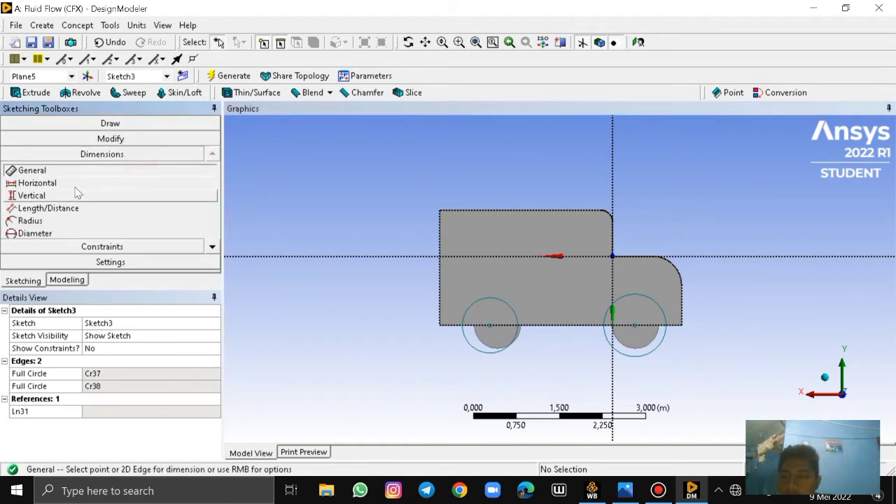
pyautogui.click(59, 221)
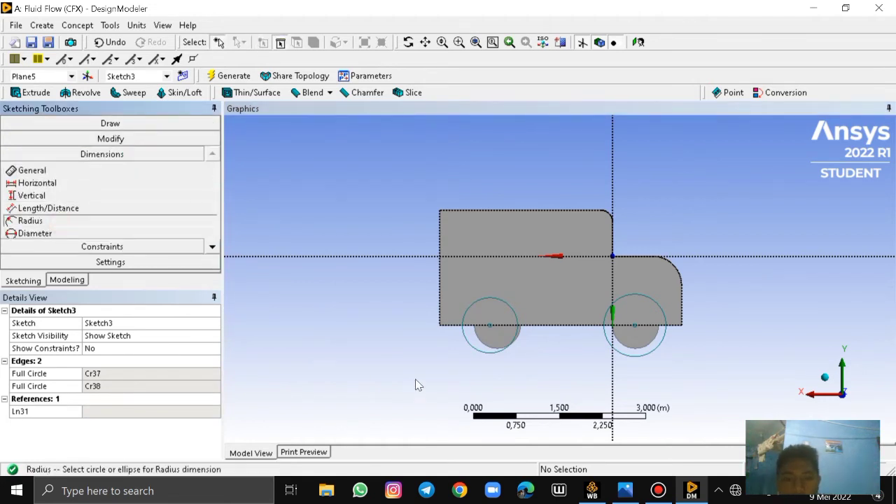
pyautogui.click(466, 344)
pyautogui.click(442, 355)
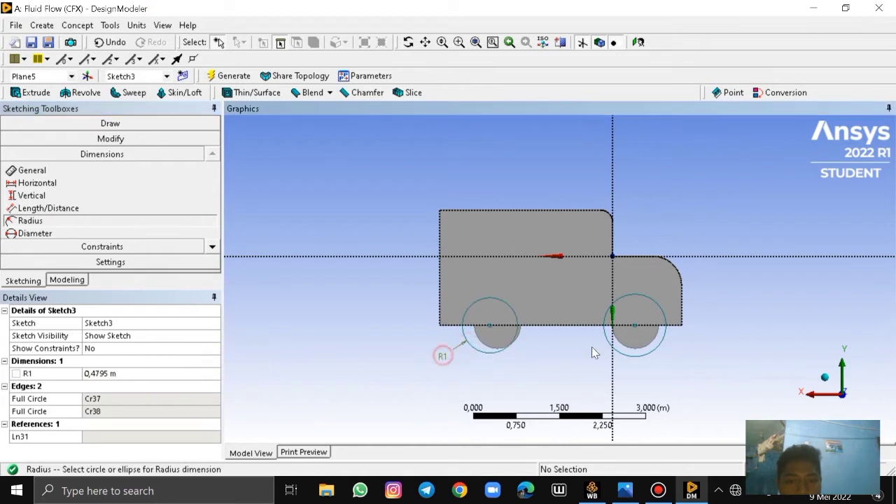
pyautogui.click(616, 348)
pyautogui.click(562, 367)
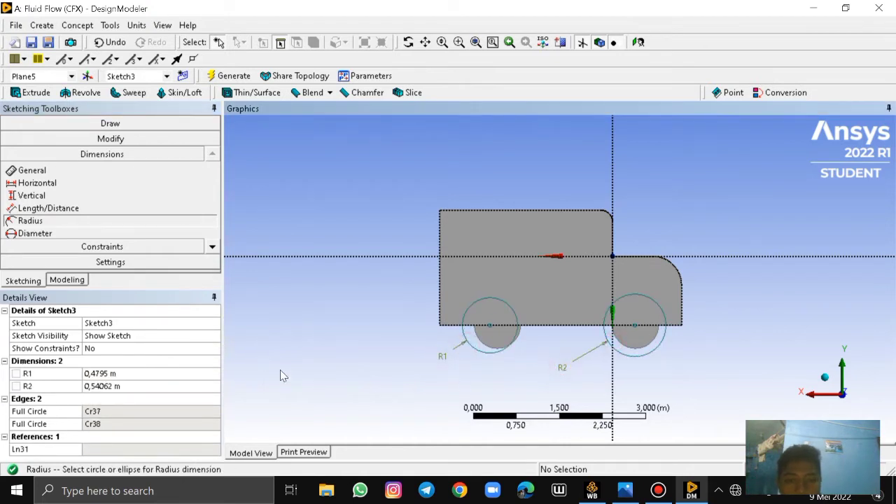
# Set the radius of both wheel circles to 0.4 m
pyautogui.click(98, 373)
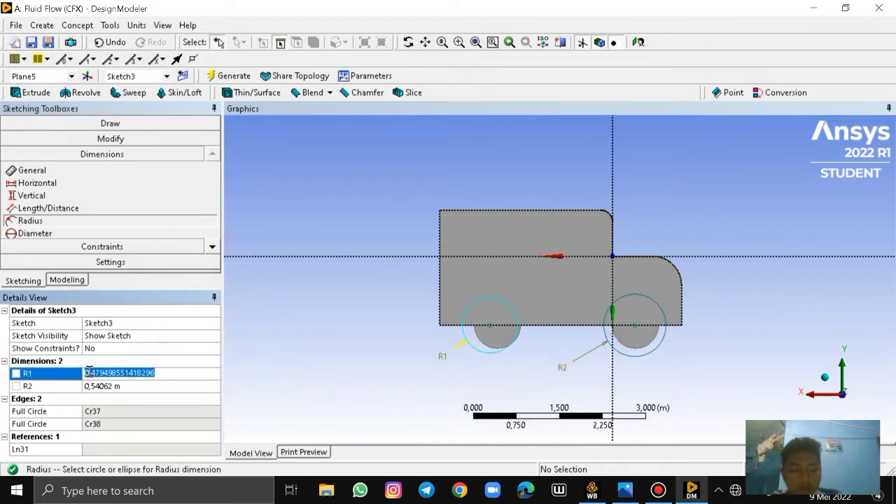
pyautogui.press('BackSpace')
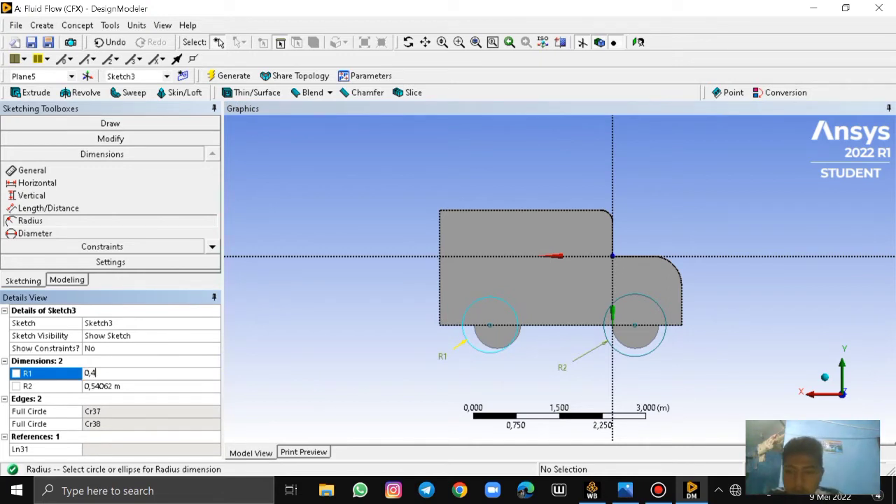
pyautogui.write('0,4')
pyautogui.click(93, 387)
pyautogui.press('BackSpace')
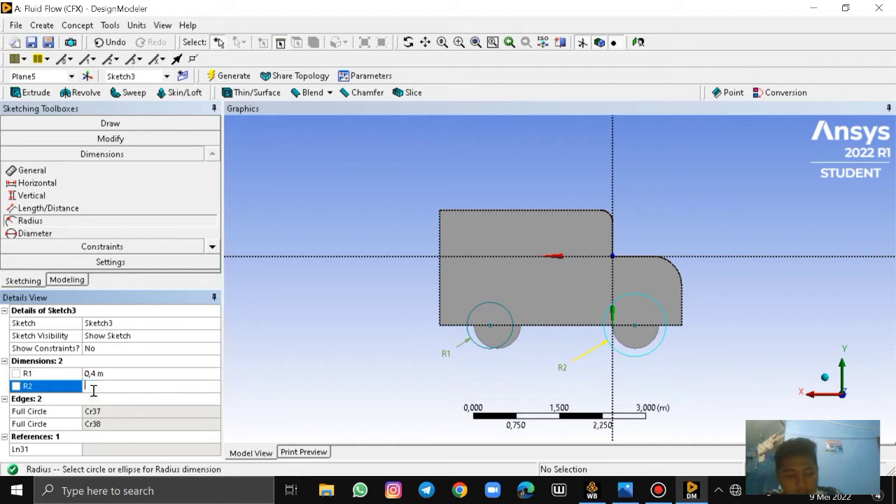
pyautogui.write('0,4')
pyautogui.press('Return')
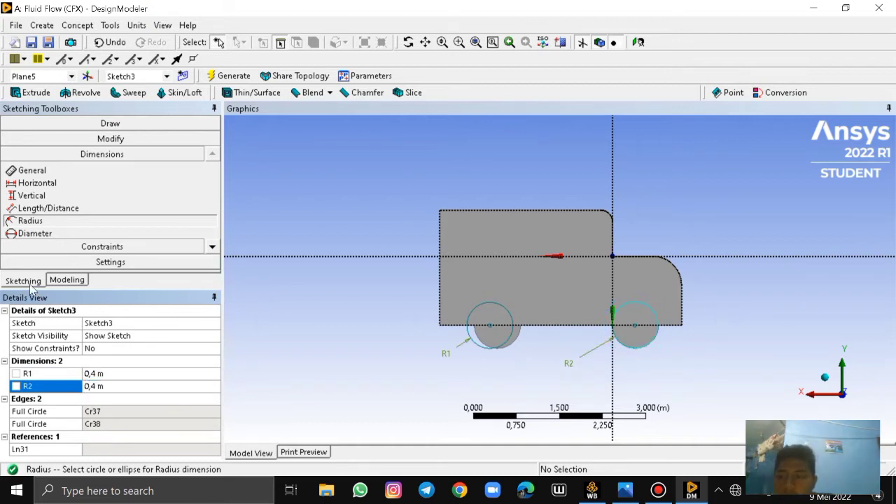
# Dimension the distance between the wheel centres and the distance from the front wheel's centre to the body's vertical front edge
pyautogui.click(32, 170)
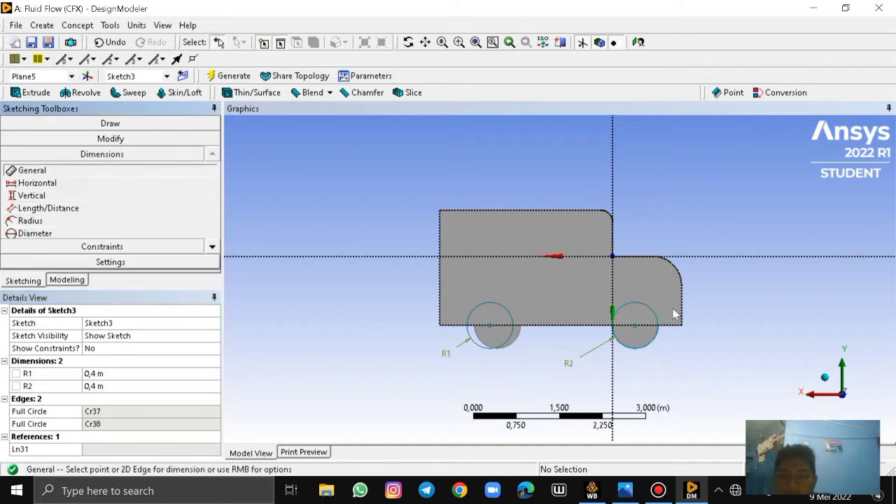
pyautogui.scroll(5, 412, 377)
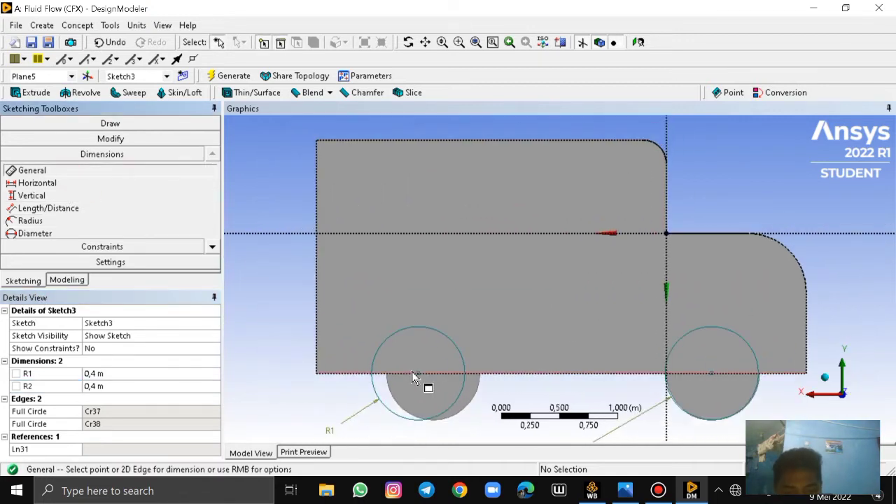
pyautogui.click(419, 374)
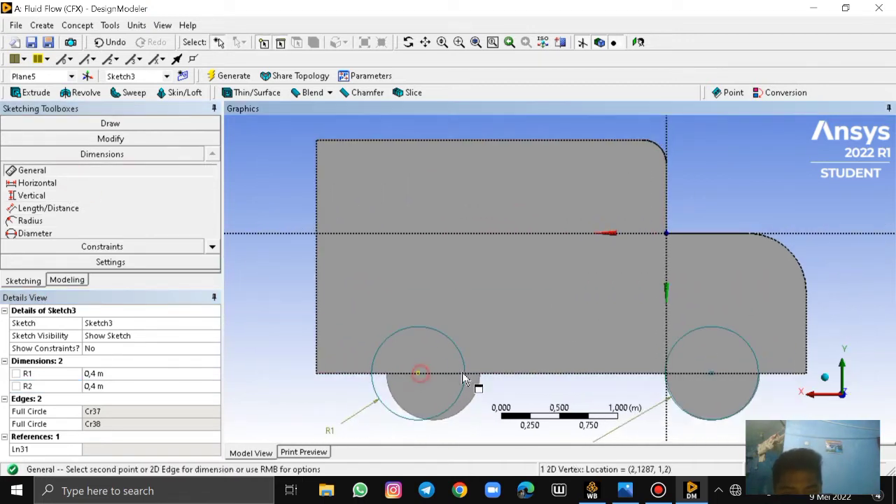
pyautogui.click(714, 375)
pyautogui.click(578, 389)
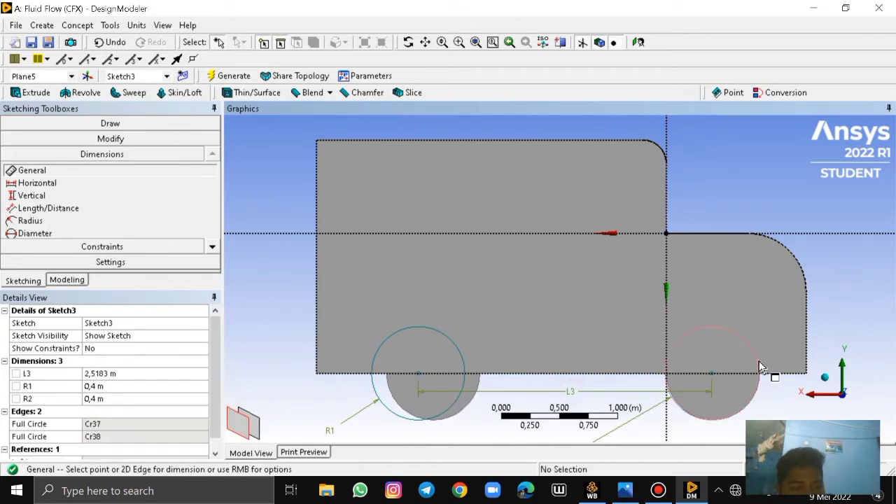
pyautogui.click(711, 374)
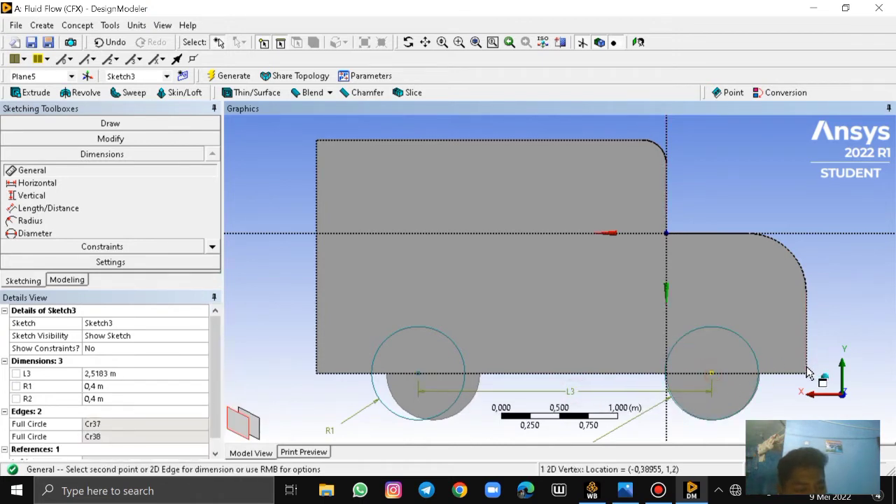
pyautogui.click(808, 376)
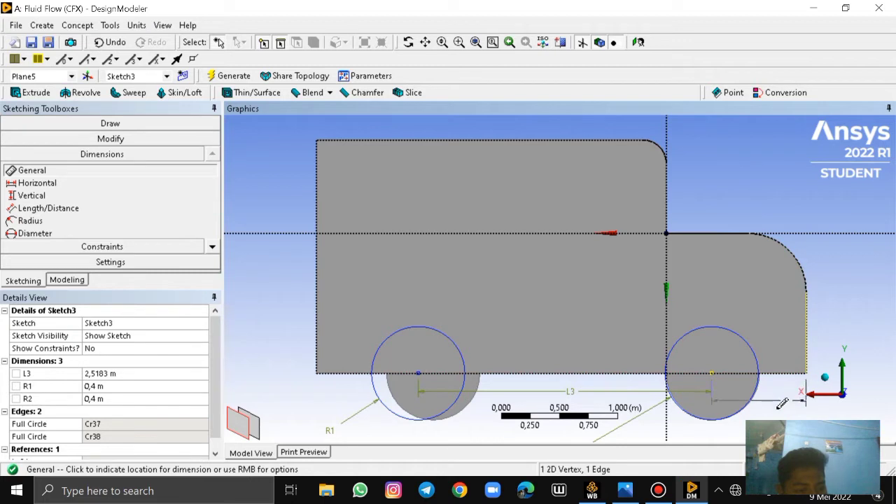
pyautogui.click(810, 379)
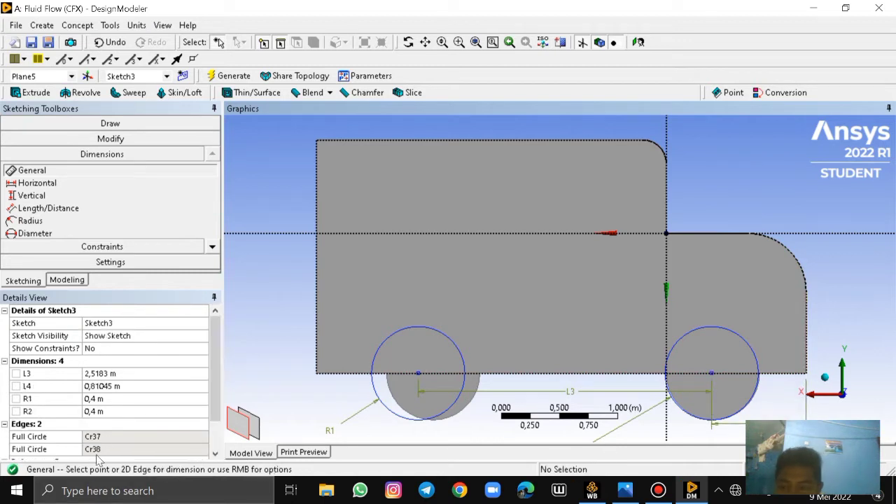
# Set the front wheel centre's distance from the front edge to 0.8 m and the wheel centre spacing to 2.4 m
pyautogui.click(97, 387)
pyautogui.press('BackSpace')
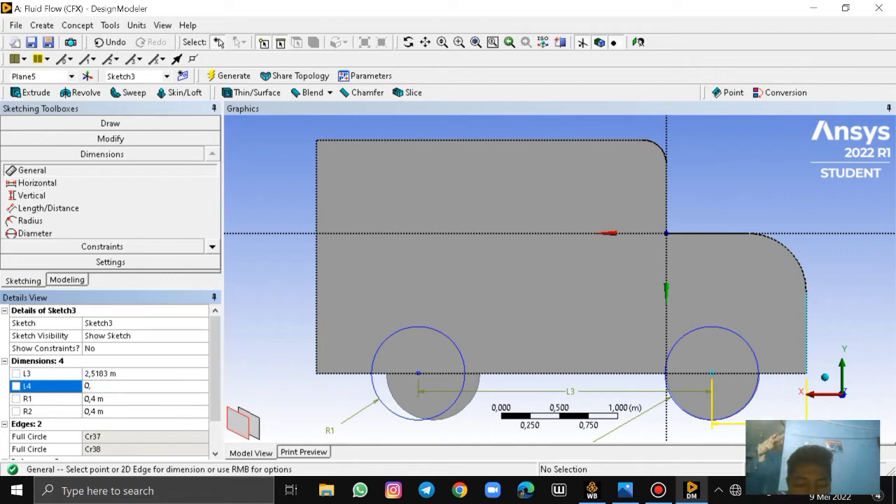
pyautogui.write('0,8')
pyautogui.press('Return')
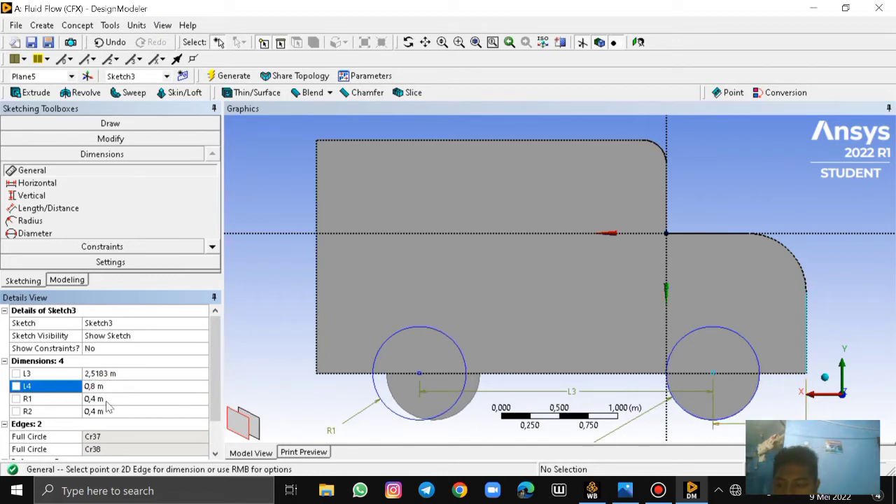
pyautogui.click(98, 373)
pyautogui.press('BackSpace')
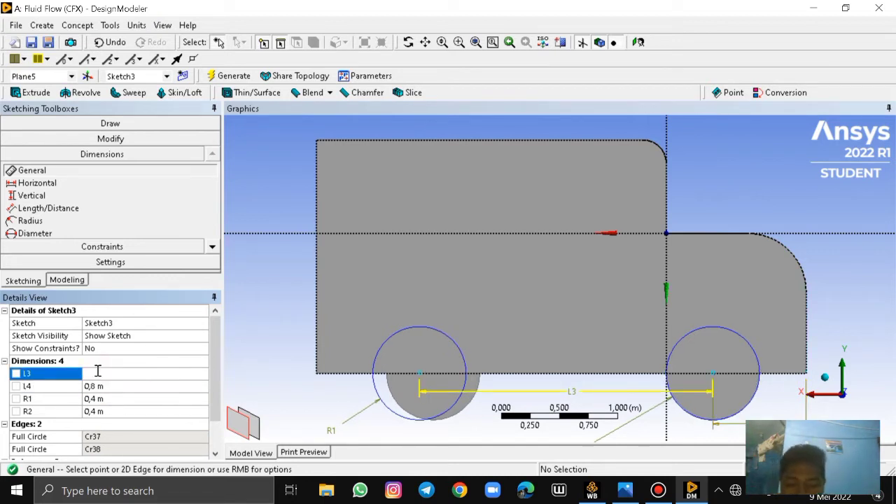
pyautogui.write('2,4')
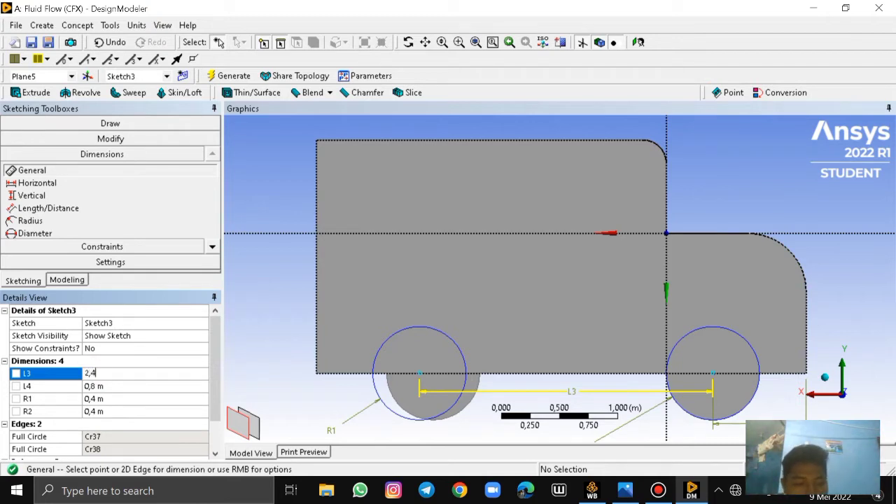
pyautogui.press('Return')
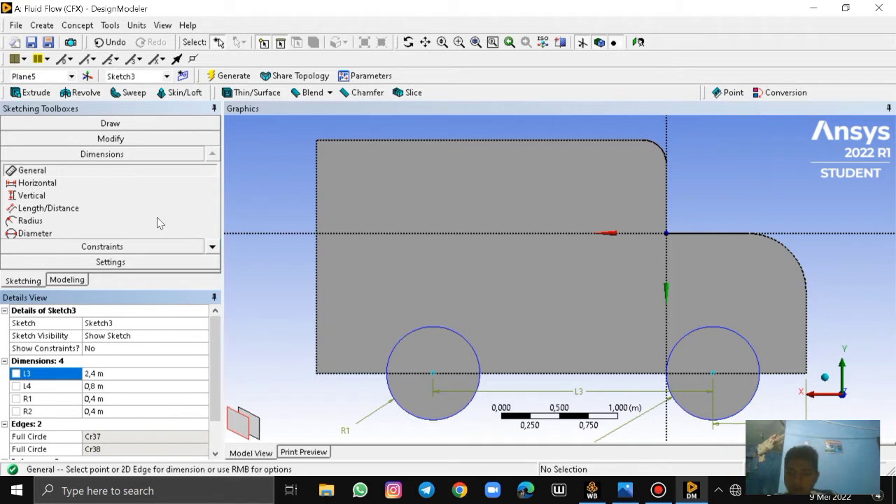
# Create an Add Material extrusion of the new wheel sketch, Sketch3, with the direction Both - Symmetric
pyautogui.click(32, 92)
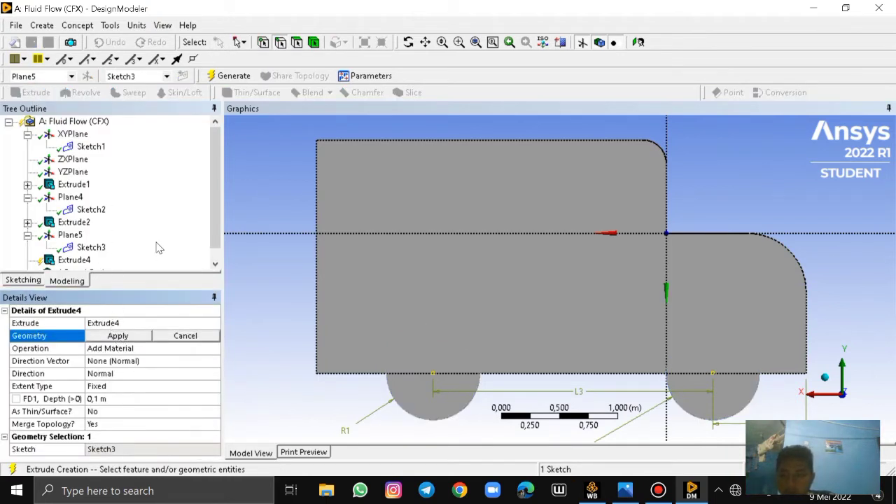
pyautogui.click(116, 336)
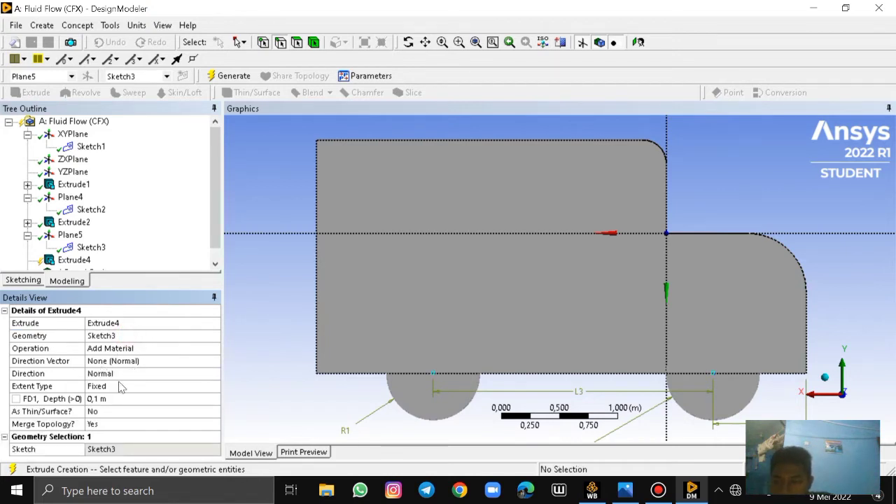
pyautogui.click(120, 373)
pyautogui.click(214, 373)
pyautogui.click(151, 411)
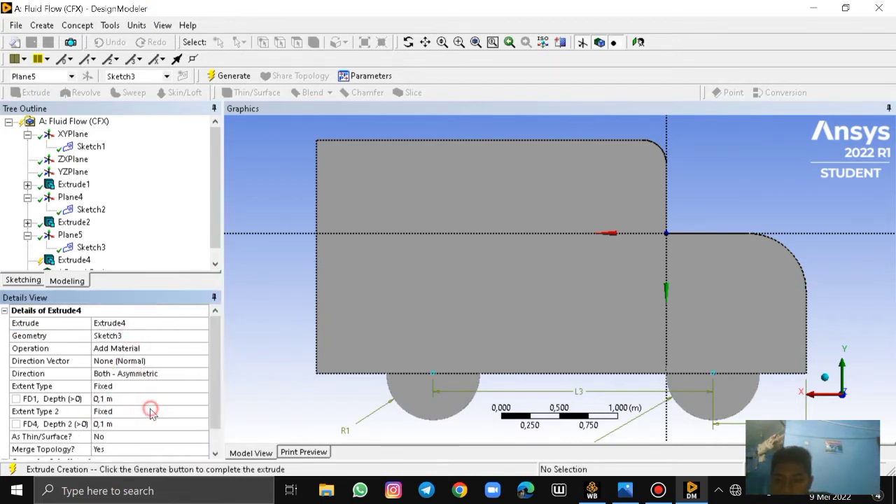
pyautogui.click(138, 374)
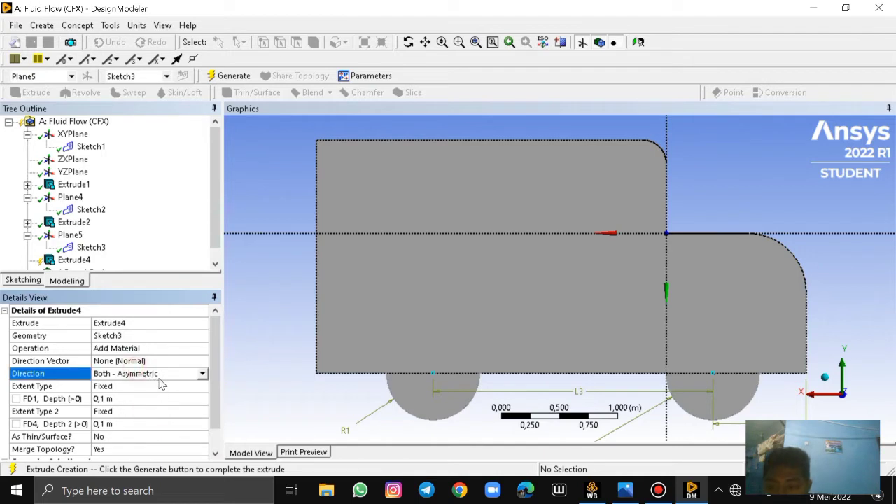
pyautogui.click(204, 374)
pyautogui.click(105, 398)
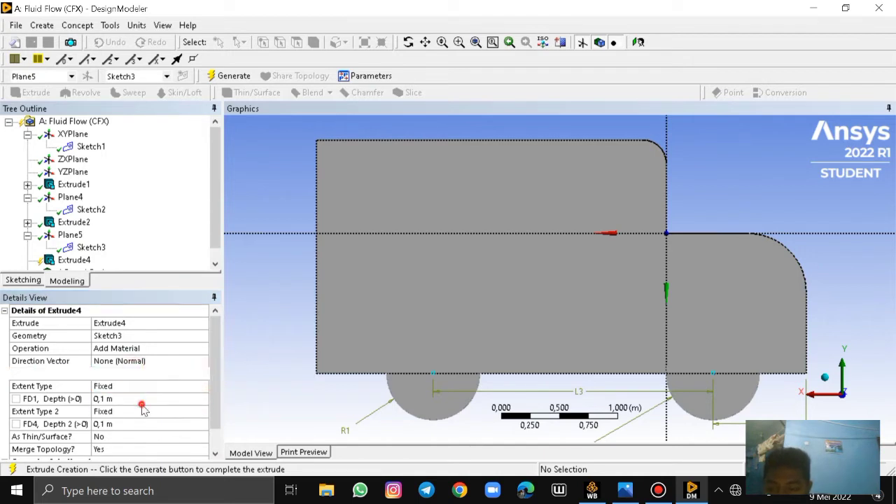
# Set the wheel extrusion's depth to 0.1 m, generate it and rotate the truck to inspect the wheels
pyautogui.click(101, 399)
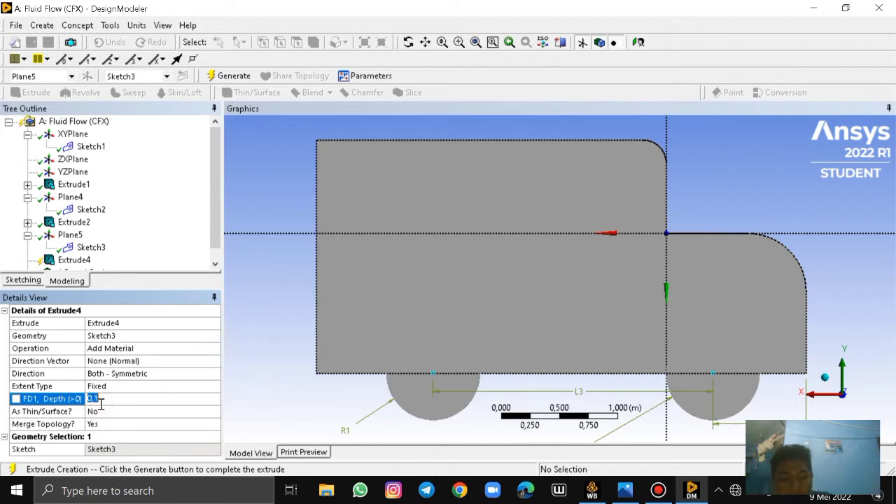
pyautogui.press('BackSpace')
pyautogui.write('0,1')
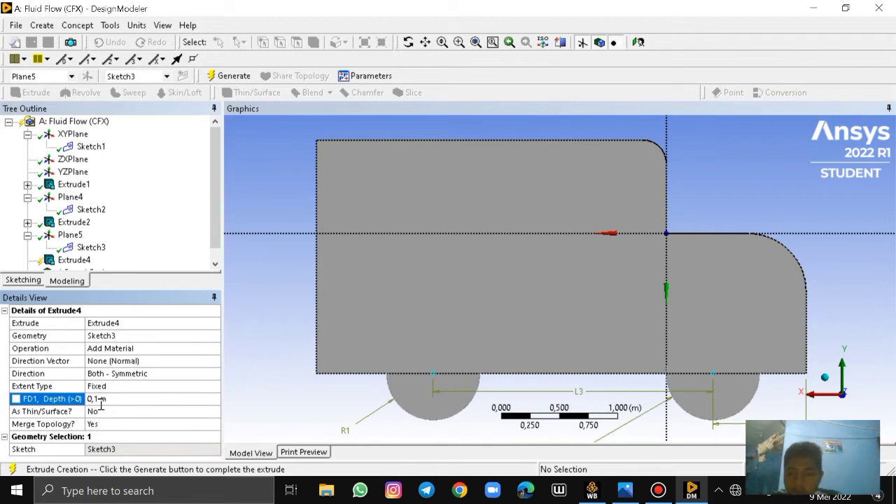
pyautogui.press('Return')
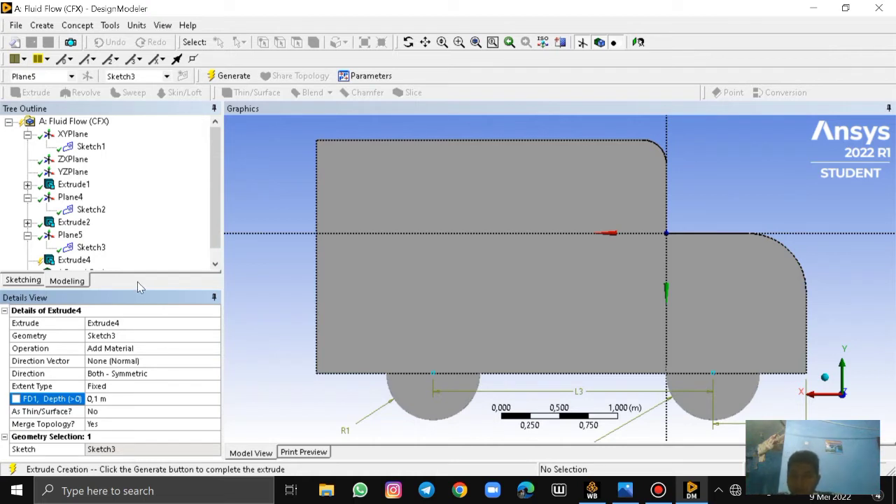
pyautogui.scroll(-1, 215, 228)
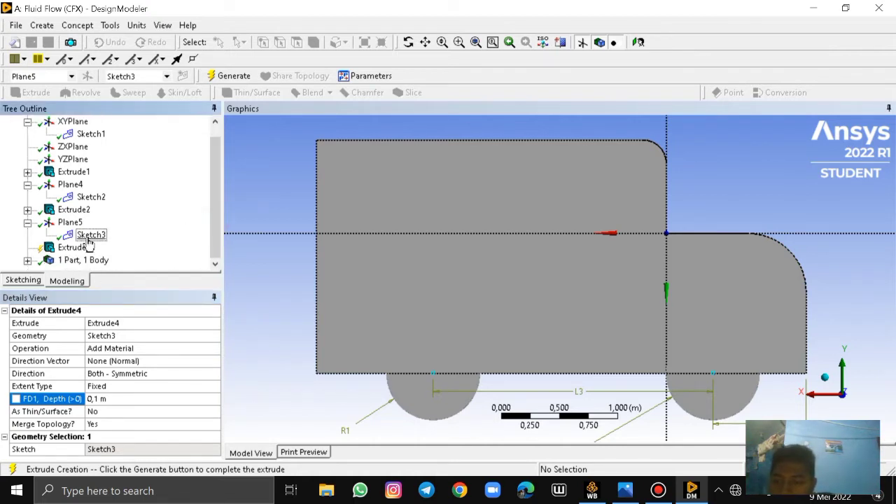
pyautogui.click(233, 76)
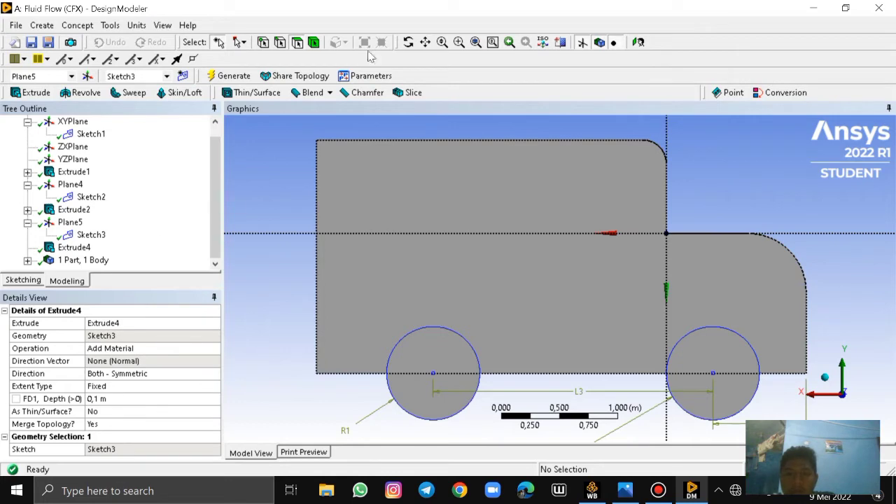
pyautogui.click(409, 42)
pyautogui.moveTo(340, 190); pyautogui.dragTo(456, 174)
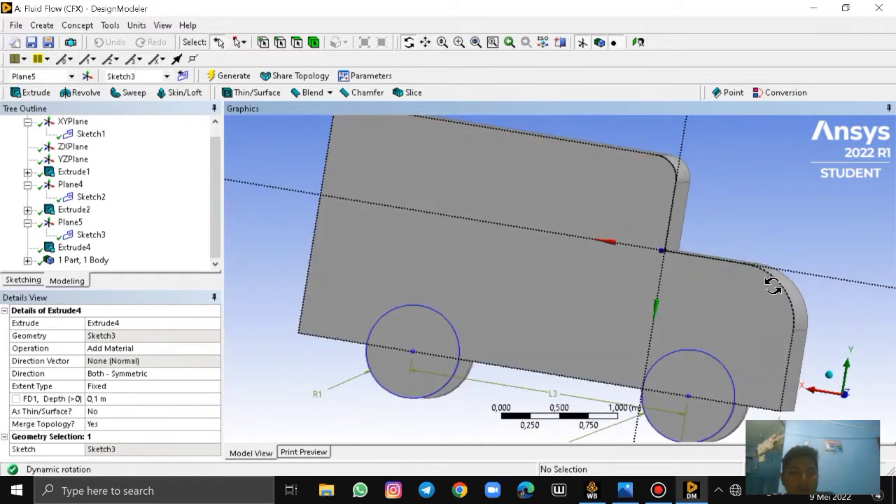
# Add an Enclosure feature around the truck
pyautogui.moveTo(772, 286); pyautogui.dragTo(312, 301)
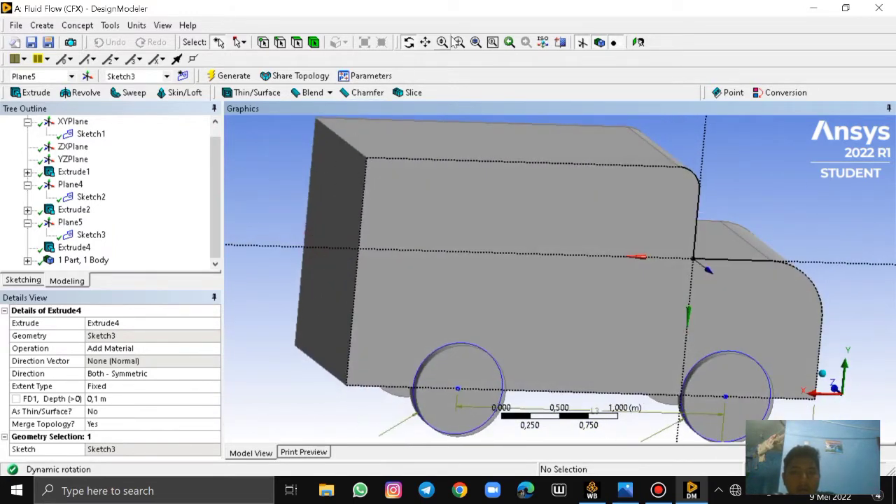
pyautogui.click(637, 42)
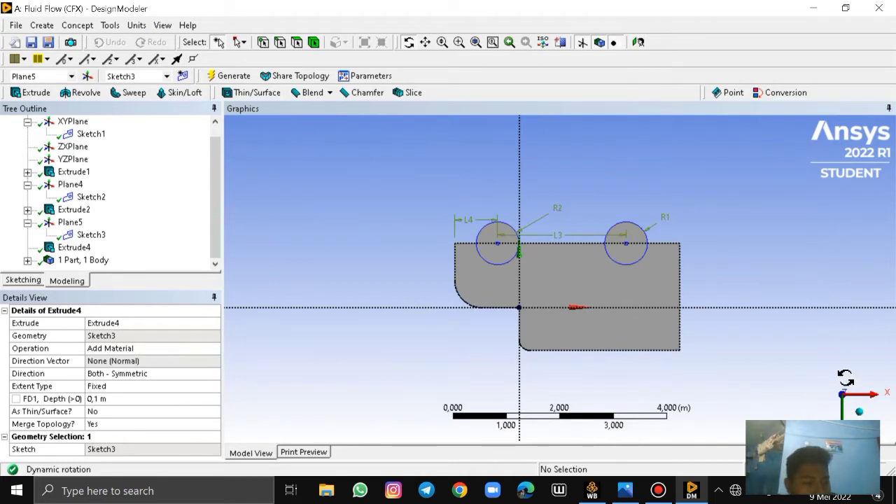
pyautogui.click(844, 387)
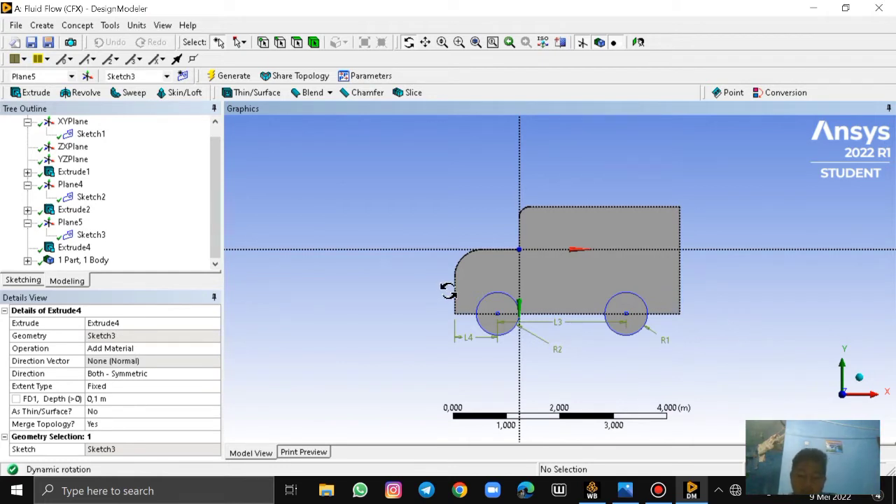
pyautogui.click(112, 25)
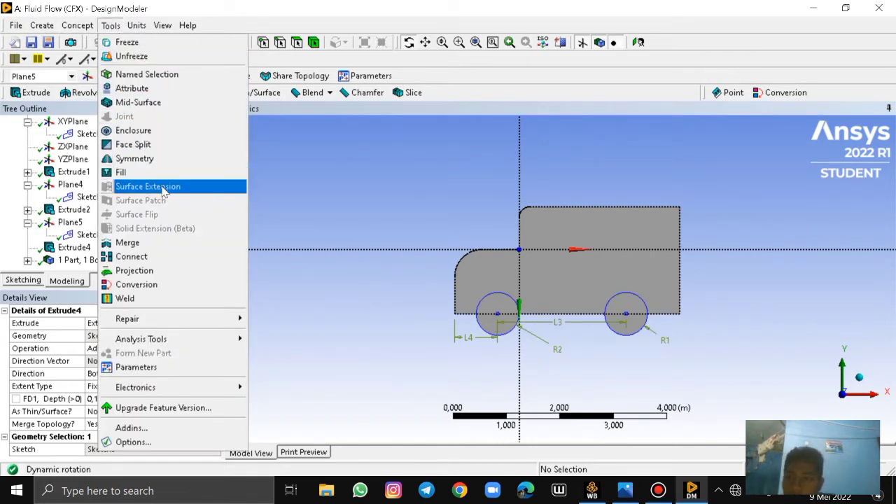
pyautogui.click(149, 131)
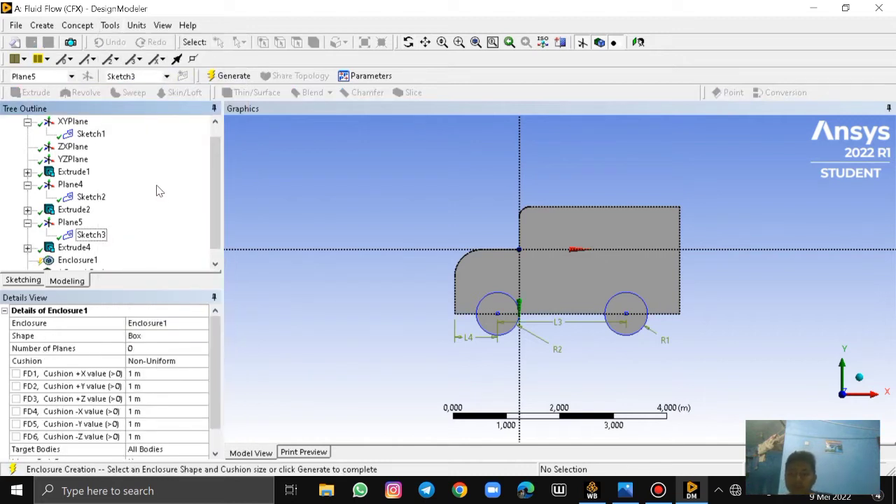
pyautogui.moveTo(222, 341); pyautogui.dragTo(220, 364)
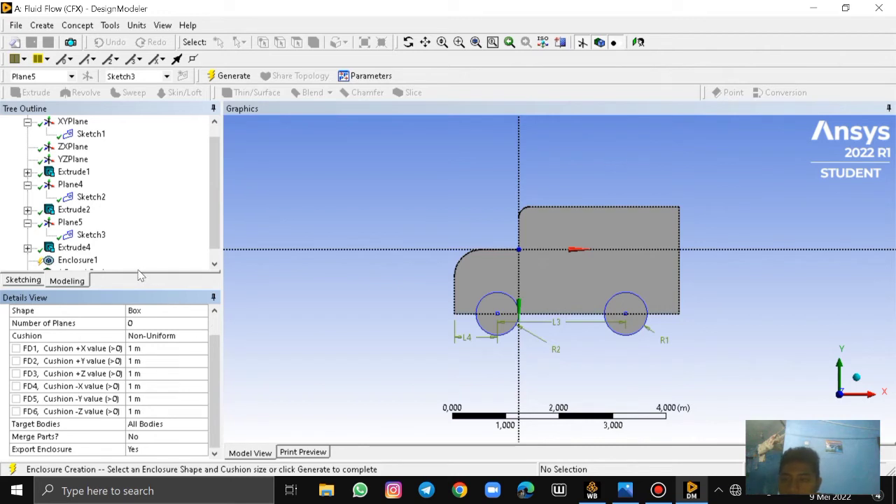
pyautogui.moveTo(145, 287); pyautogui.dragTo(144, 243)
# Set the enclosure's +X and -X cushion values to 3 m and its +Y cushion value to 1,5 m
pyautogui.click(144, 329)
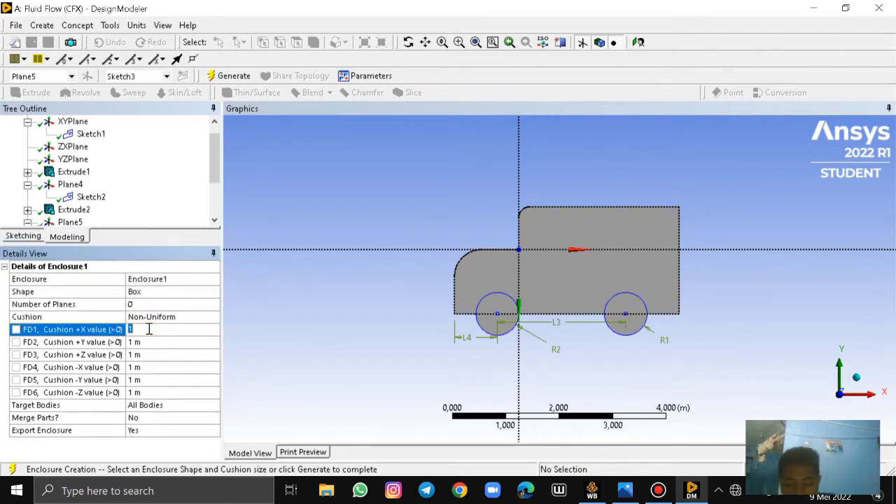
pyautogui.press('BackSpace')
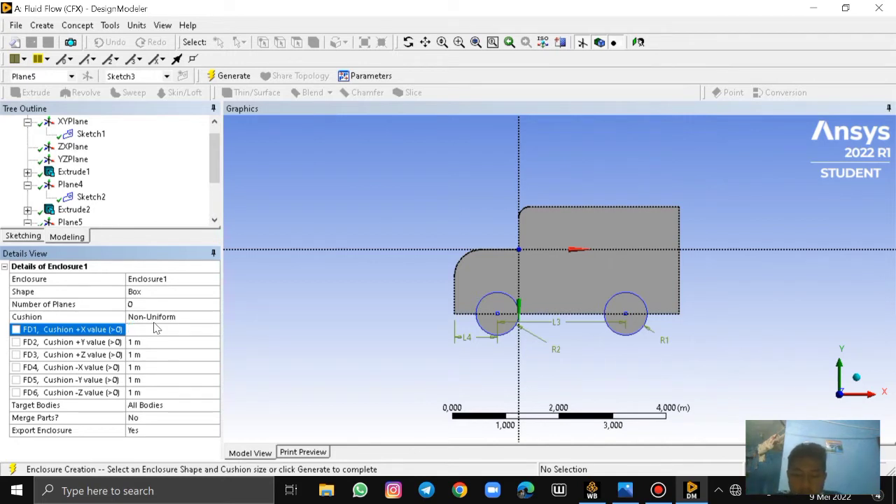
pyautogui.write('3')
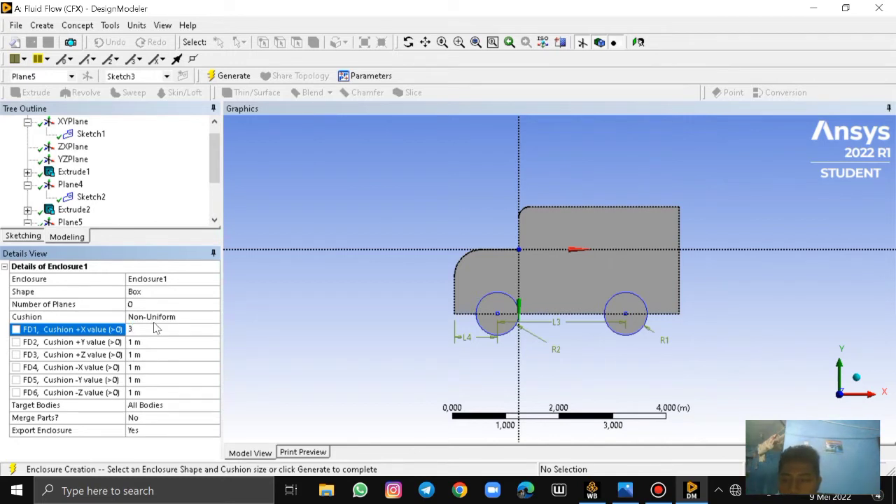
pyautogui.click(133, 342)
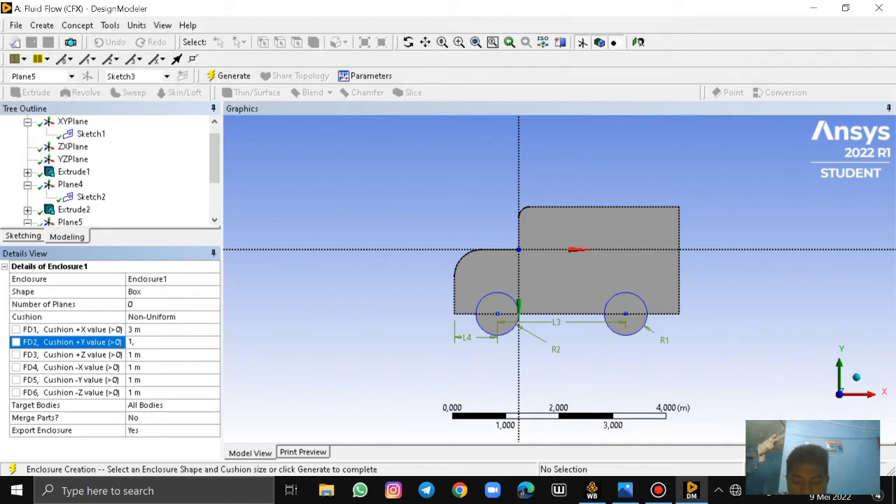
pyautogui.press('Return')
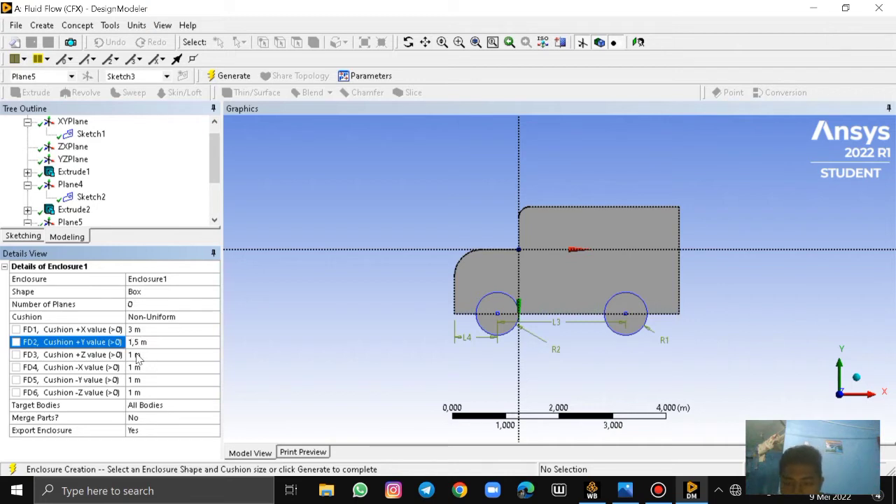
pyautogui.click(148, 368)
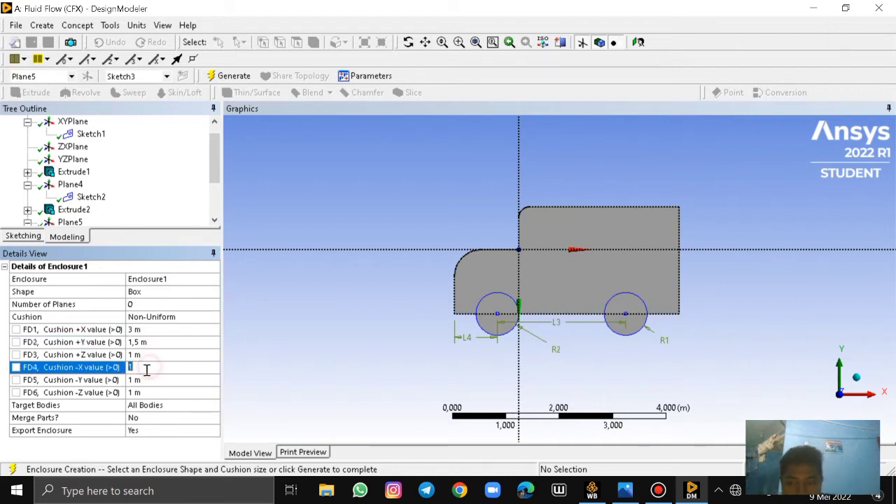
pyautogui.press('BackSpace')
pyautogui.write('3')
pyautogui.press('Return')
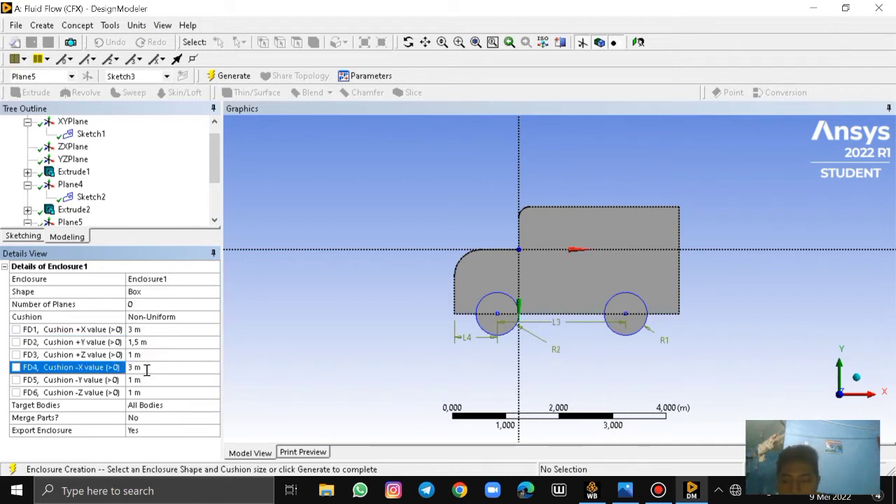
# Set the enclosure's -Y cushion value to 1E-06 m and generate the enclosure
pyautogui.click(133, 379)
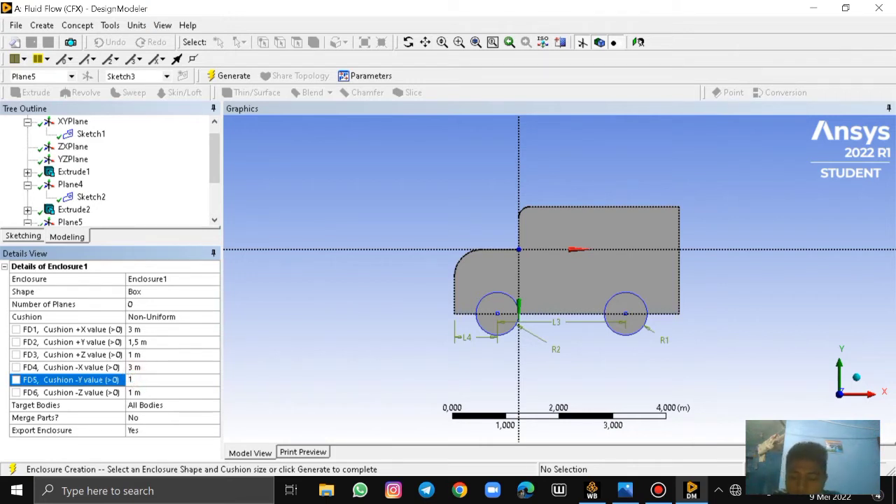
pyautogui.press('capslock')
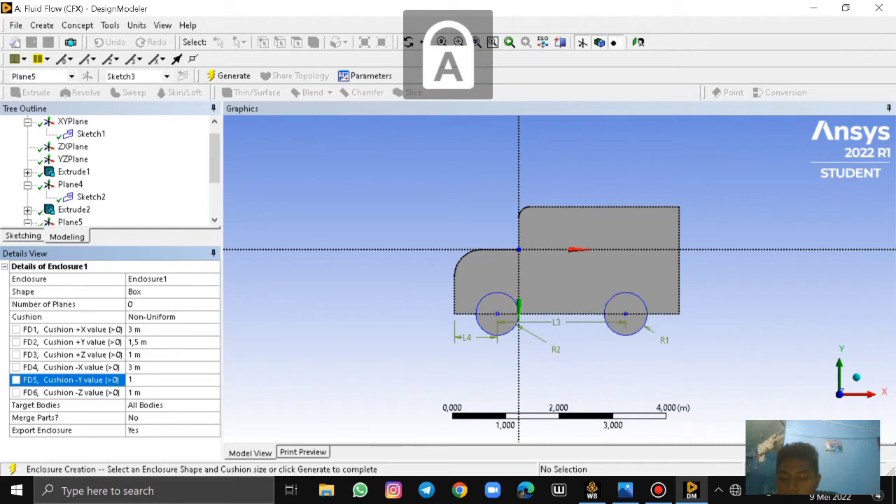
pyautogui.press('capslock')
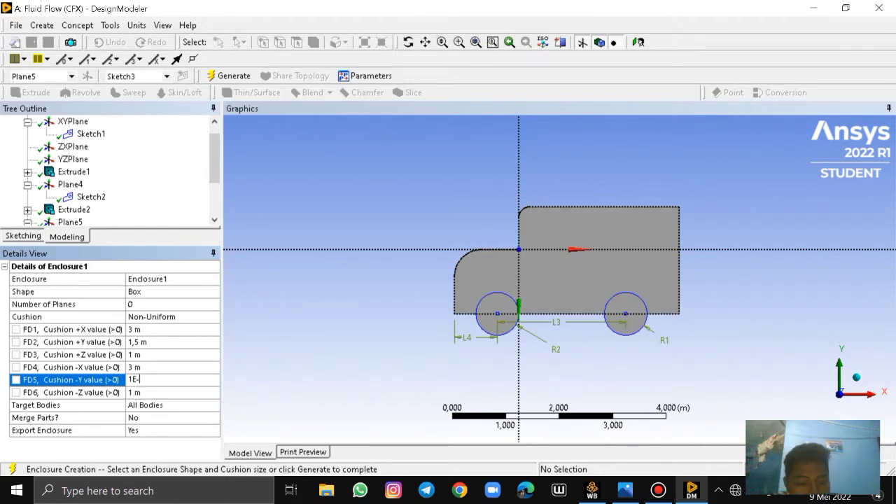
pyautogui.click(147, 395)
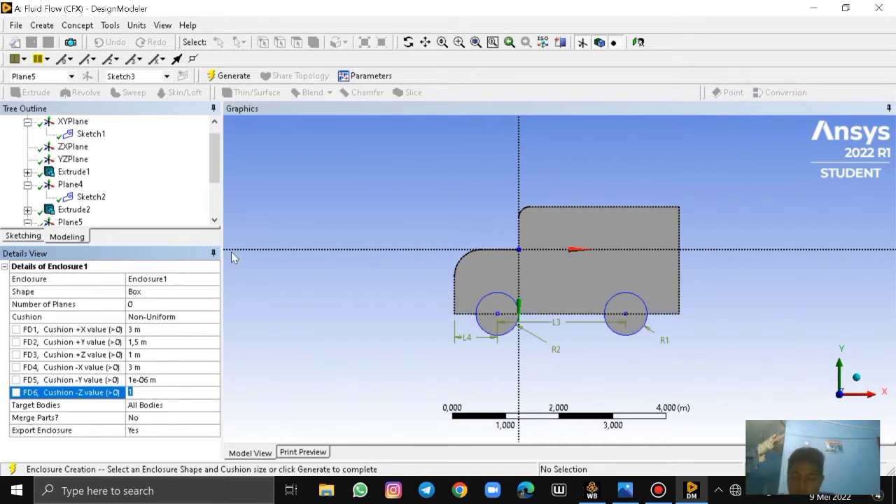
pyautogui.click(243, 75)
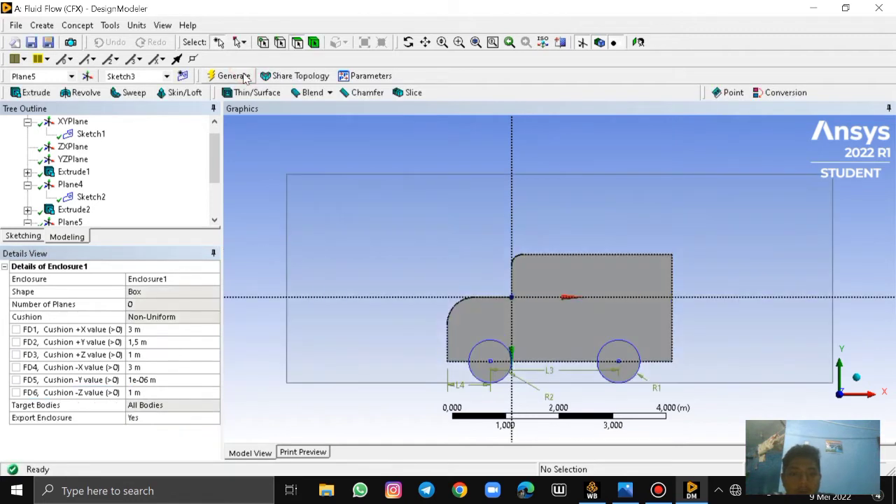
# Examine the enclosure box around the truck from the side and from an angled 3D view
pyautogui.scroll(-1, 630, 265)
pyautogui.scroll(-3, 332, 280)
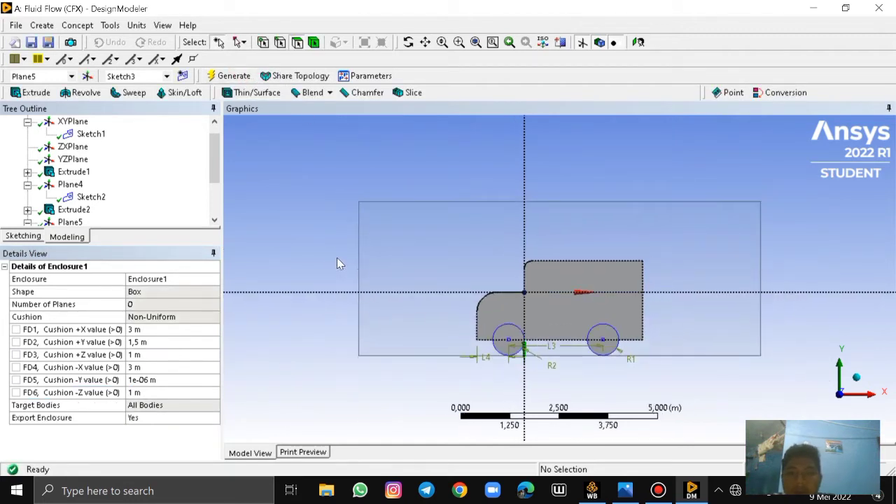
pyautogui.scroll(-1, 410, 213)
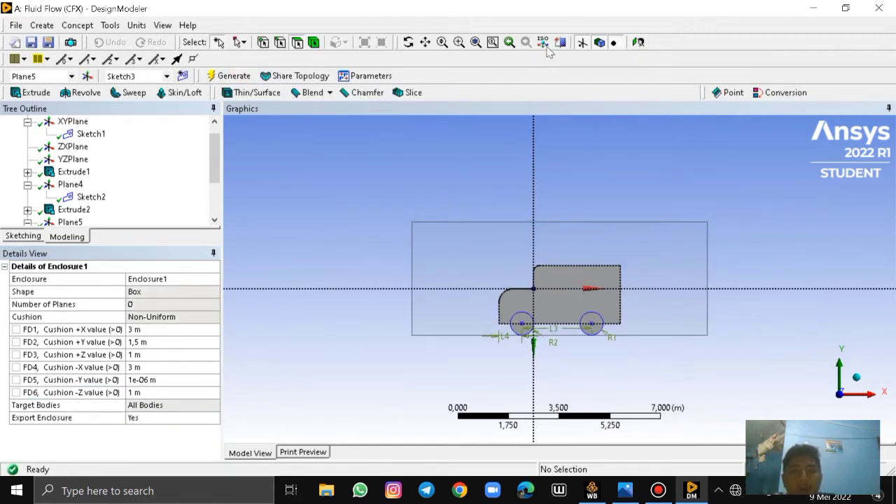
pyautogui.click(639, 42)
pyautogui.click(639, 42)
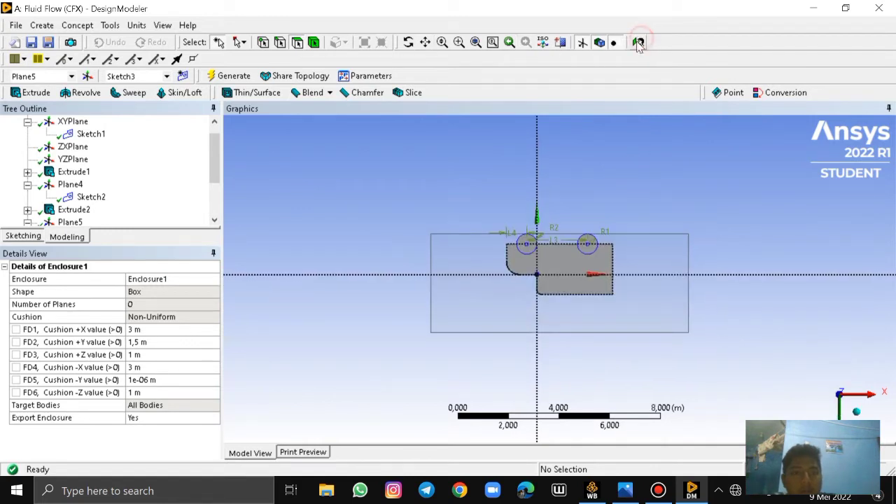
pyautogui.click(840, 411)
pyautogui.click(840, 413)
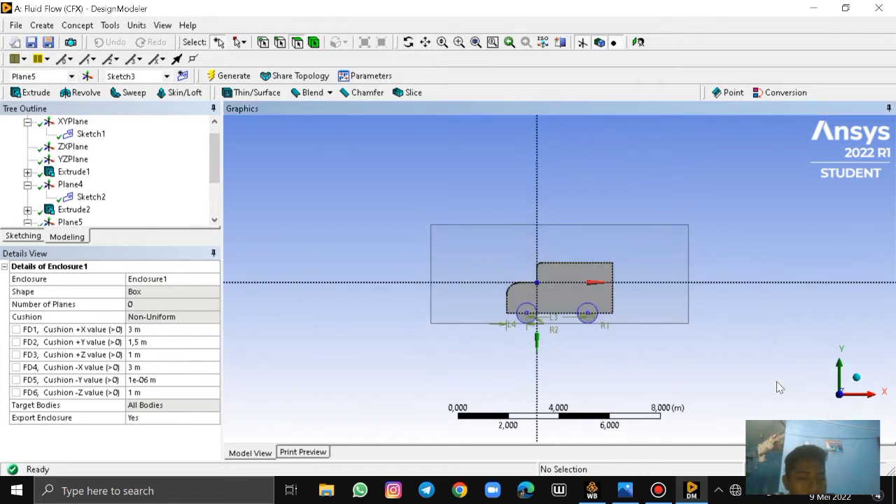
pyautogui.click(408, 42)
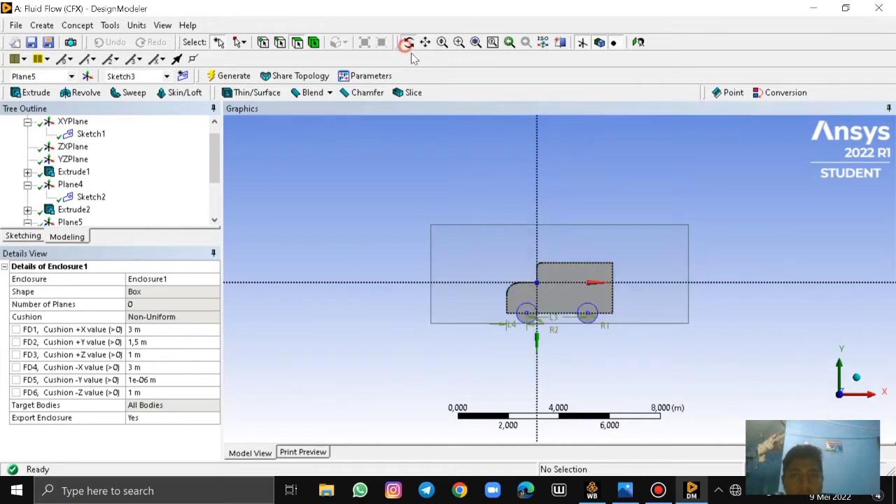
pyautogui.moveTo(606, 200); pyautogui.dragTo(367, 174)
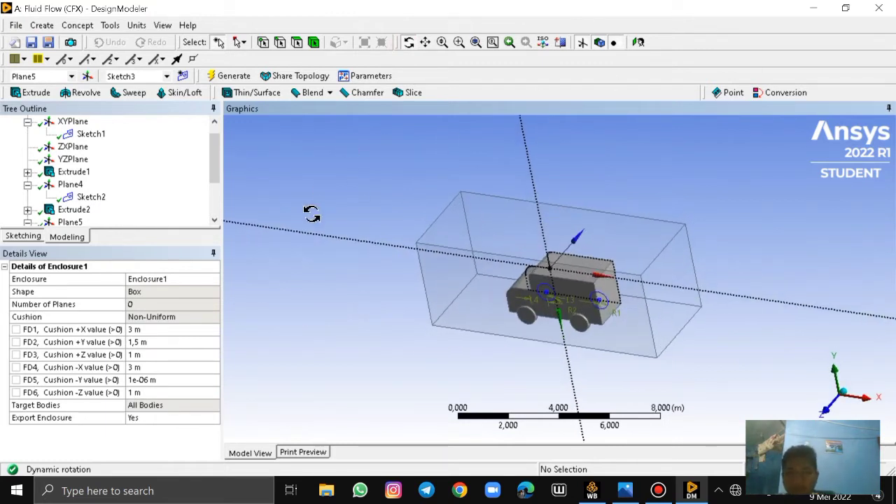
pyautogui.click(833, 401)
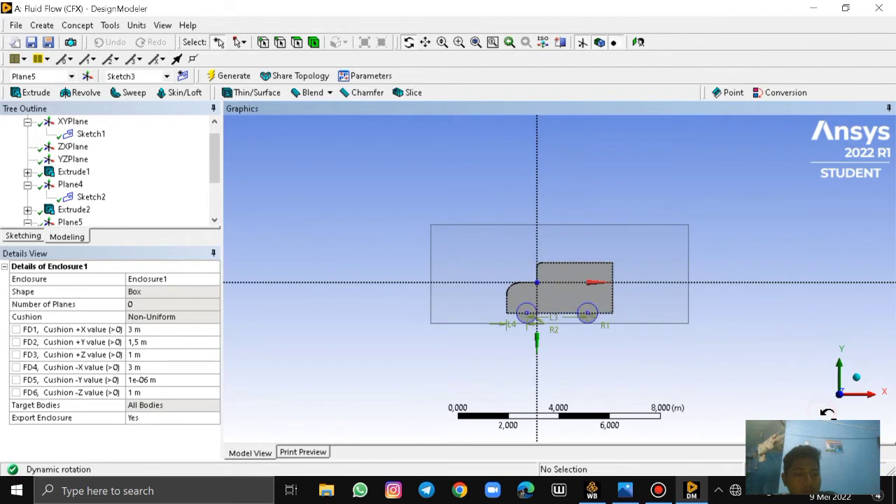
pyautogui.click(425, 43)
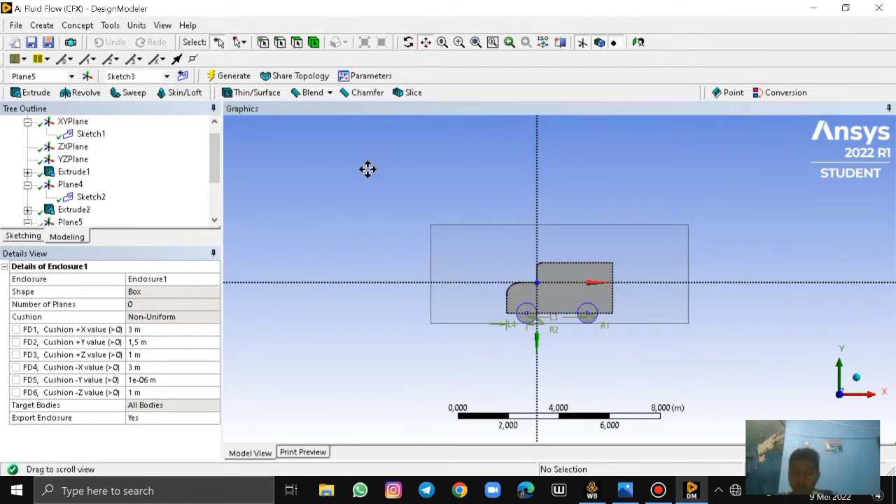
# Suppress the truck's solid body so that only the enclosure body stays active
pyautogui.scroll(-2, 96, 213)
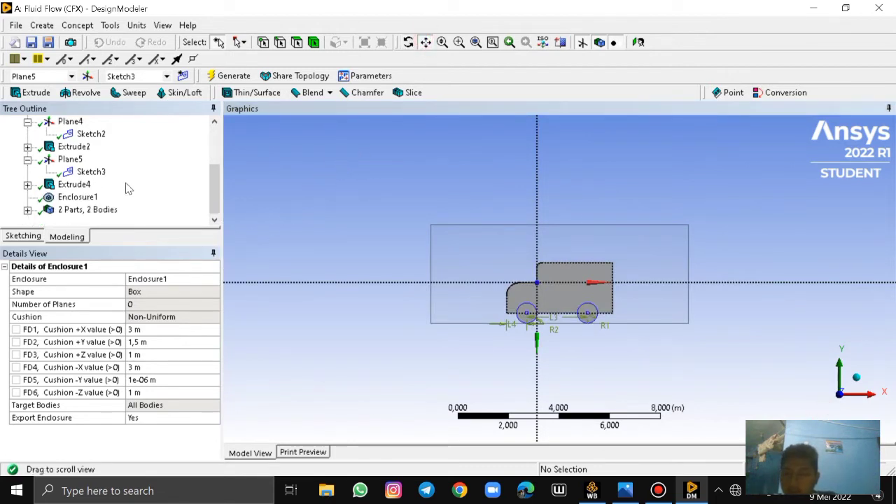
pyautogui.click(77, 210)
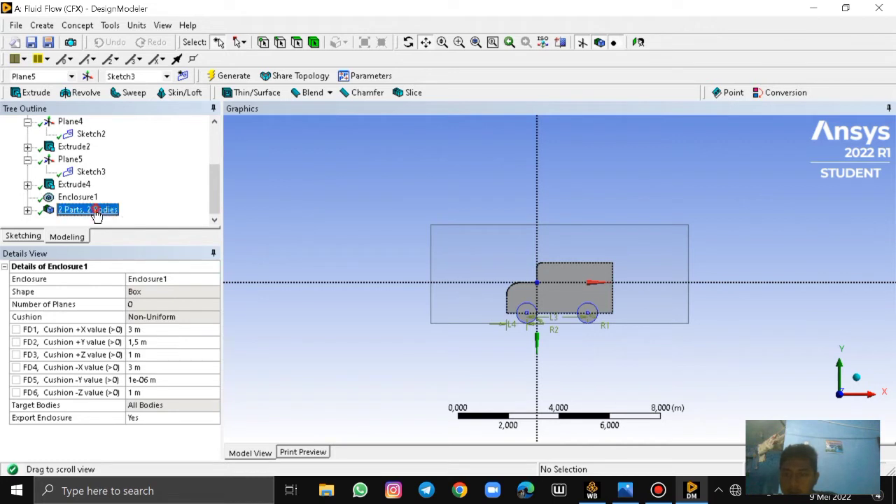
pyautogui.click(27, 210)
pyautogui.click(86, 197)
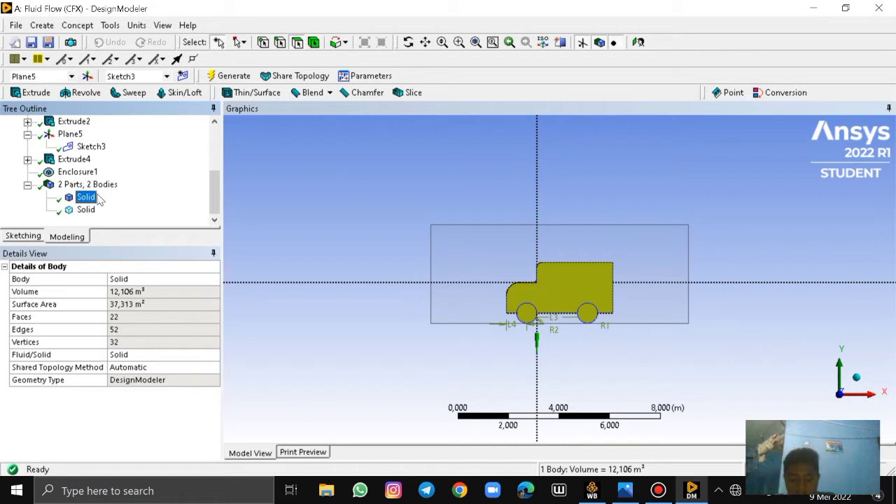
pyautogui.click(98, 200)
pyautogui.rightClick(96, 200)
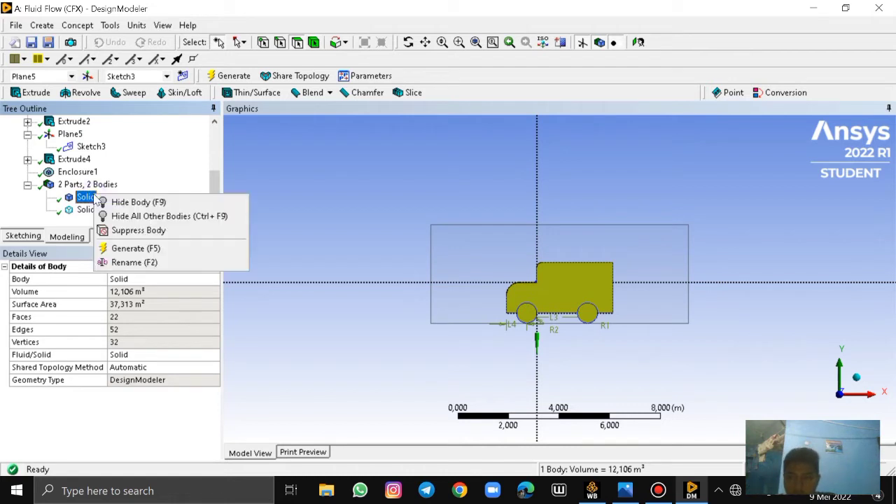
pyautogui.click(150, 236)
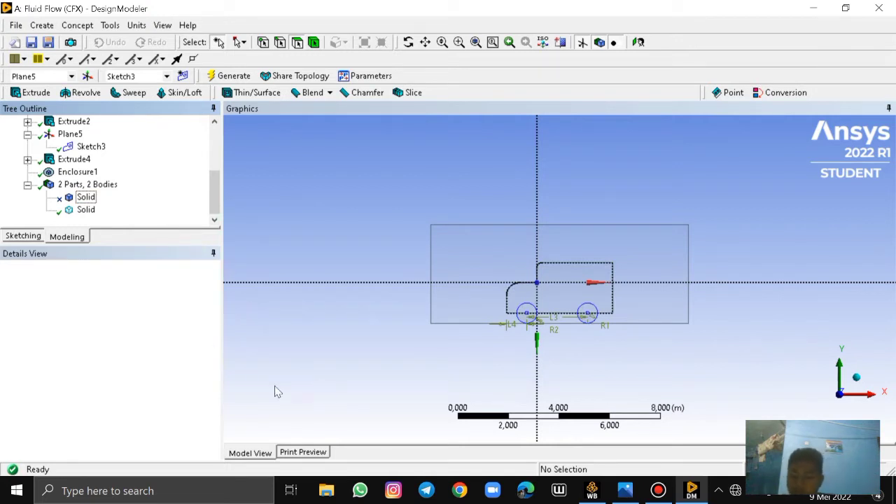
# Set the Fluid/Solid property of the active enclosure body to Fluid
pyautogui.click(86, 210)
pyautogui.rightClick(86, 211)
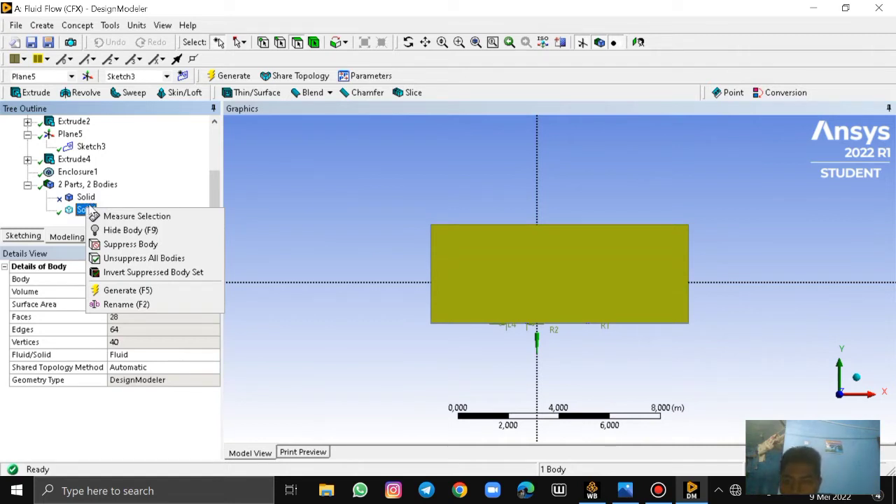
pyautogui.click(62, 414)
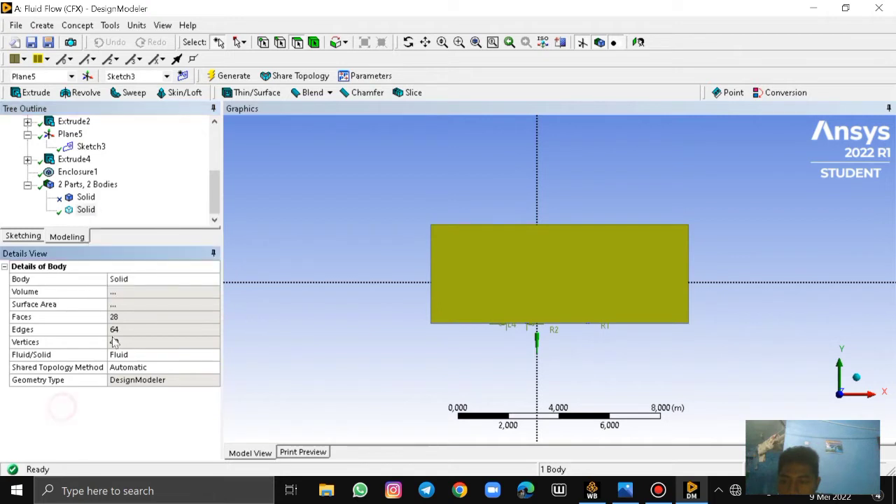
pyautogui.click(83, 209)
pyautogui.rightClick(83, 209)
pyautogui.click(122, 356)
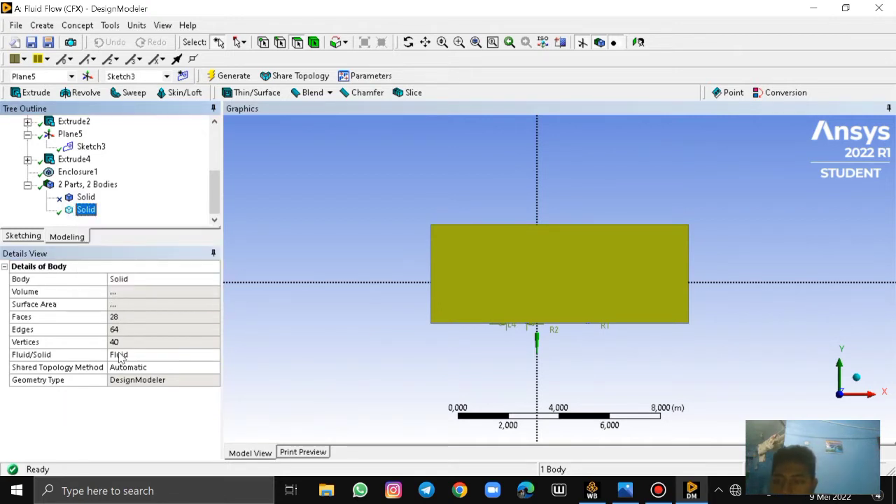
pyautogui.click(121, 356)
pyautogui.click(214, 355)
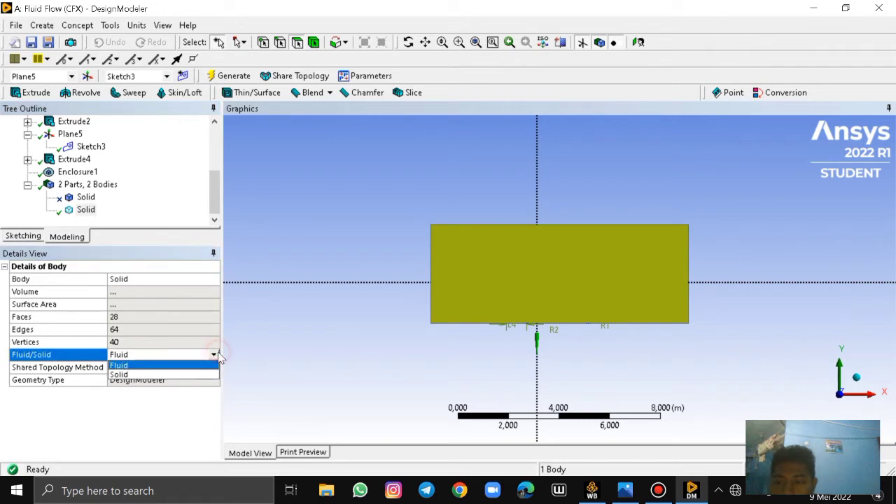
pyautogui.click(147, 367)
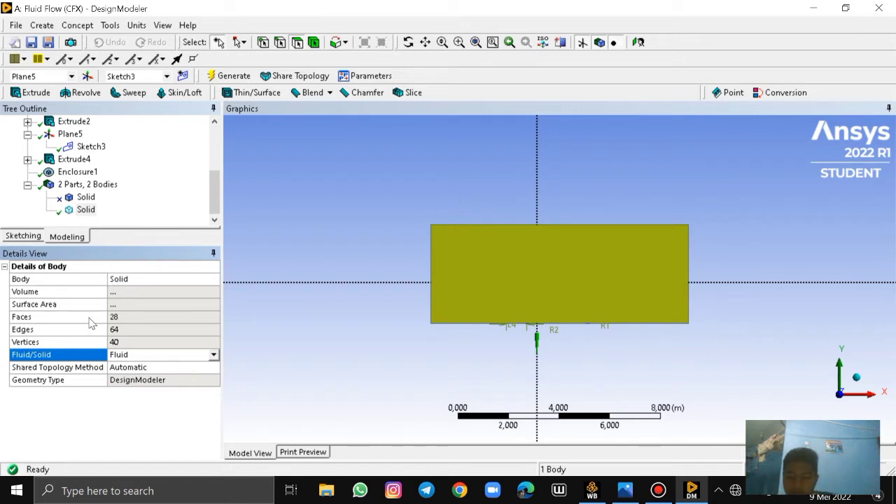
# Close DesignModeler and open the Mesh cell of the Fluid Flow (CFX) system in Ansys Meshing
pyautogui.click(17, 27)
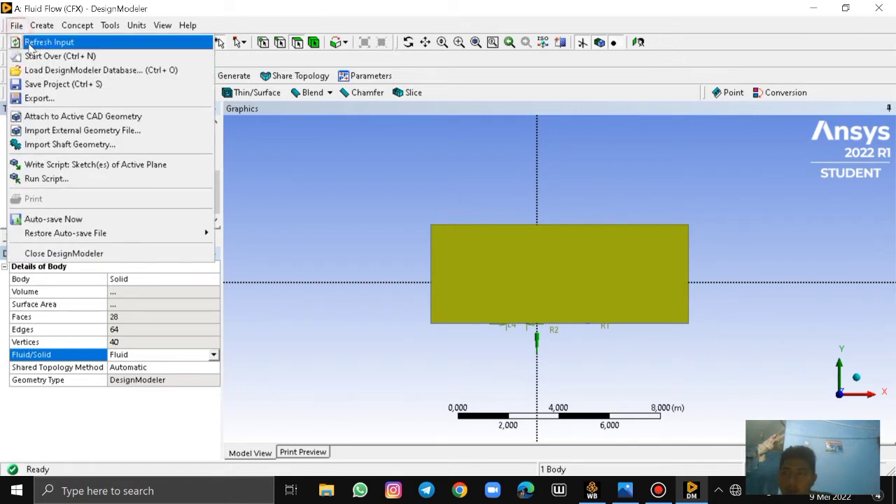
pyautogui.click(59, 252)
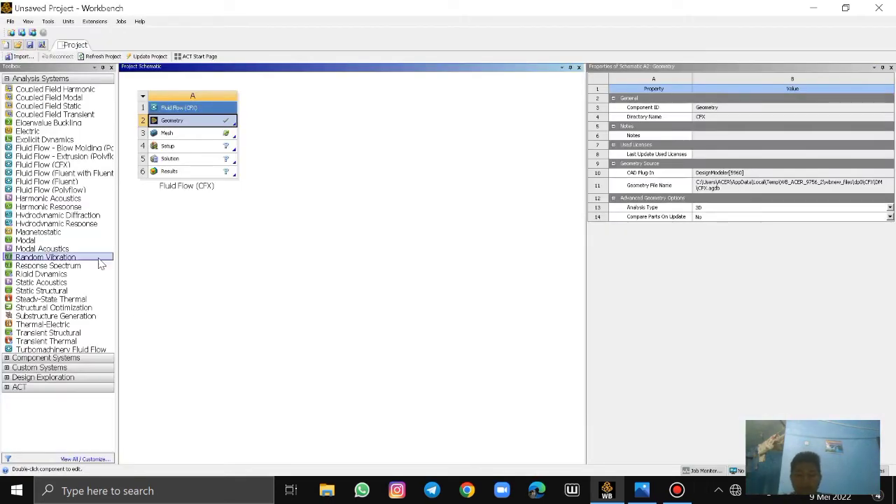
pyautogui.doubleClick(205, 136)
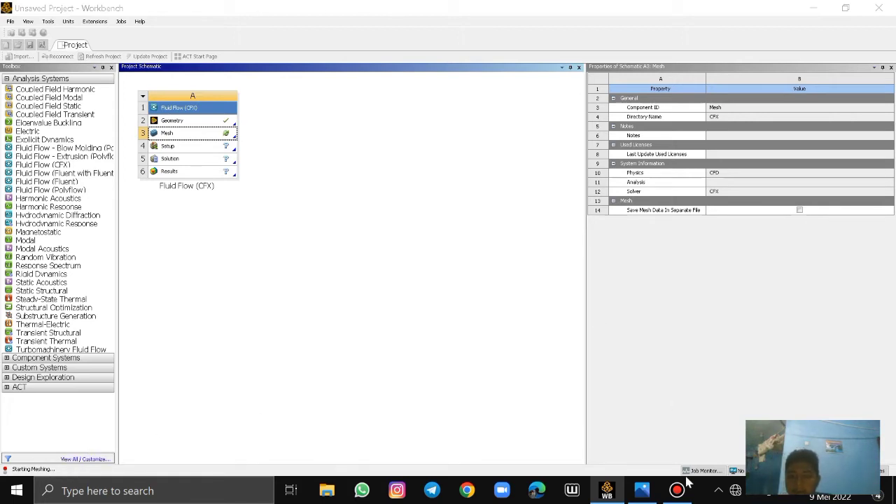
pyautogui.moveTo(679, 496)
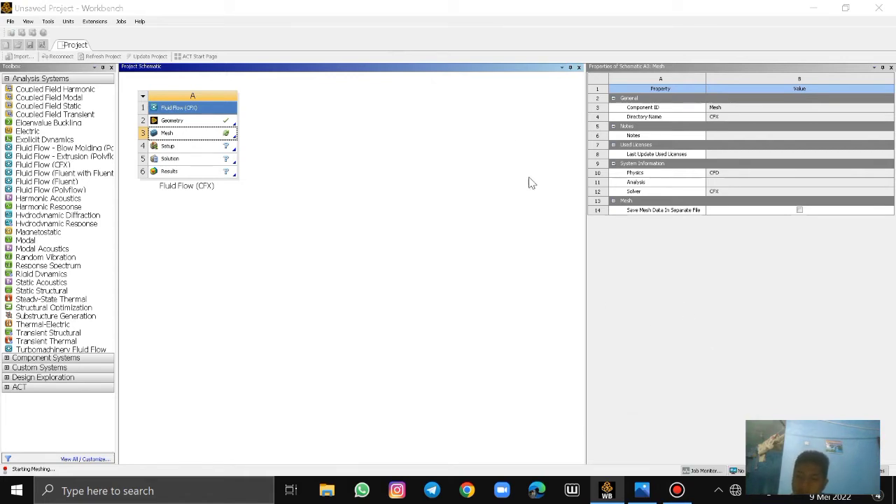
pyautogui.moveTo(473, 7)
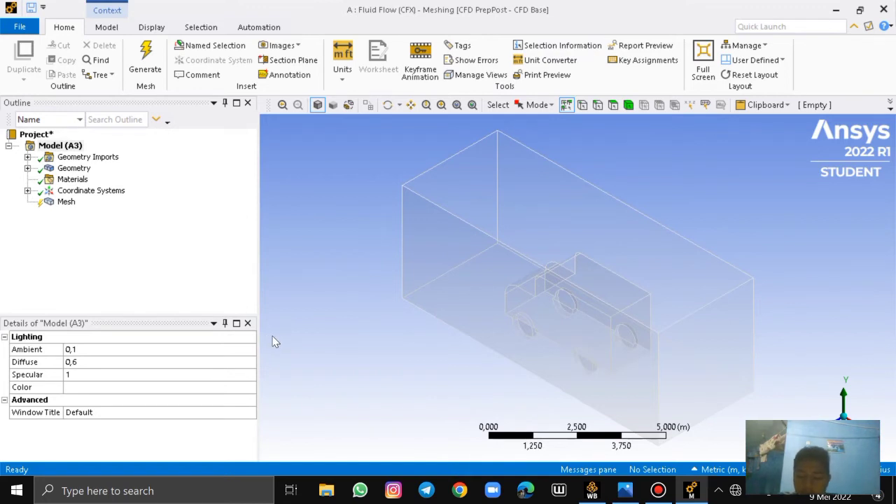
# Update the Mesh object to generate the fluid domain's mesh with the default element size
pyautogui.click(66, 202)
pyautogui.rightClick(73, 203)
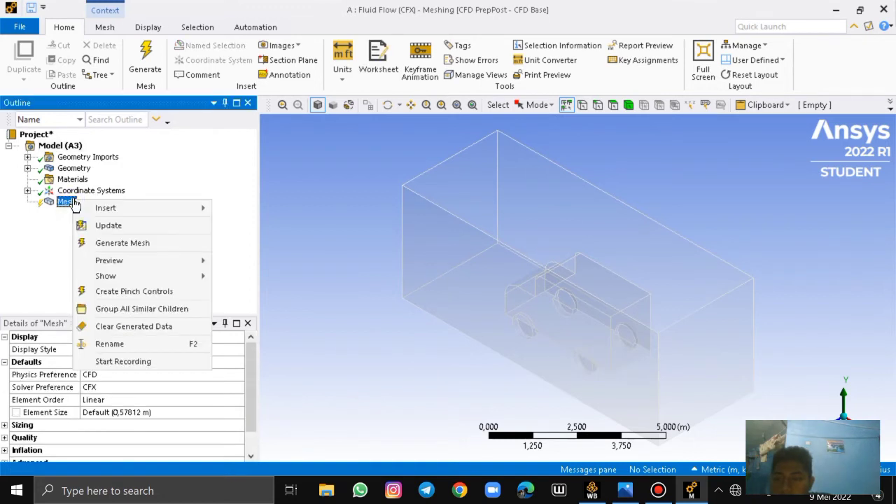
pyautogui.rightClick(62, 201)
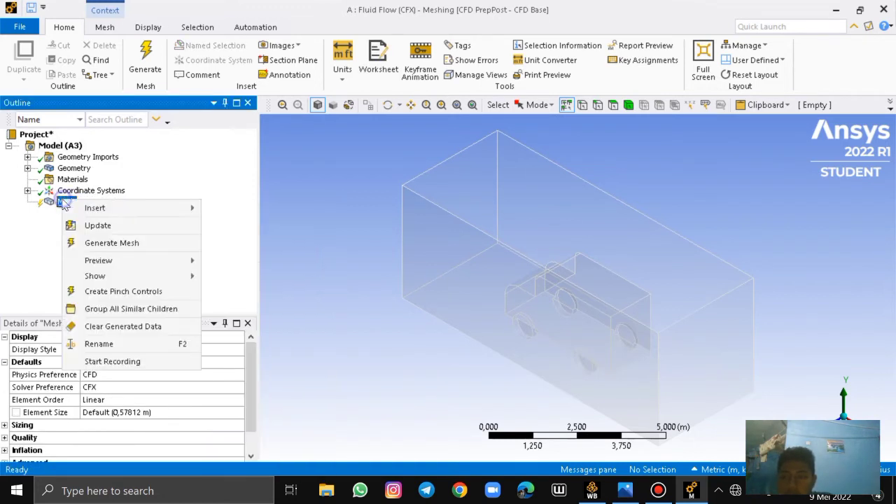
pyautogui.click(121, 228)
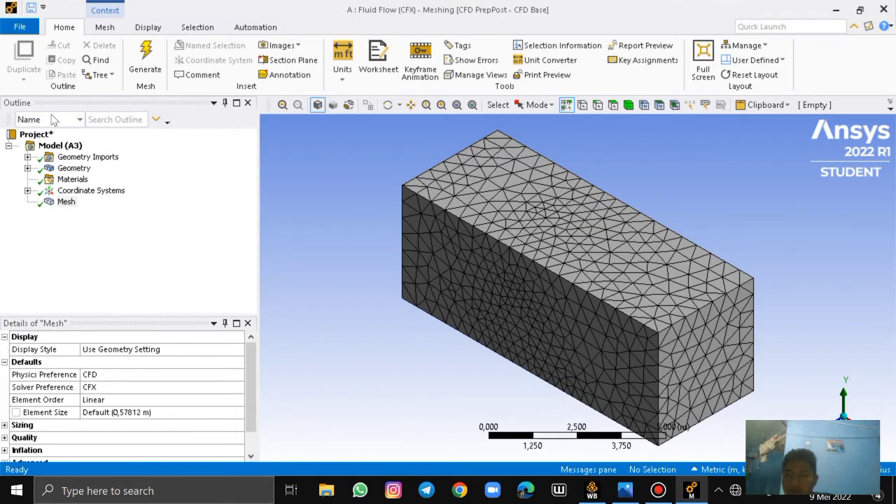
# Close Meshing and open the Setup cell of the Fluid Flow (CFX) system in CFX-Pre
pyautogui.click(884, 10)
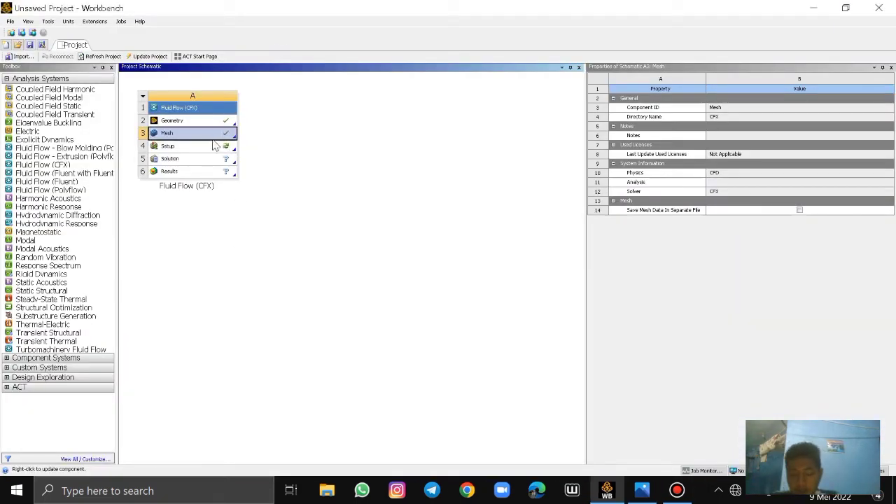
pyautogui.doubleClick(183, 147)
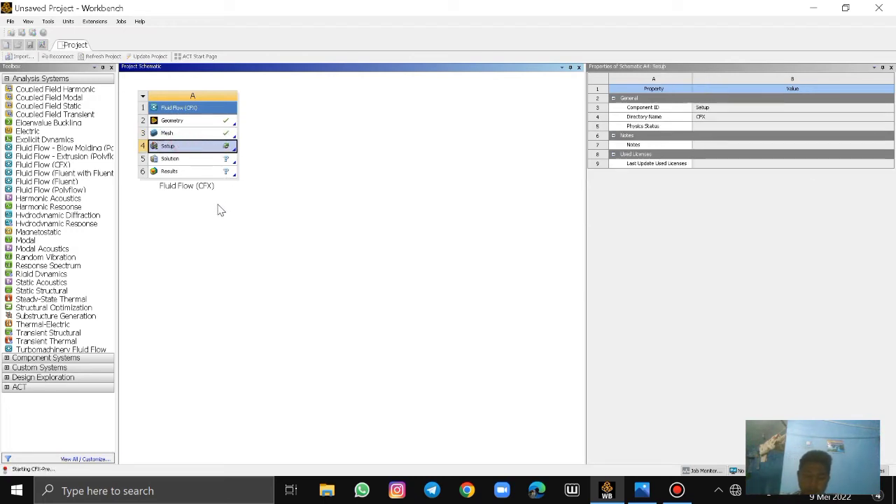
pyautogui.rightClick(194, 145)
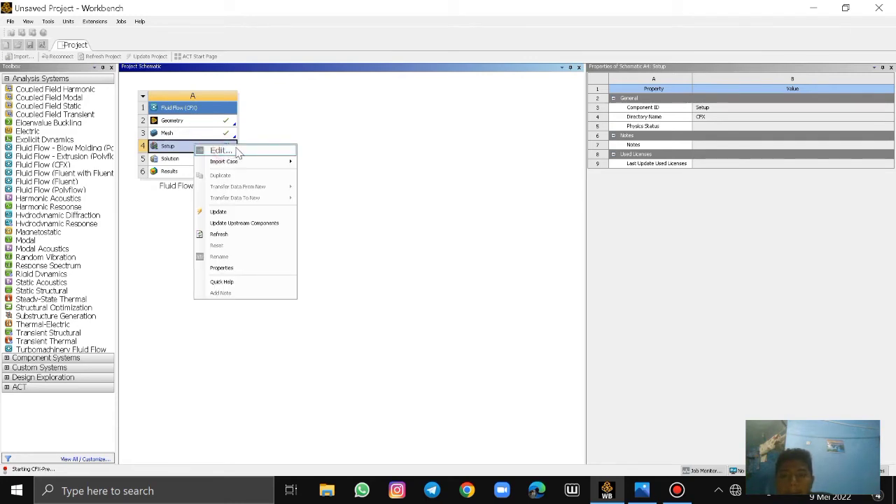
pyautogui.click(372, 102)
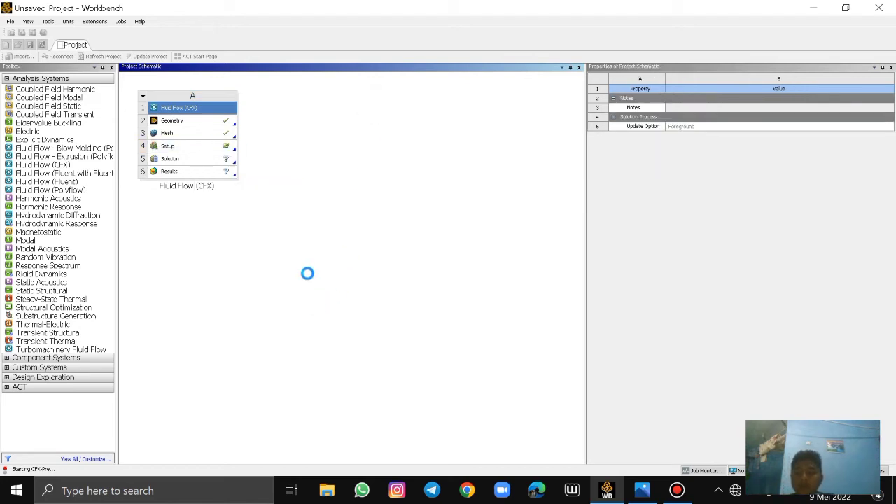
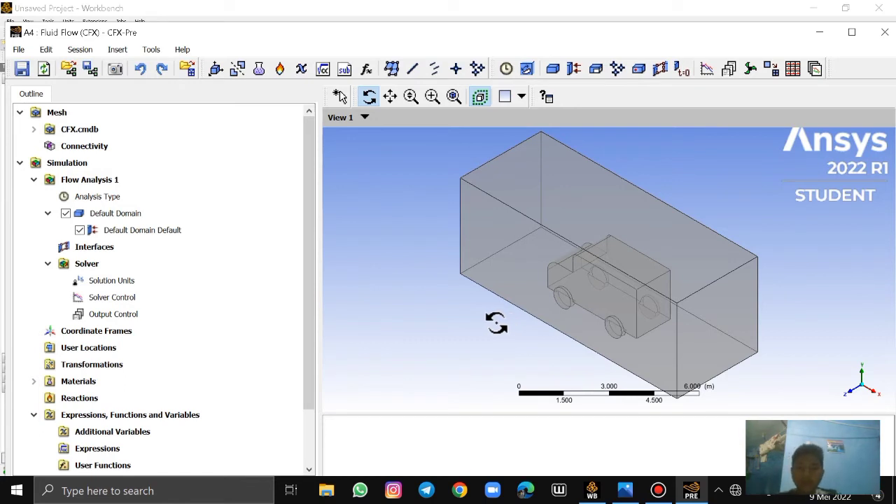
# Set the Analysis Type of Flow Analysis 1 to Steady State
pyautogui.moveTo(306, 216); pyautogui.dragTo(340, 190)
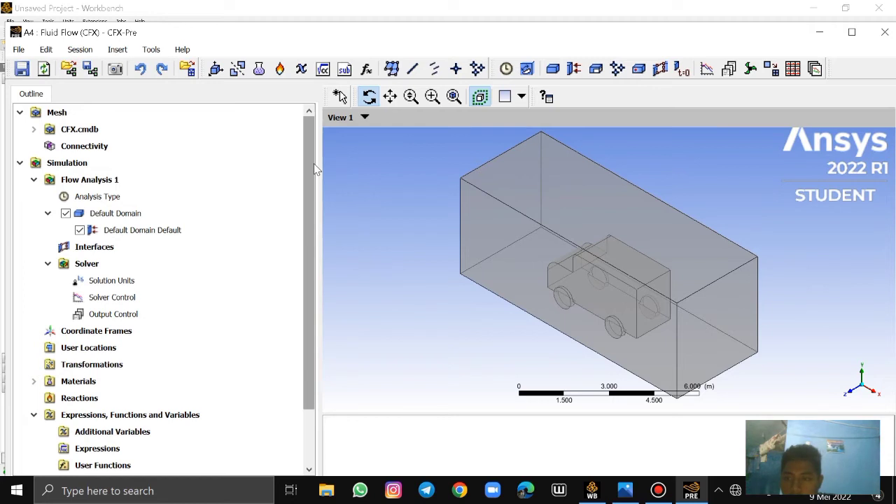
pyautogui.click(80, 198)
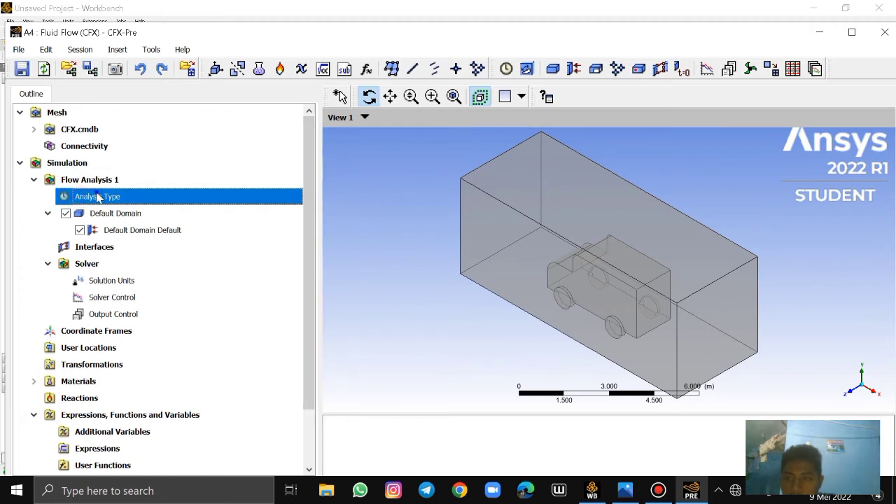
pyautogui.rightClick(97, 196)
pyautogui.click(119, 202)
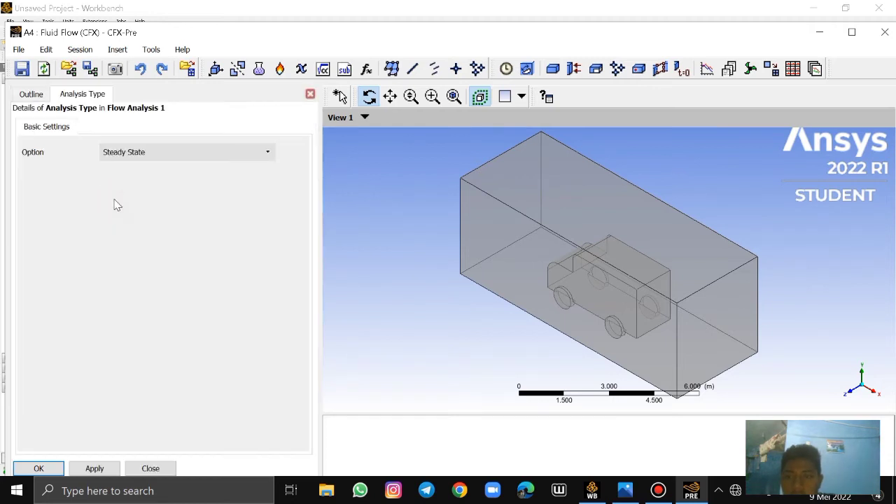
pyautogui.click(245, 152)
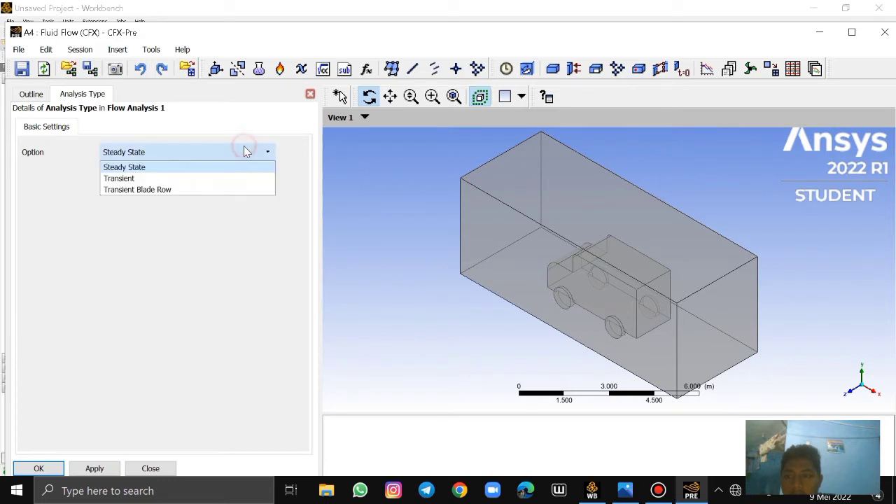
pyautogui.click(245, 152)
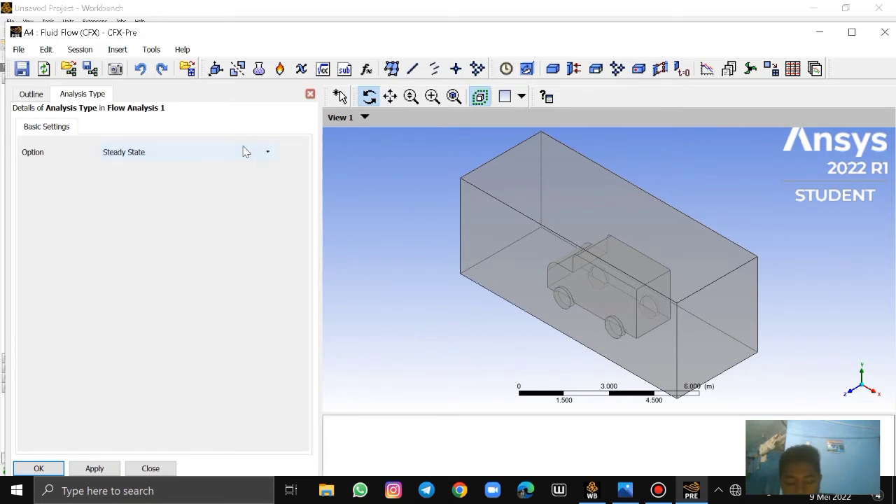
pyautogui.click(245, 152)
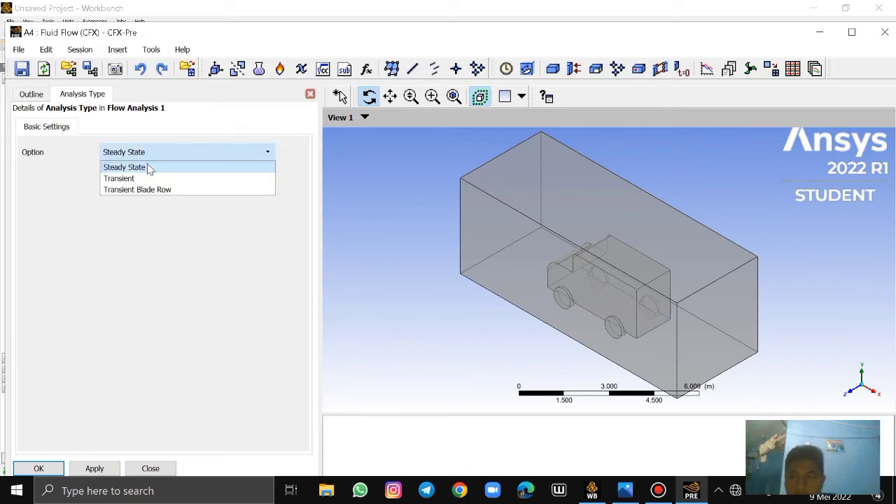
pyautogui.click(148, 168)
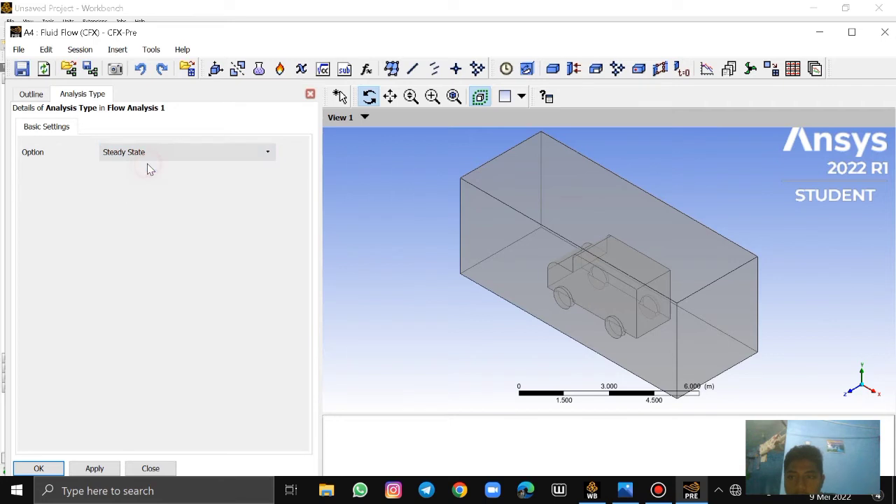
pyautogui.click(25, 469)
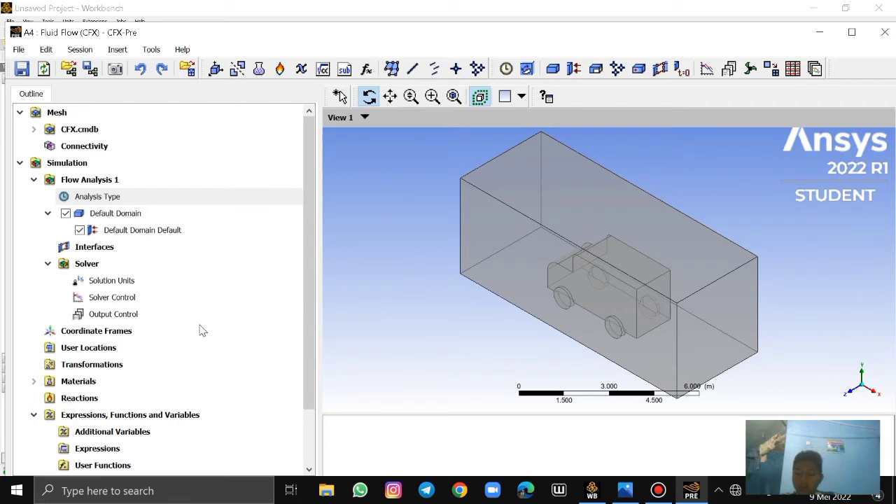
# Open the settings of Default Domain in Flow Analysis 1 for editing
pyautogui.click(118, 214)
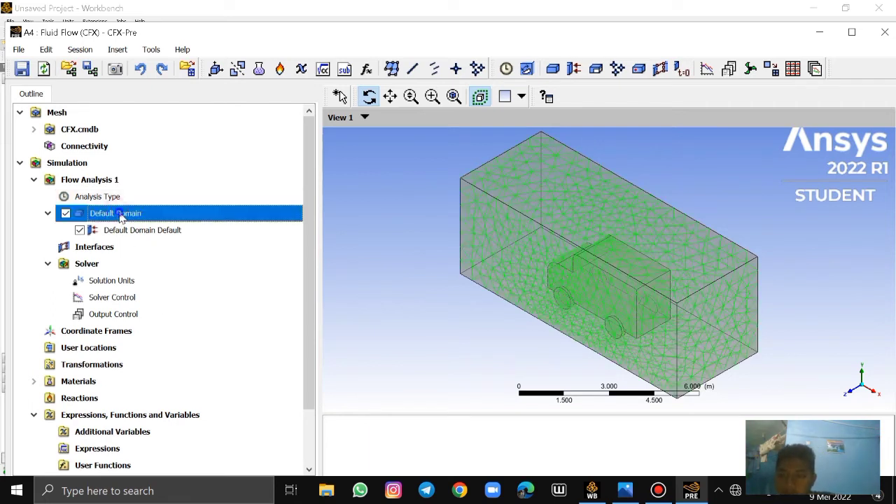
pyautogui.rightClick(121, 216)
pyautogui.click(144, 218)
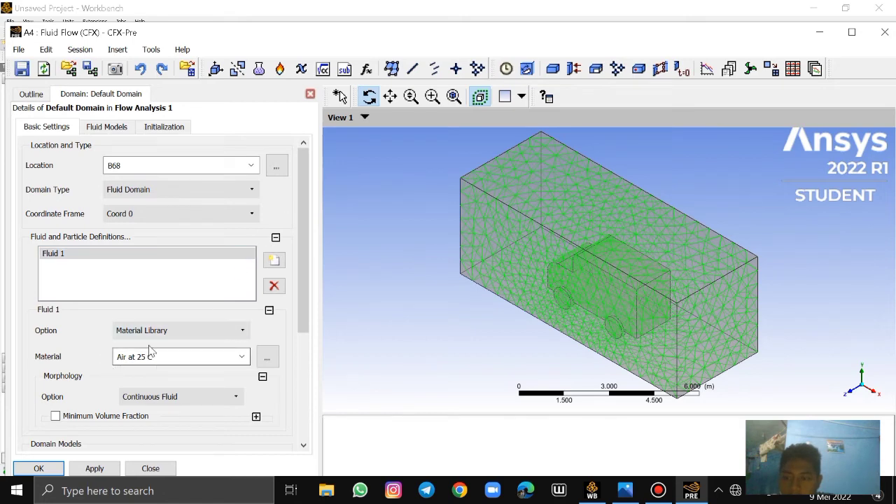
# Set the material of Fluid 1 in Default Domain to Air Ideal Gas
pyautogui.click(243, 357)
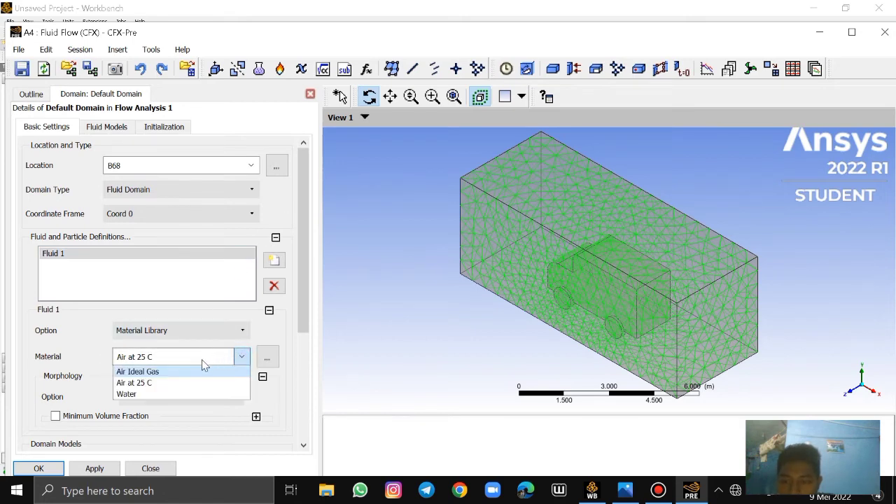
pyautogui.click(241, 356)
pyautogui.click(241, 356)
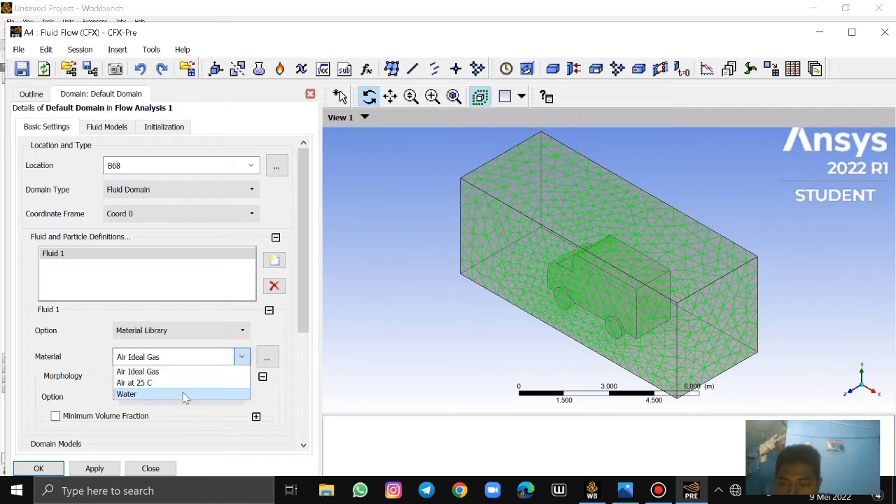
pyautogui.click(165, 371)
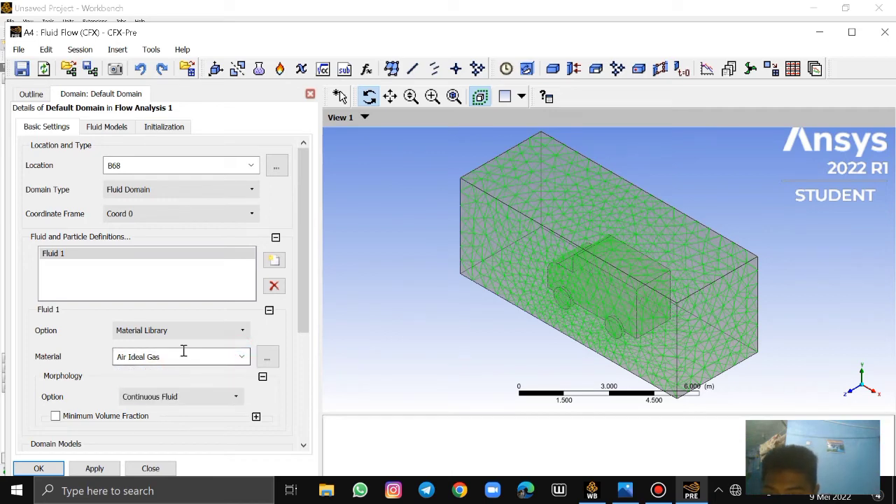
# Choose Air at 25 C from the material library for Fluid 1 and accept the Default Domain settings
pyautogui.moveTo(183, 354); pyautogui.dragTo(102, 359)
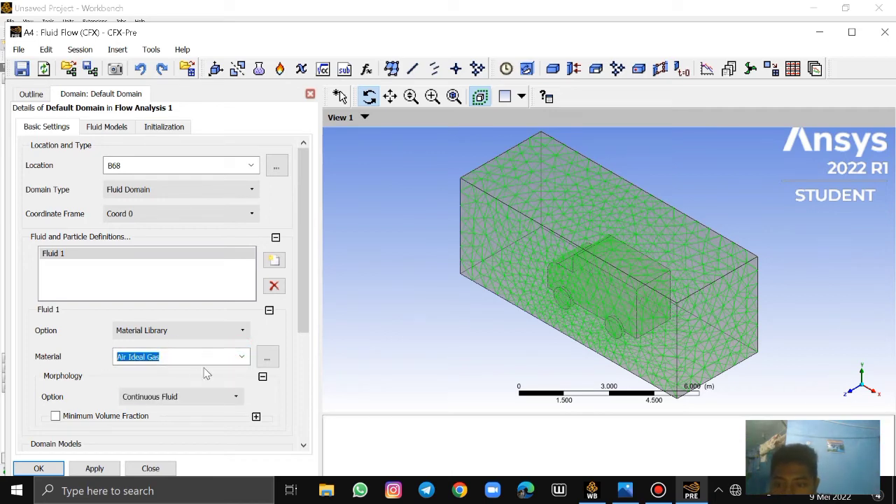
pyautogui.click(266, 358)
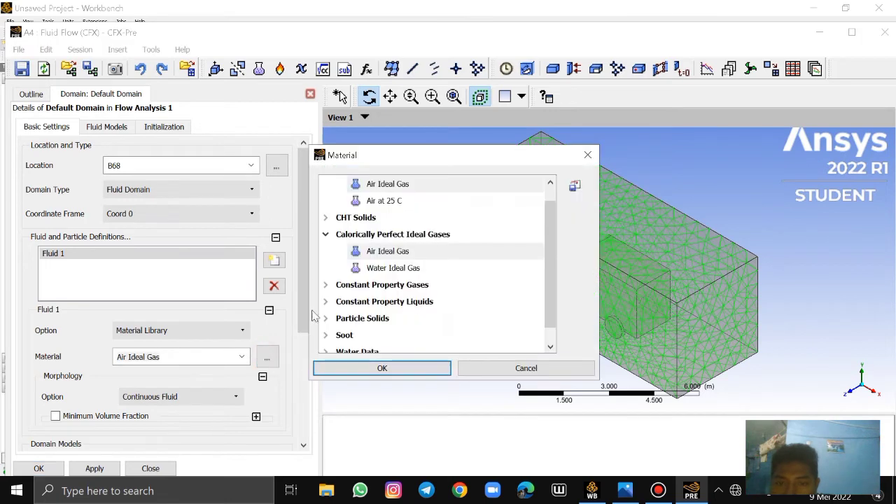
pyautogui.click(398, 201)
pyautogui.click(382, 369)
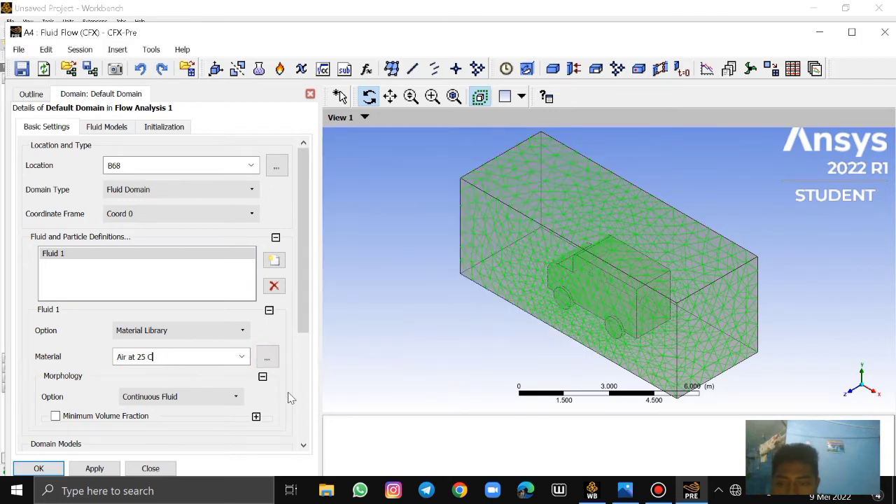
pyautogui.scroll(-2, 186, 376)
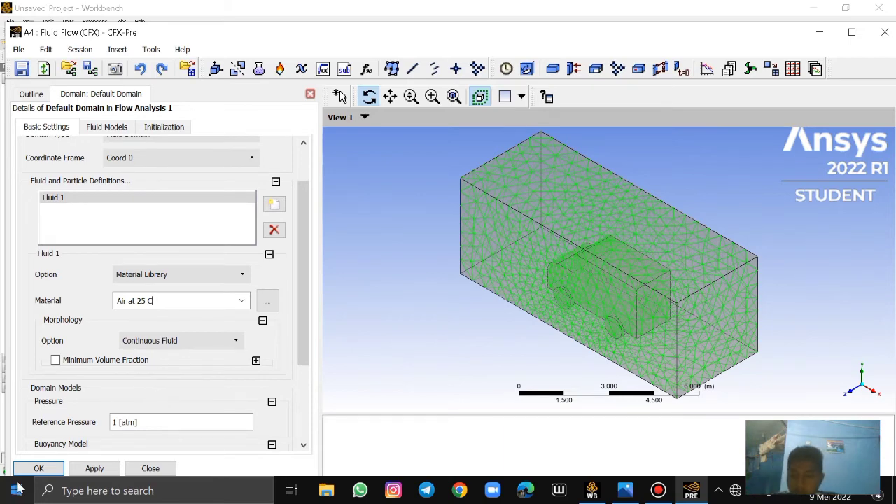
pyautogui.click(39, 468)
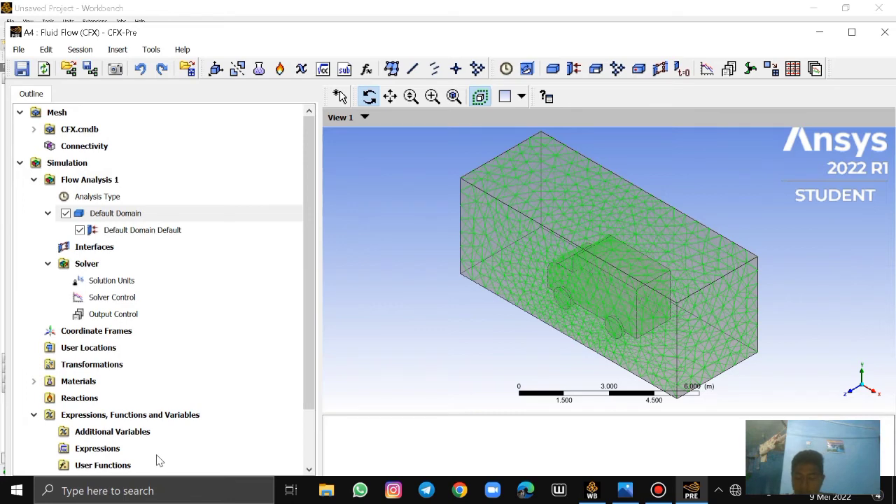
# Insert a boundary named inlet in Default Domain
pyautogui.rightClick(130, 219)
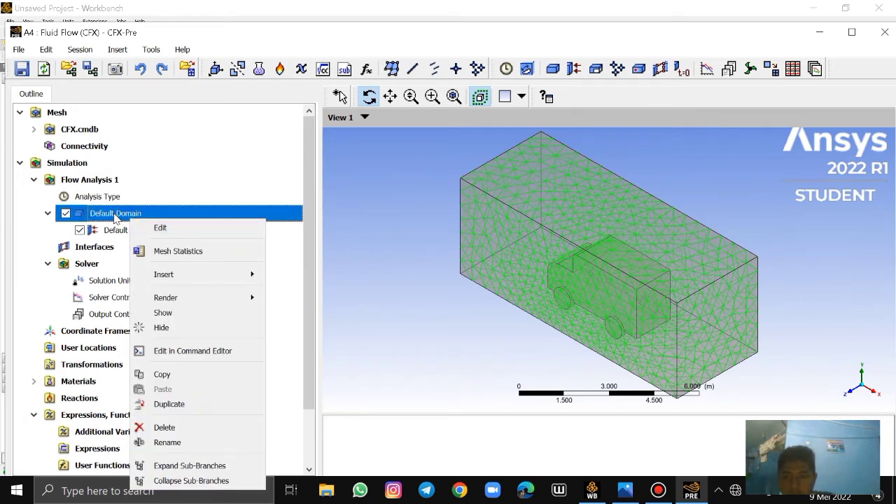
pyautogui.moveTo(187, 277)
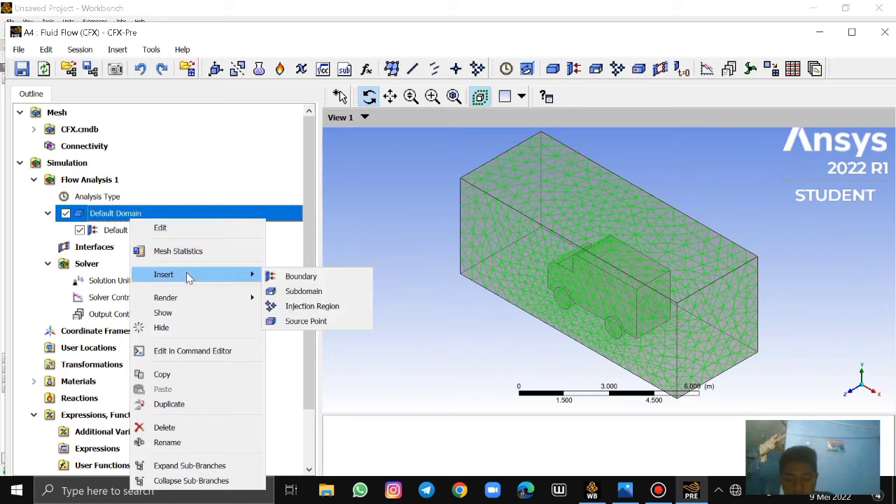
pyautogui.click(302, 276)
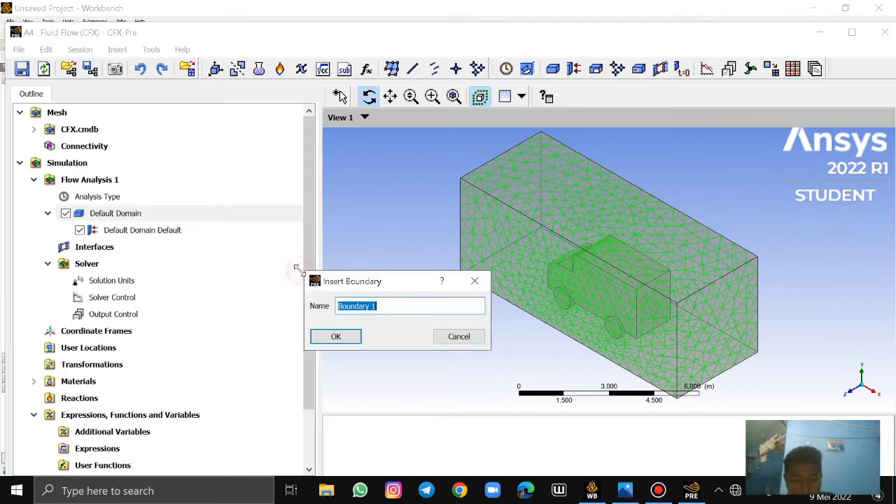
pyautogui.press('BackSpace')
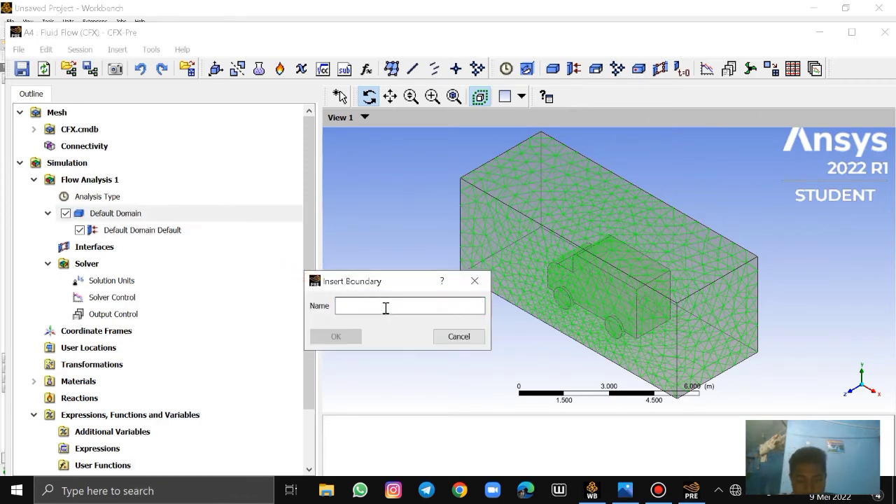
pyautogui.write('i')
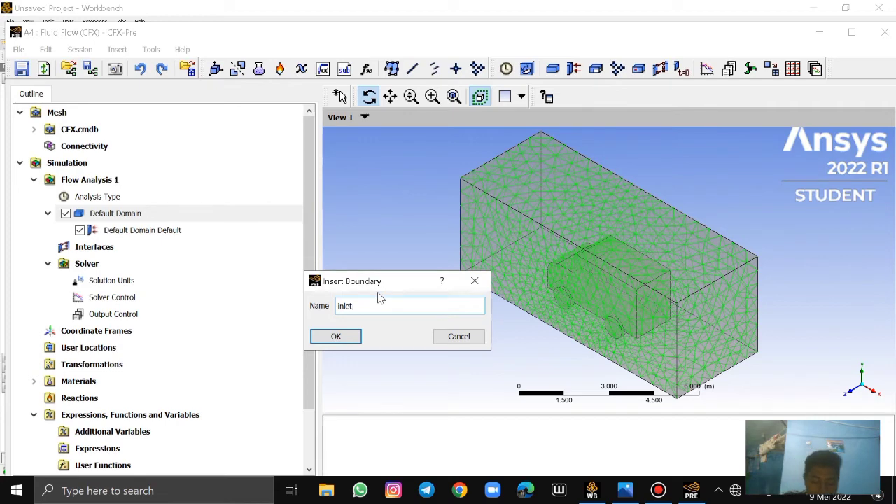
pyautogui.click(345, 339)
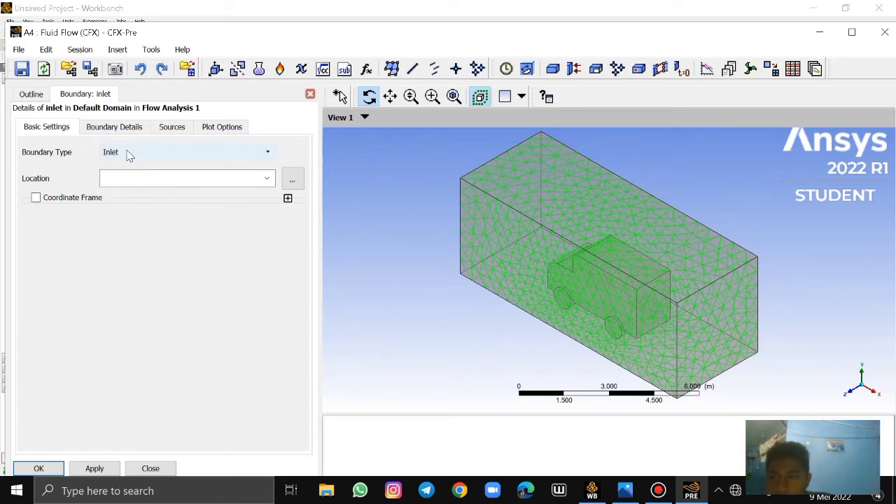
# Set the inlet boundary's location to F72.68, the enclosure face in front of the truck
pyautogui.click(266, 179)
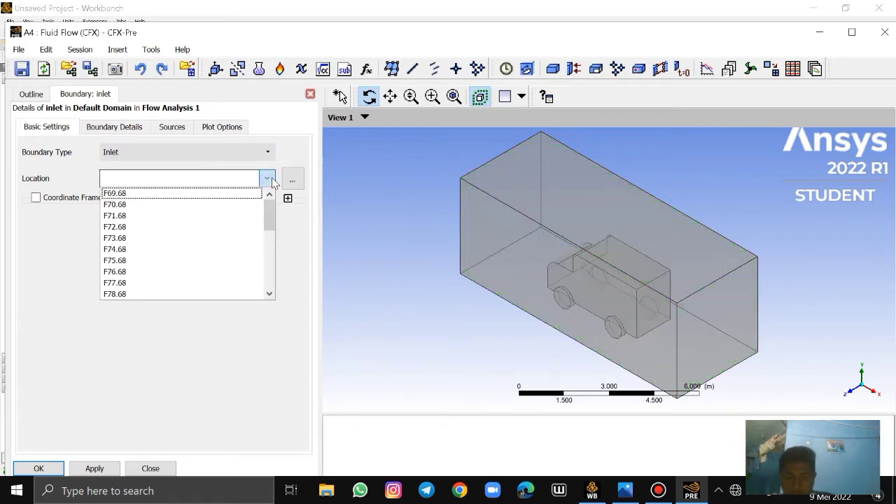
pyautogui.click(273, 180)
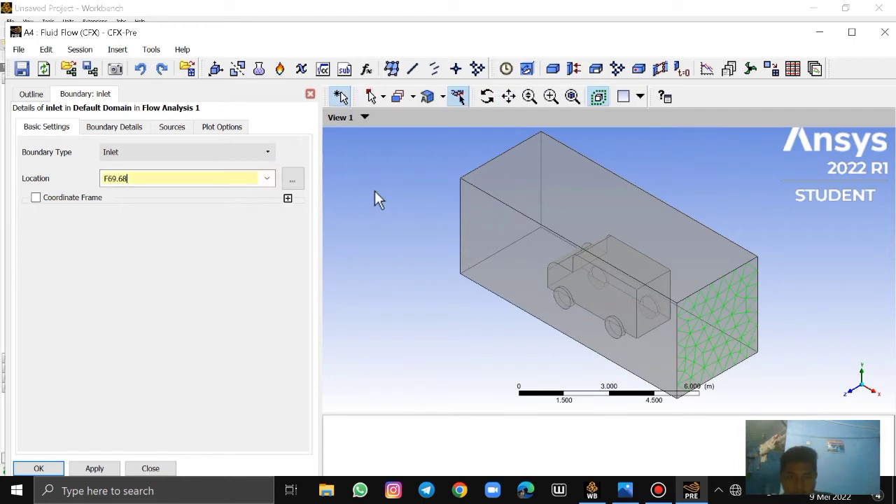
pyautogui.click(263, 179)
pyautogui.click(167, 227)
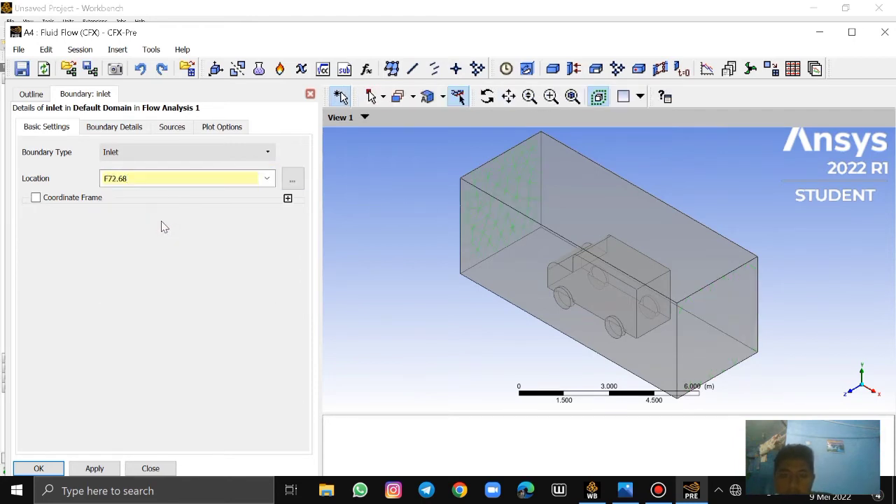
pyautogui.moveTo(508, 198); pyautogui.dragTo(526, 232, button='middle')
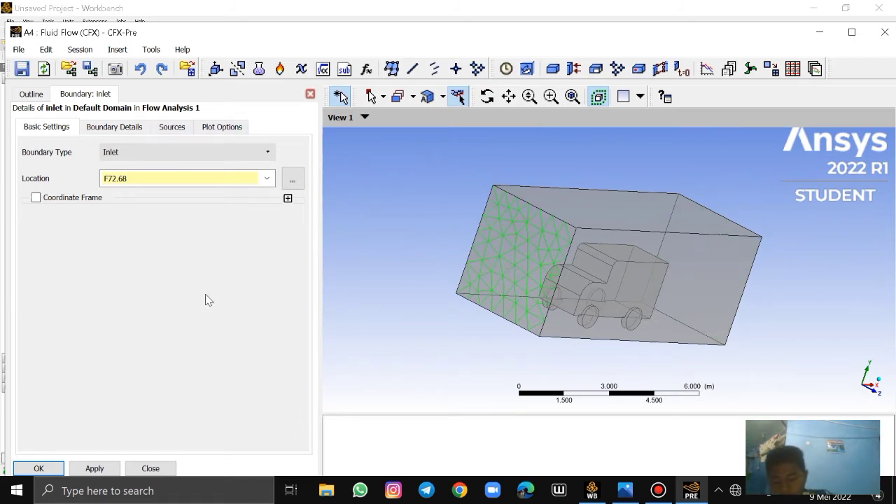
# Set the inlet boundary's Normal Speed to 40 km hr^-1 and accept the boundary
pyautogui.click(115, 130)
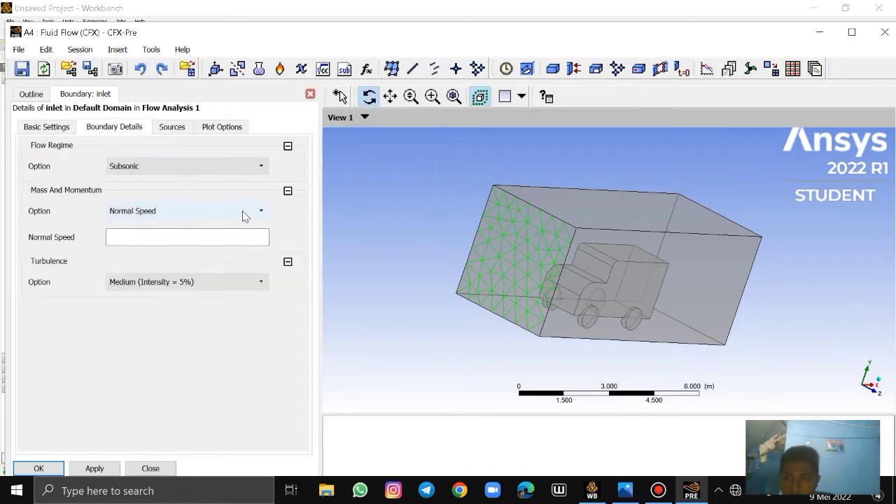
pyautogui.click(215, 238)
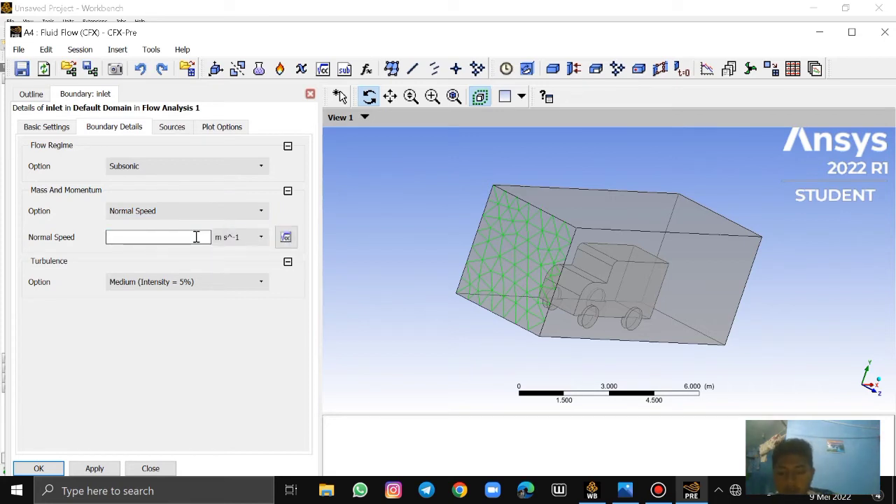
pyautogui.write('40')
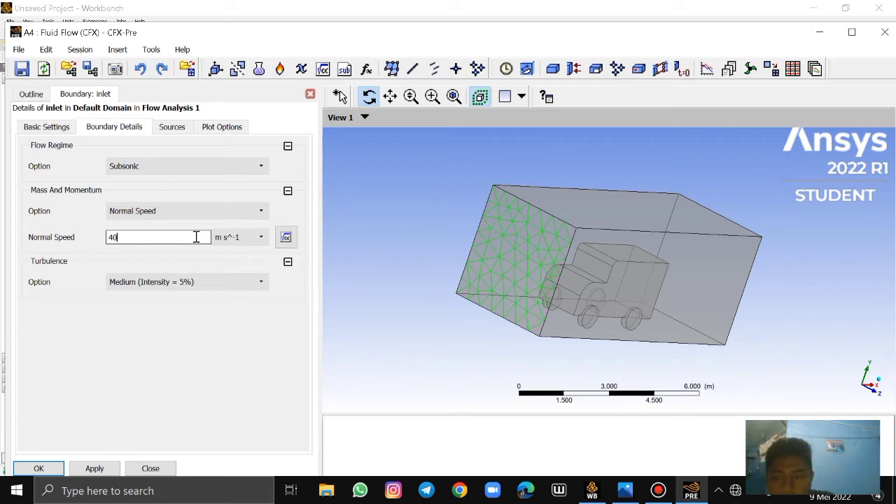
pyautogui.click(256, 237)
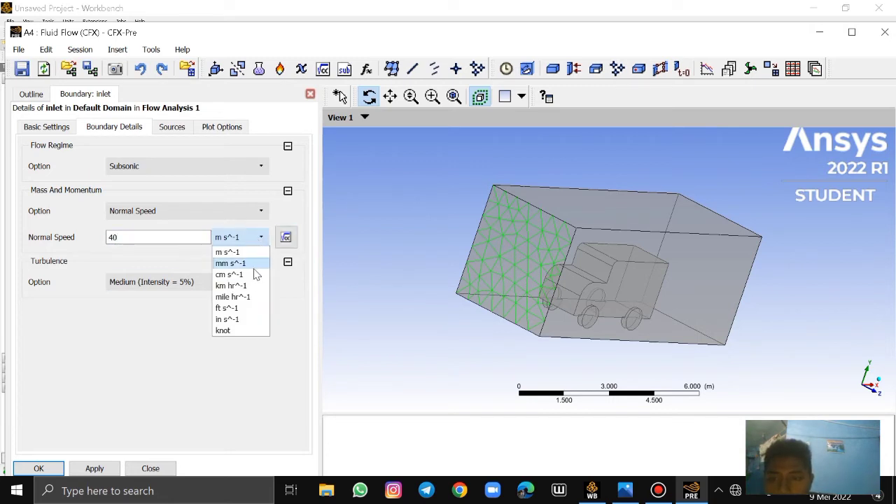
pyautogui.click(238, 285)
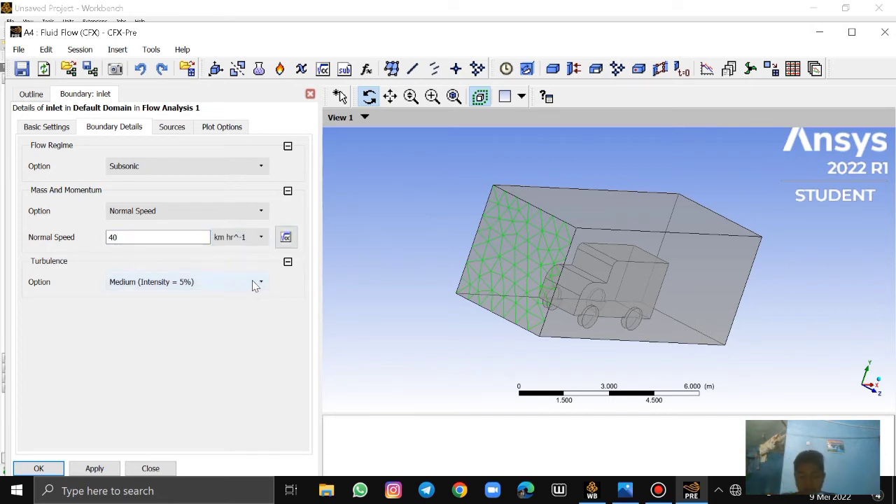
pyautogui.click(42, 467)
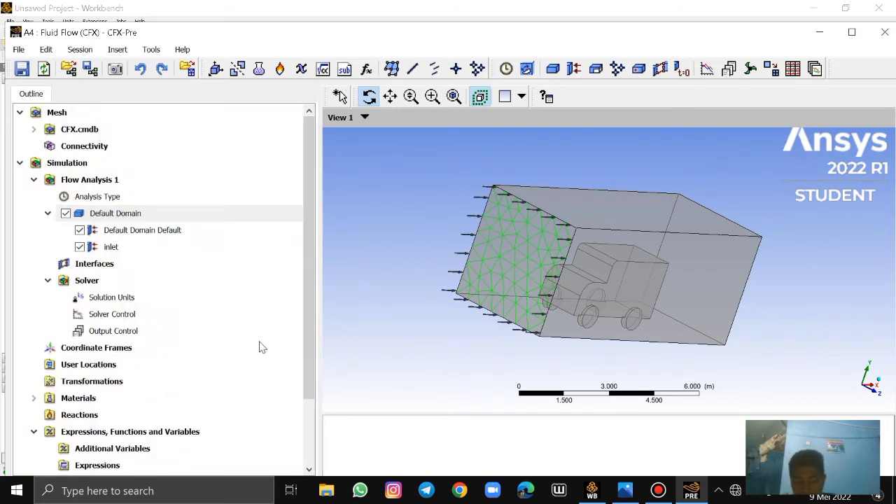
# Insert a boundary named outlet in Default Domain
pyautogui.rightClick(123, 220)
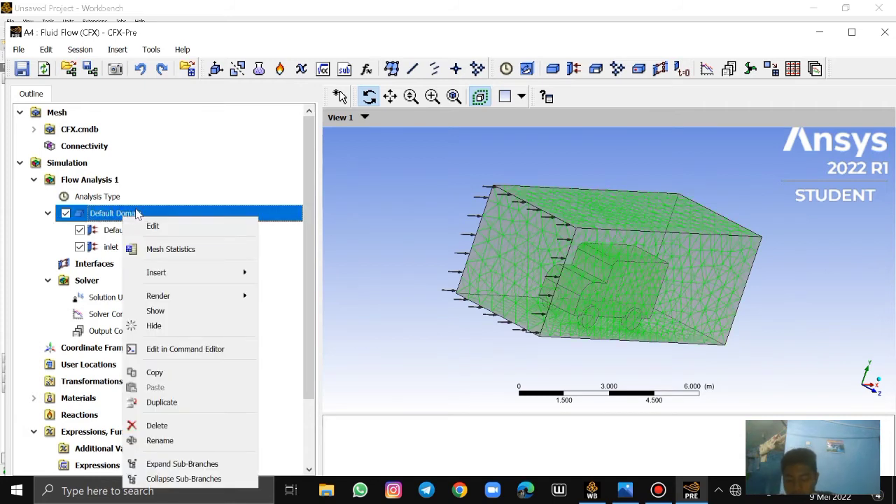
pyautogui.moveTo(228, 274)
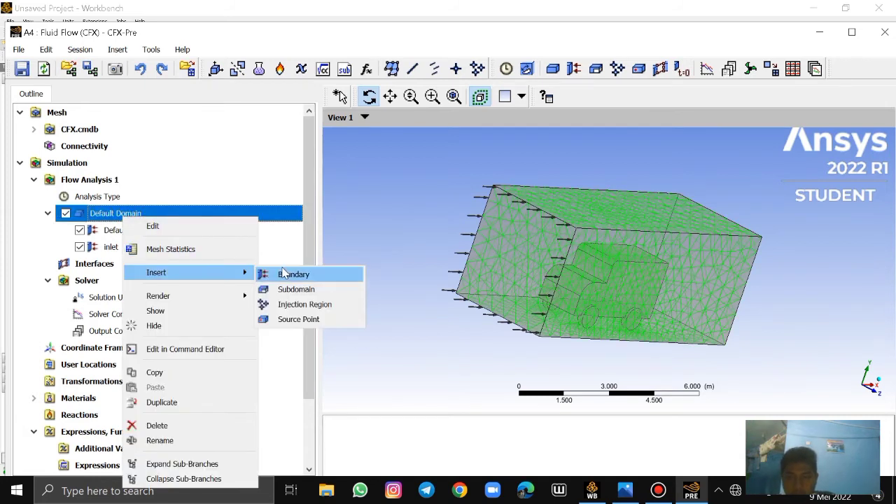
pyautogui.click(284, 273)
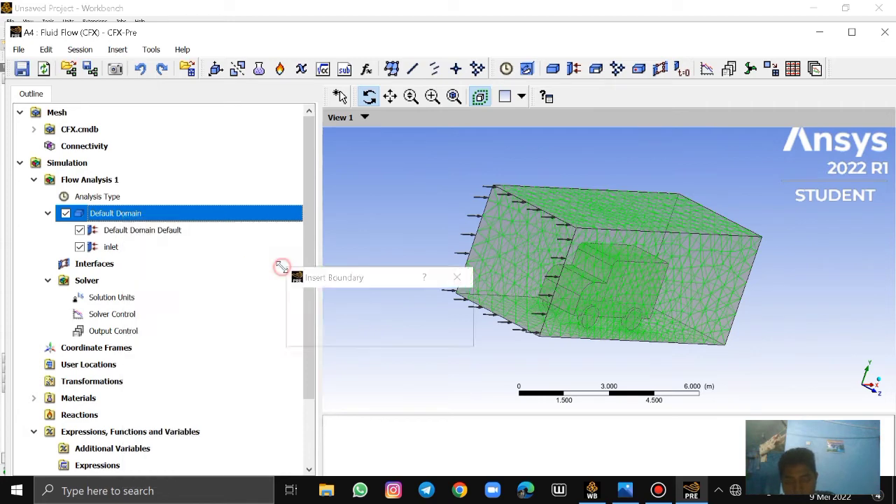
pyautogui.press('BackSpace')
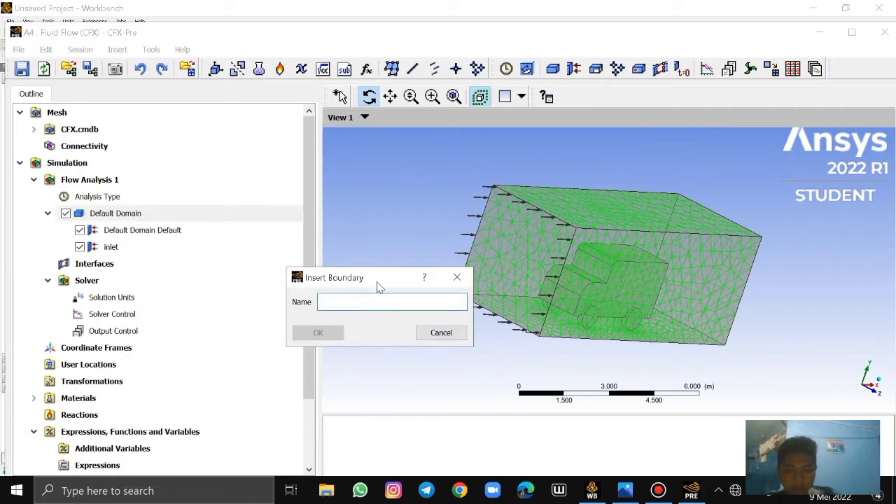
pyautogui.write('outlet')
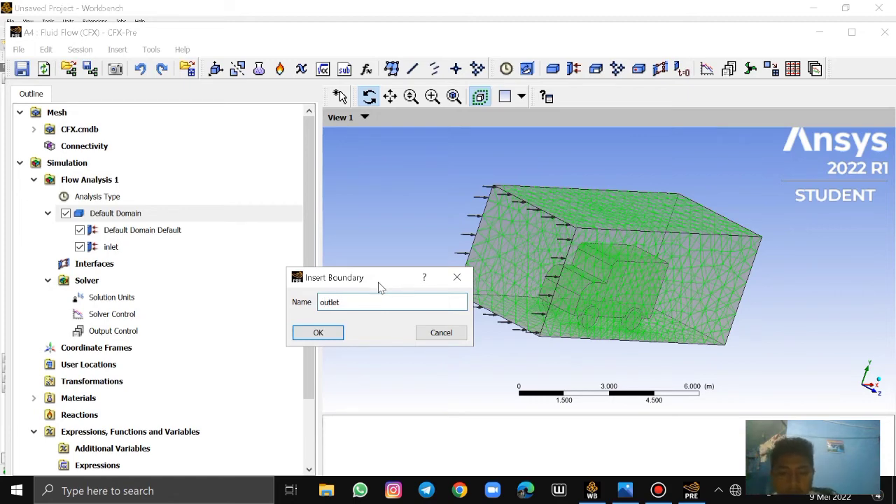
pyautogui.click(318, 332)
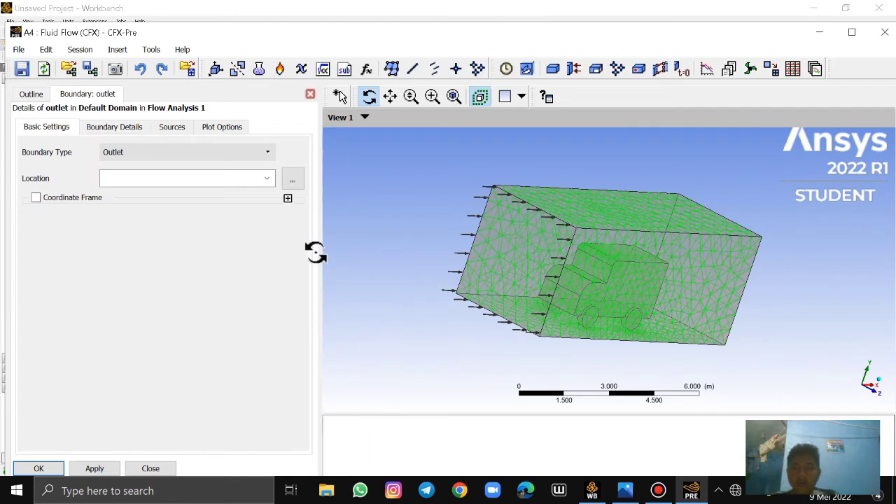
# Set the outlet boundary's location to F69.68, the enclosure face behind the truck
pyautogui.click(266, 178)
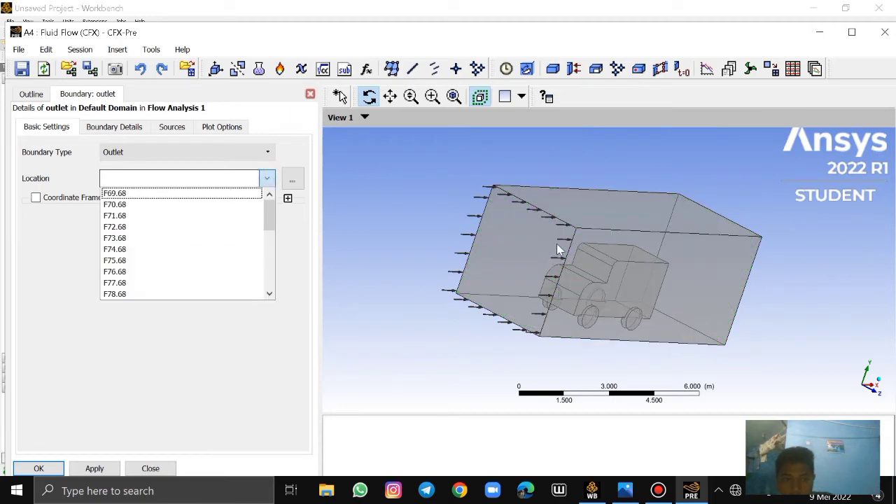
pyautogui.click(582, 245)
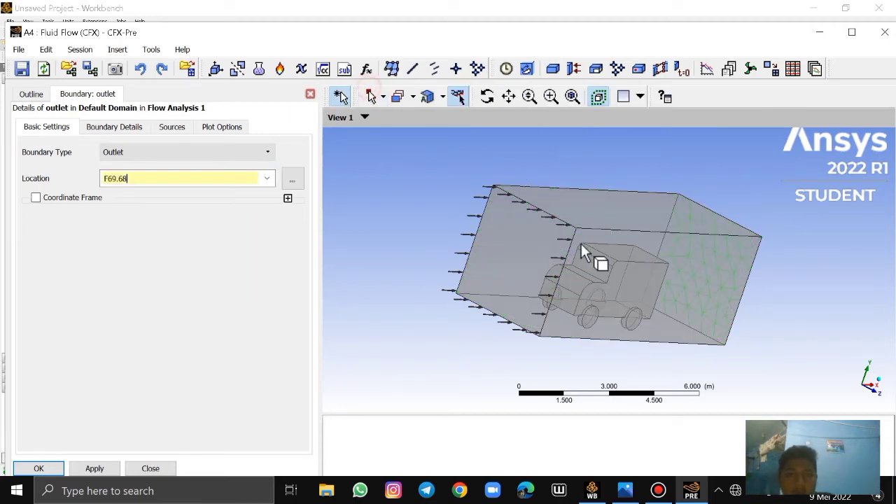
pyautogui.click(486, 97)
pyautogui.moveTo(617, 269); pyautogui.dragTo(511, 273)
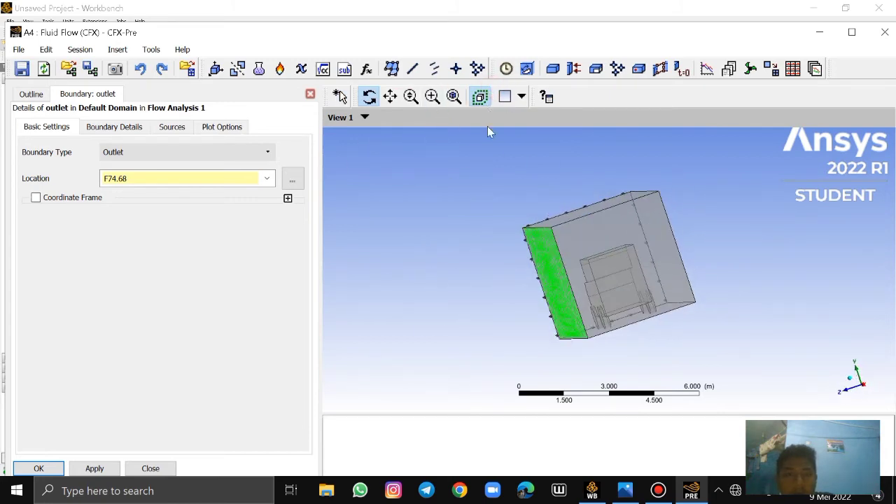
pyautogui.moveTo(604, 254); pyautogui.dragTo(452, 232)
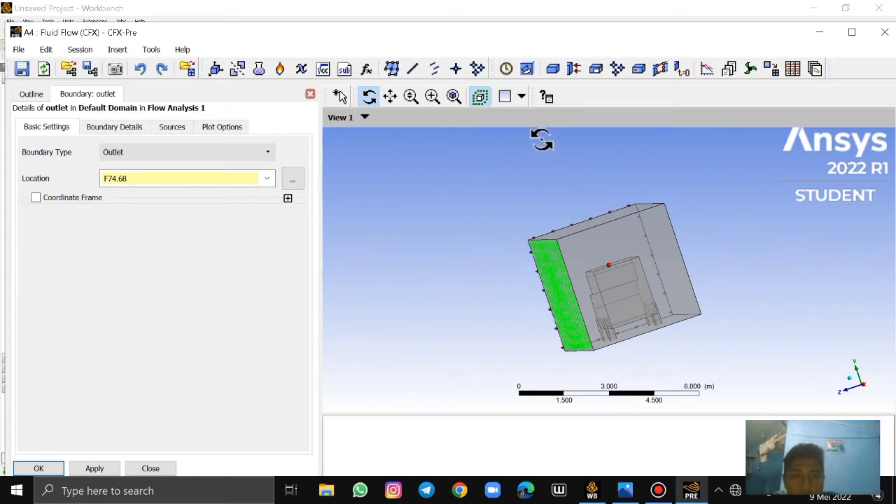
pyautogui.click(265, 179)
pyautogui.click(180, 232)
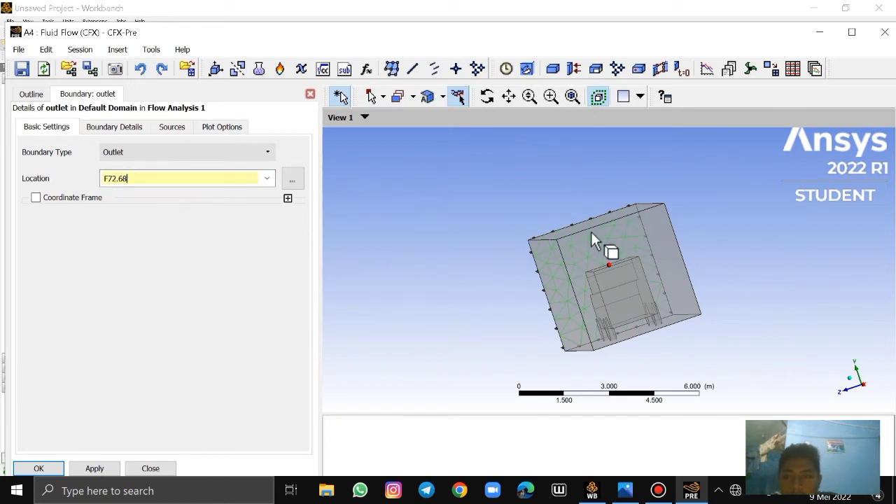
pyautogui.click(638, 269)
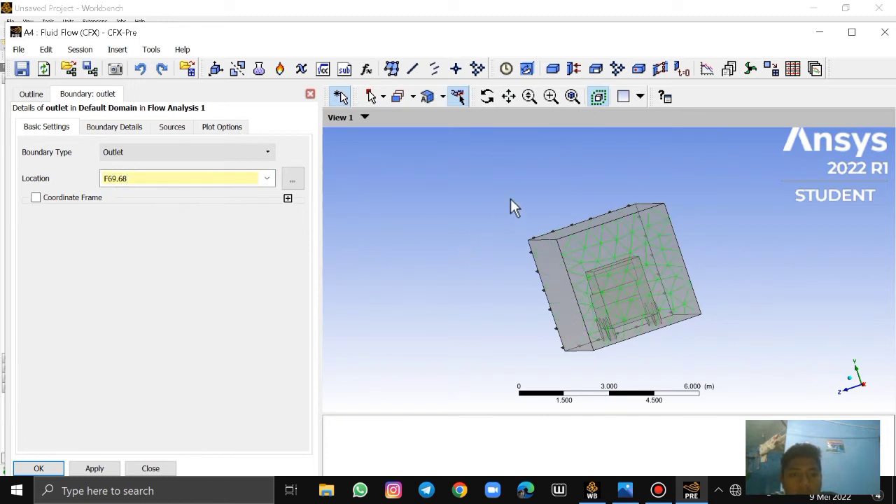
pyautogui.click(487, 96)
pyautogui.moveTo(492, 172); pyautogui.dragTo(522, 187)
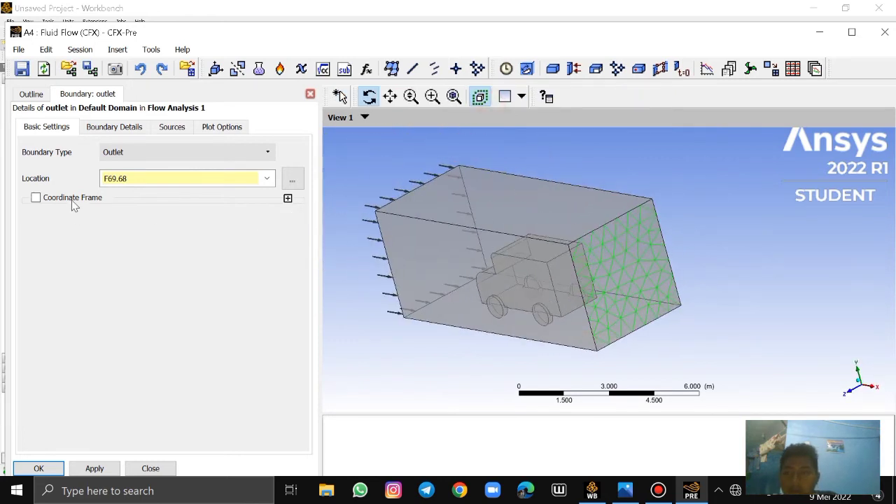
# Set the outlet boundary's Relative Pressure to 0 Pa and accept the boundary
pyautogui.click(108, 132)
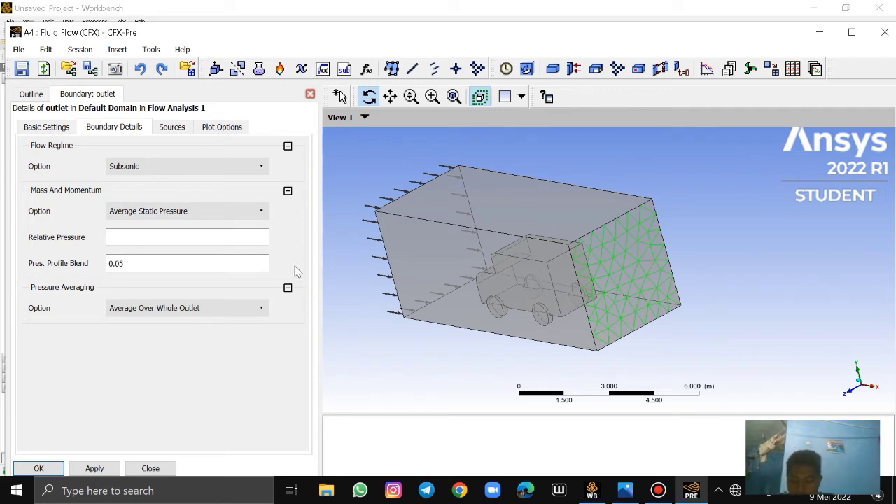
pyautogui.click(233, 241)
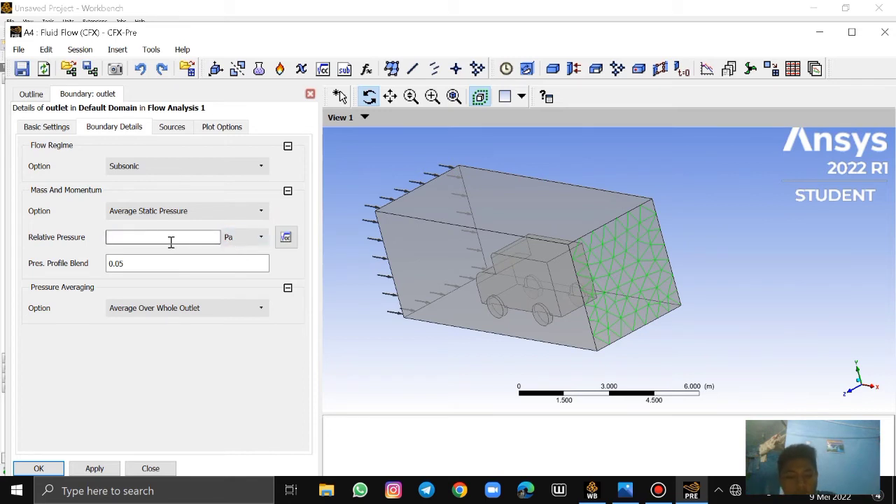
pyautogui.write('0')
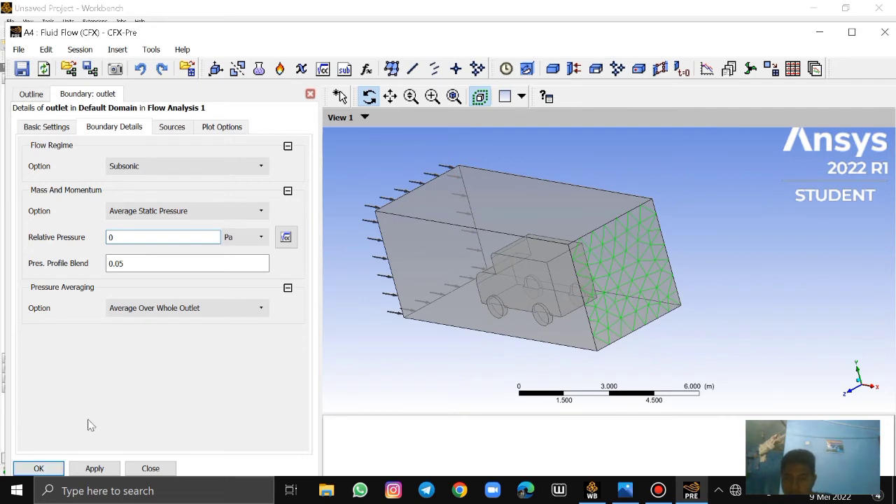
pyautogui.click(39, 469)
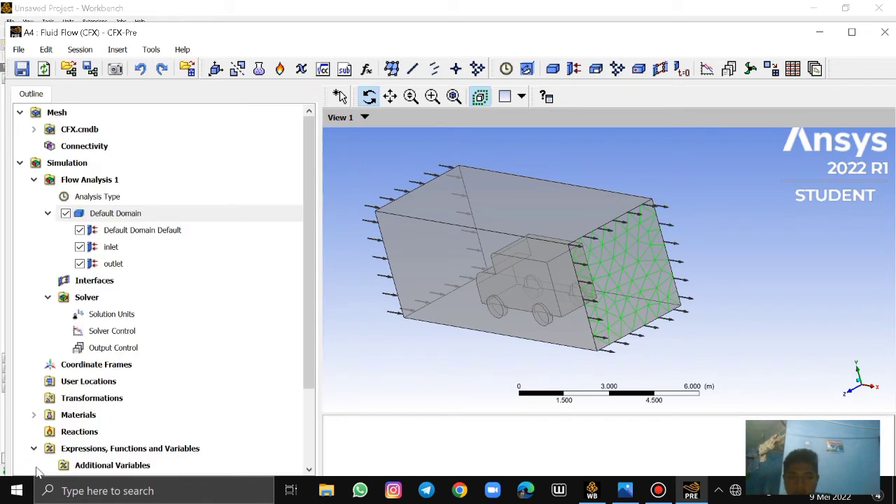
# Insert a boundary named wall in Default Domain
pyautogui.rightClick(138, 218)
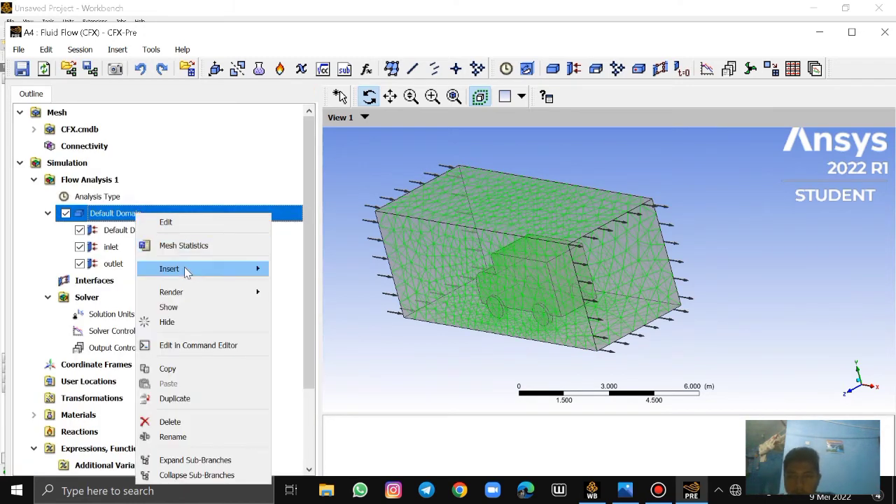
pyautogui.moveTo(194, 272)
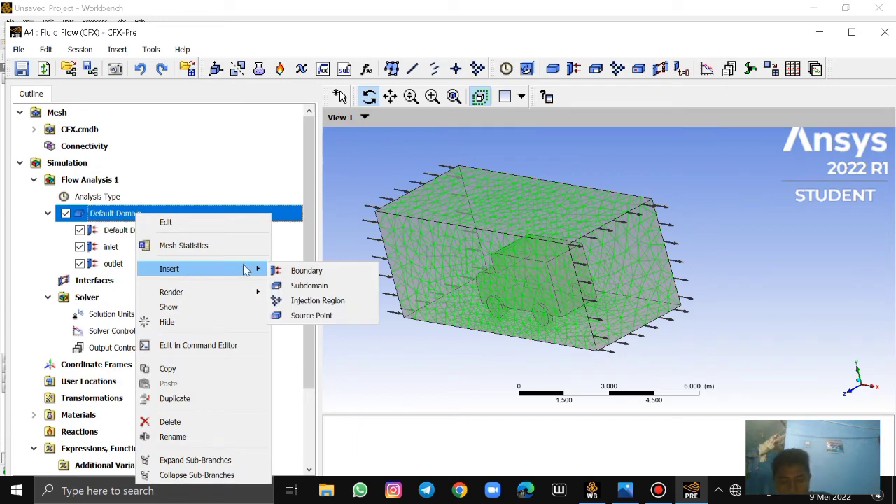
pyautogui.click(305, 272)
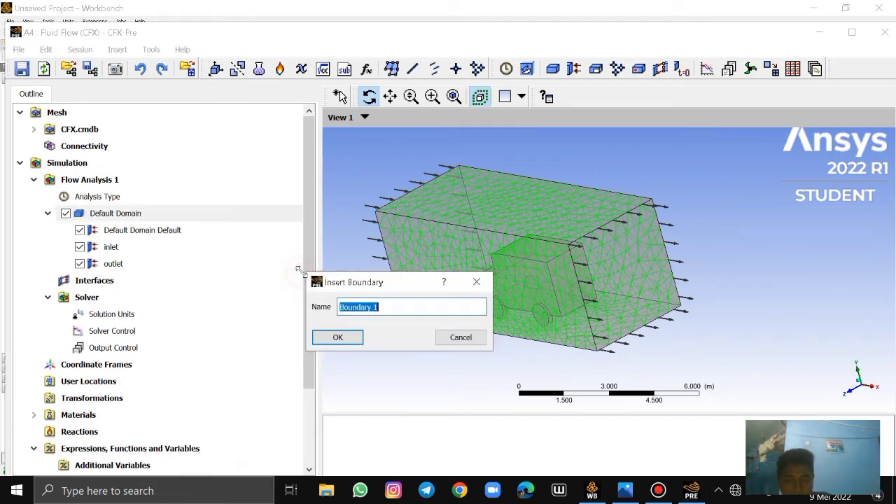
pyautogui.press('BackSpace')
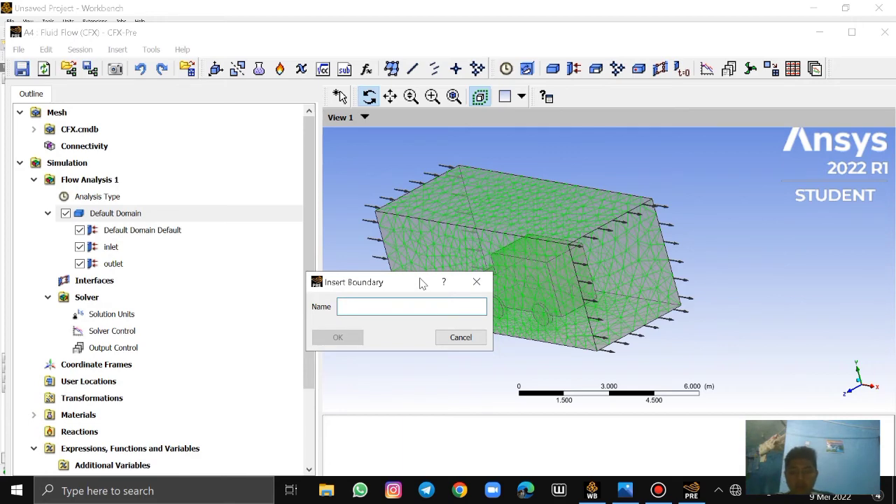
pyautogui.write('wall')
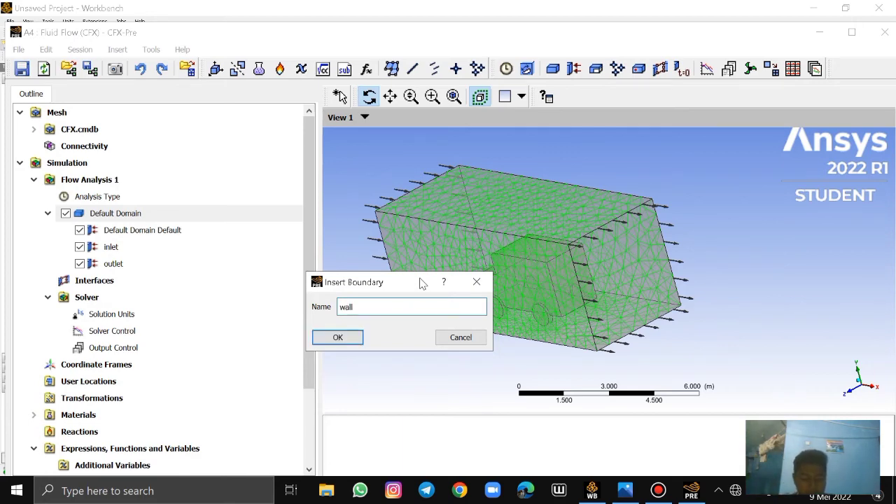
pyautogui.click(339, 338)
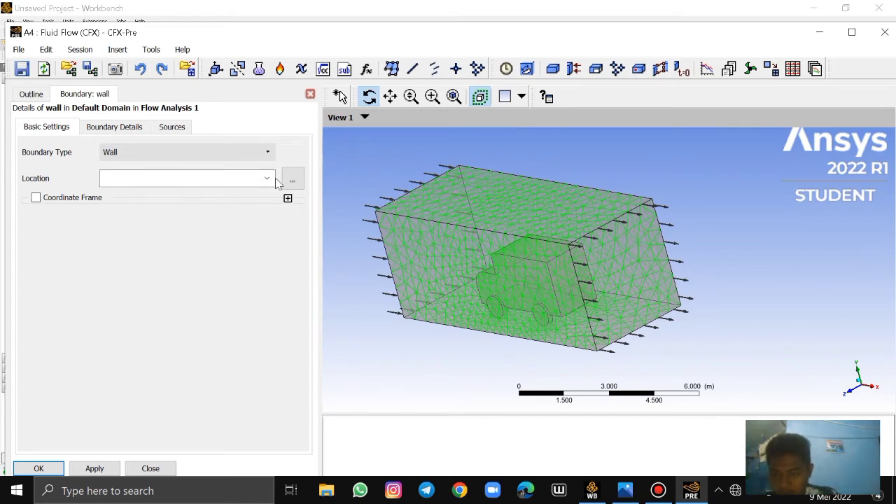
# Set the wall boundary's location to the ground face F73.68 plus truck faces F75.68 through F96.68, and accept the boundary
pyautogui.click(293, 180)
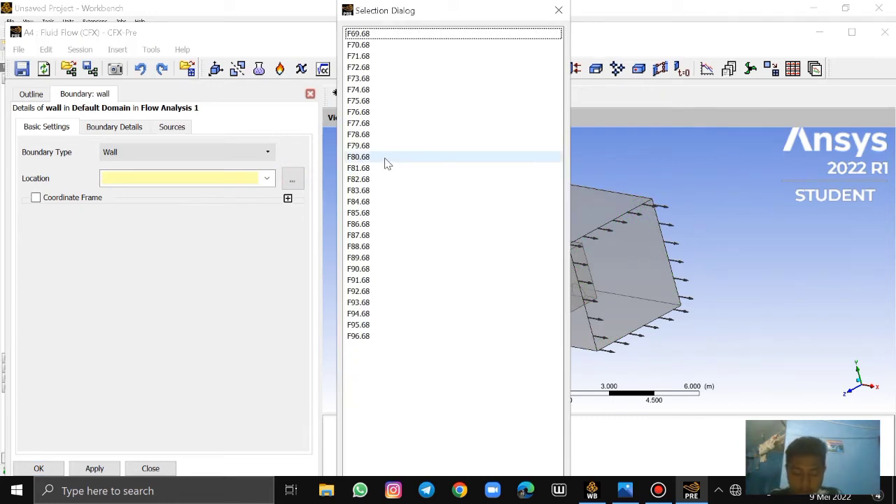
pyautogui.click(369, 78)
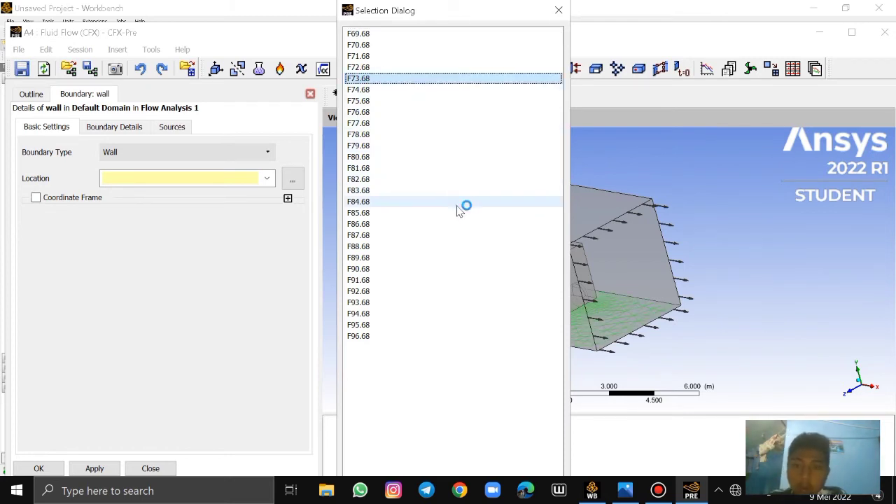
pyautogui.keyDown('ctrl'); pyautogui.click(386, 101); pyautogui.keyUp('ctrl')
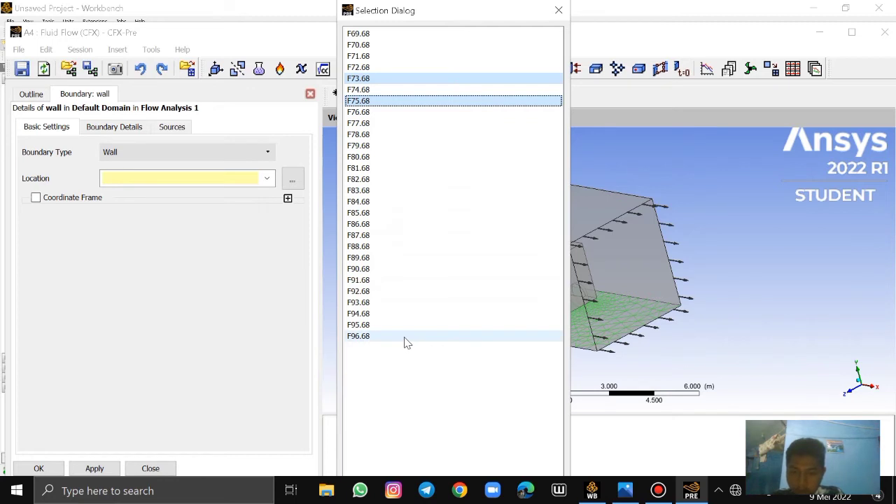
pyautogui.keyDown('ctrl'); pyautogui.moveTo(406, 336); pyautogui.dragTo(382, 101); pyautogui.keyUp('ctrl')
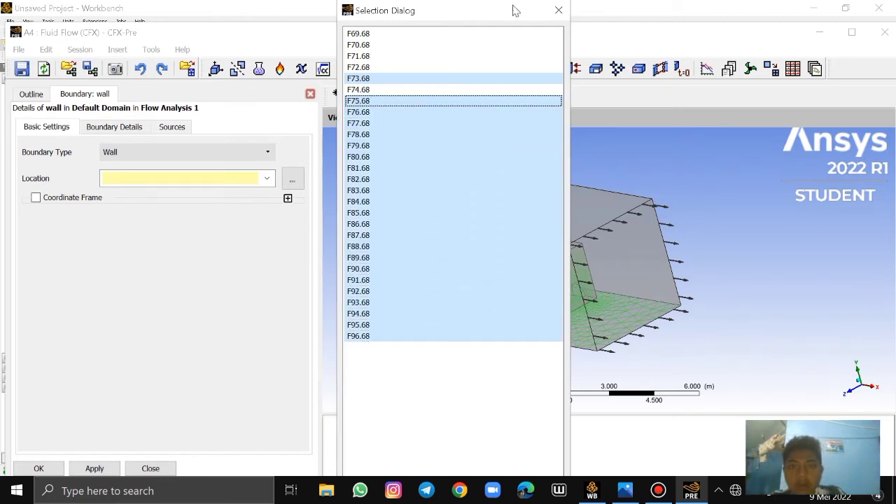
pyautogui.moveTo(487, 3); pyautogui.dragTo(495, 46)
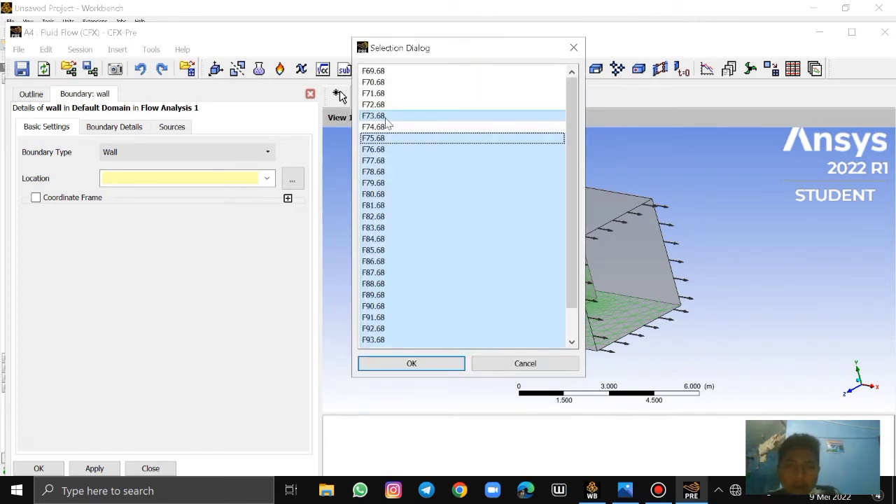
pyautogui.keyDown('ctrl'); pyautogui.click(409, 129); pyautogui.keyUp('ctrl')
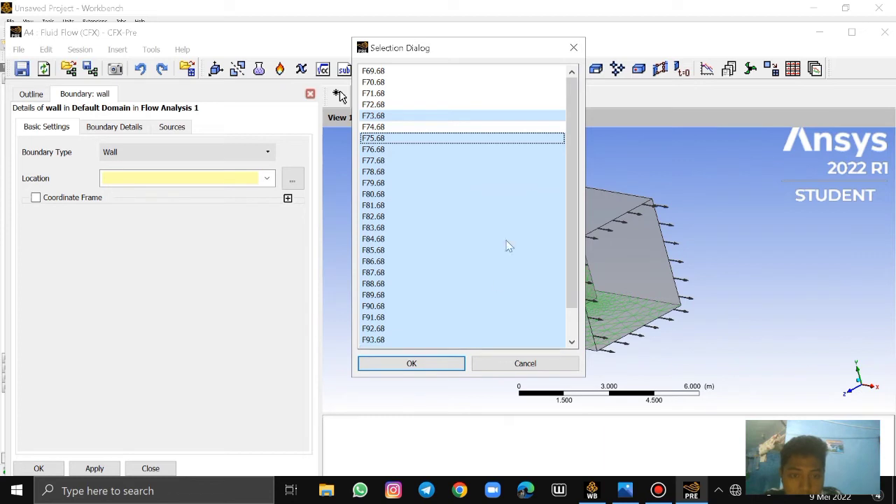
pyautogui.moveTo(520, 38); pyautogui.dragTo(520, 1)
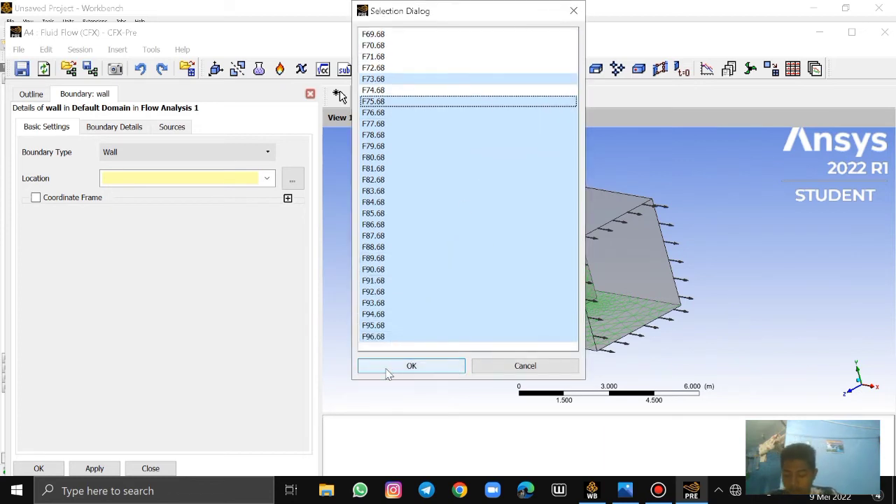
pyautogui.click(411, 366)
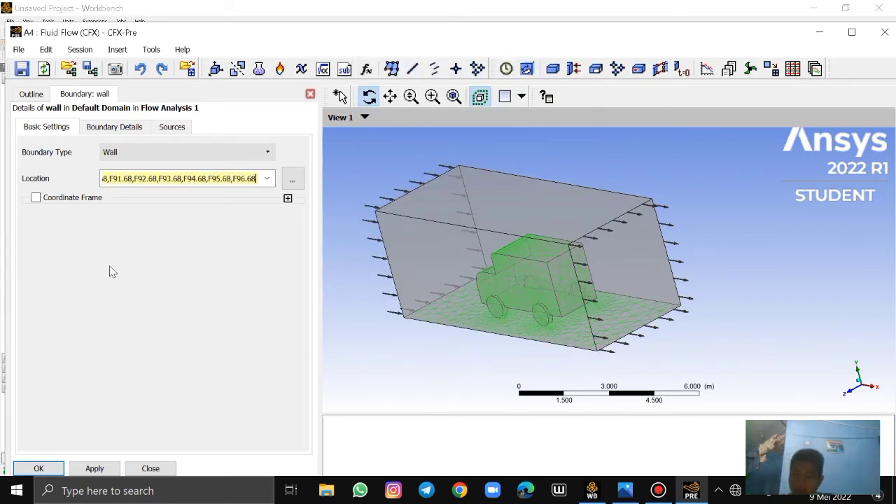
pyautogui.click(108, 128)
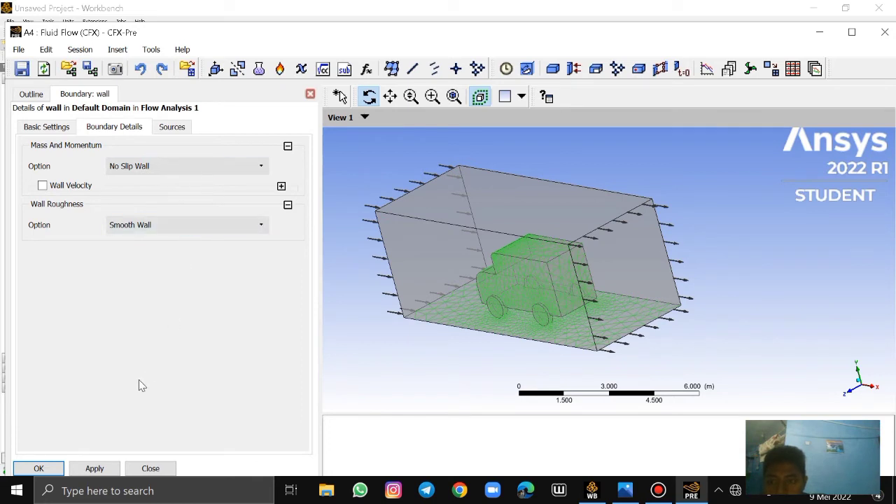
pyautogui.click(49, 469)
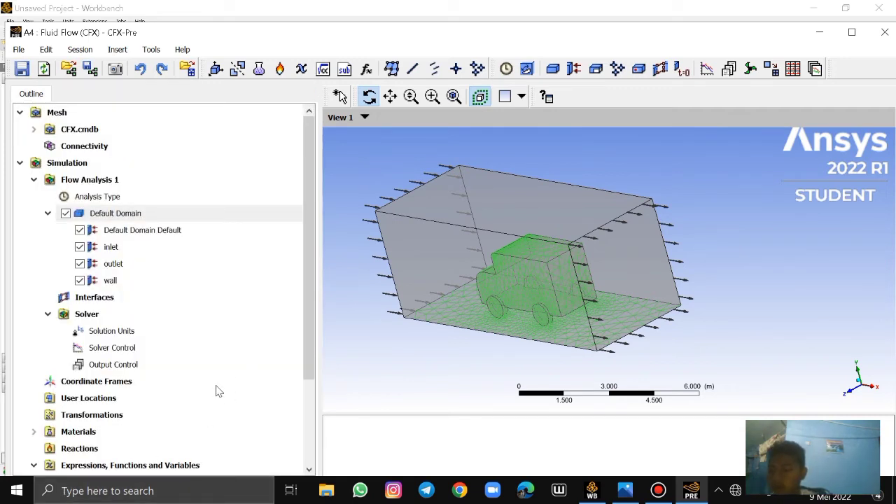
# Insert a boundary named opening in Default Domain
pyautogui.rightClick(136, 217)
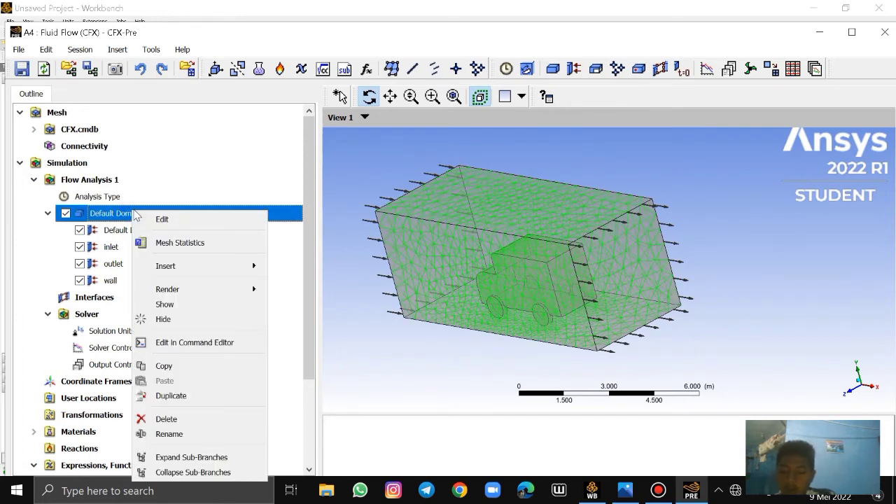
pyautogui.click(196, 265)
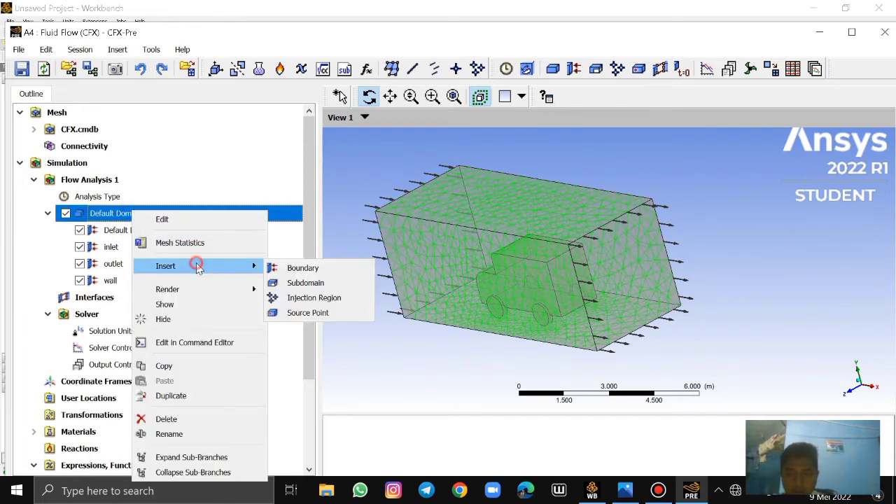
pyautogui.click(299, 268)
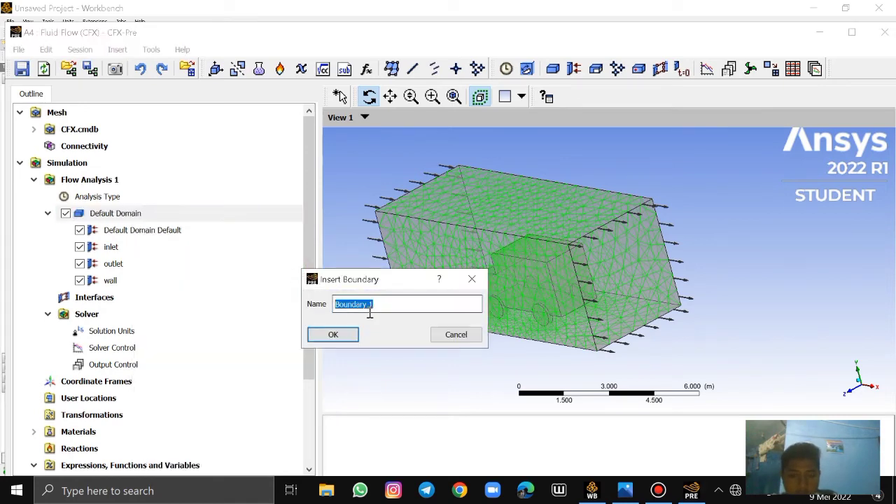
pyautogui.press('BackSpace')
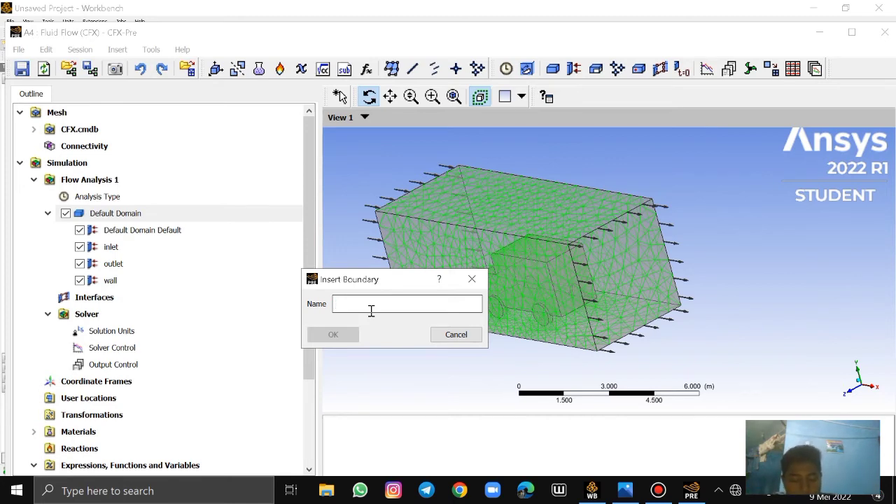
pyautogui.write('opening')
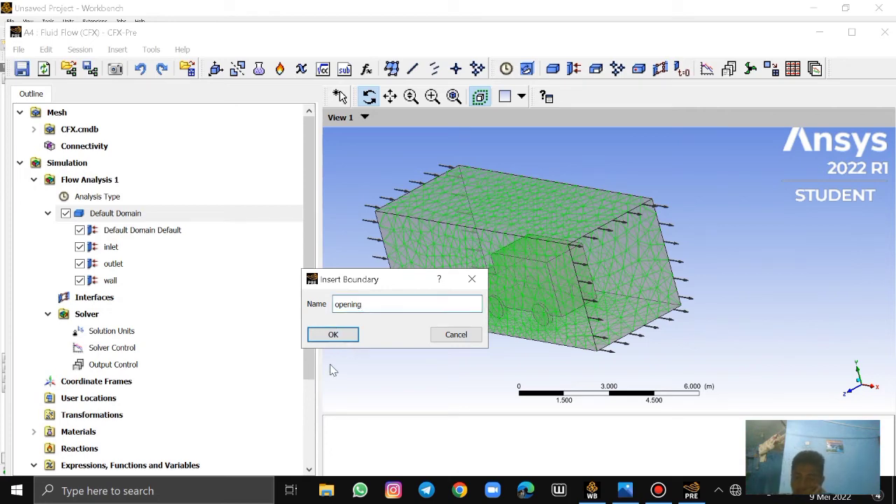
pyautogui.click(341, 336)
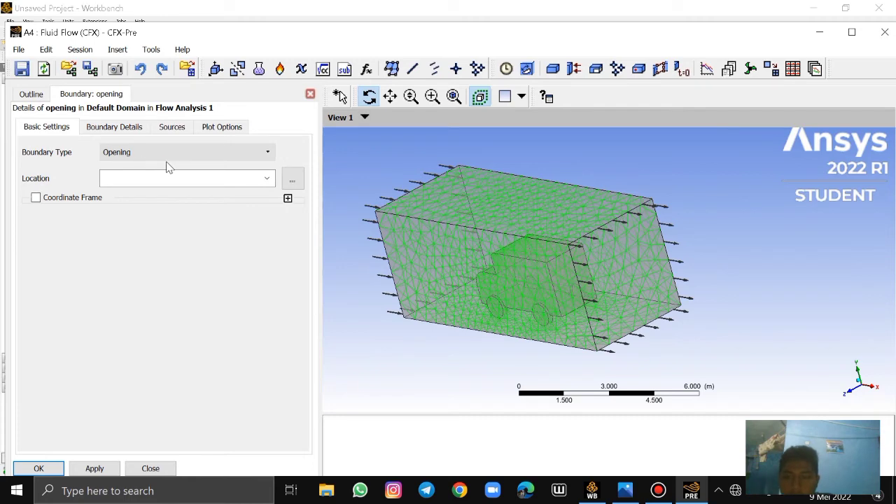
# Set the opening boundary's location to the enclosure's top and side faces F70.68, F71.68 and F74.68
pyautogui.click(296, 178)
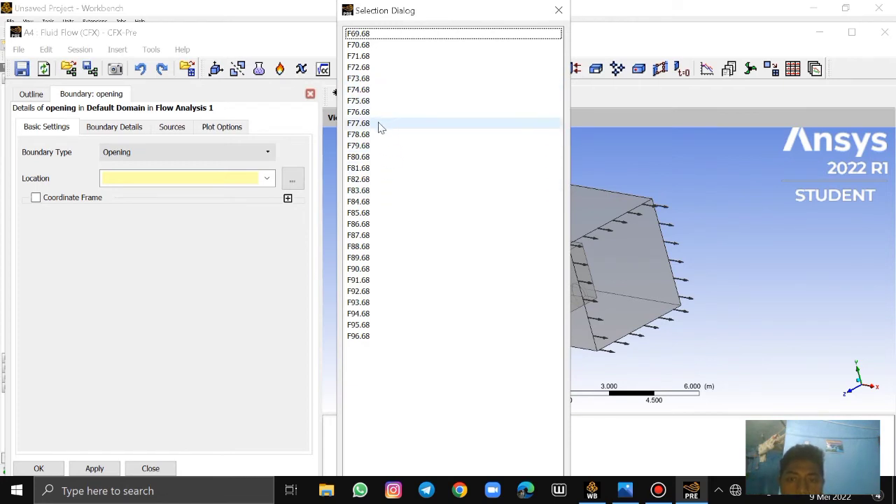
pyautogui.click(370, 45)
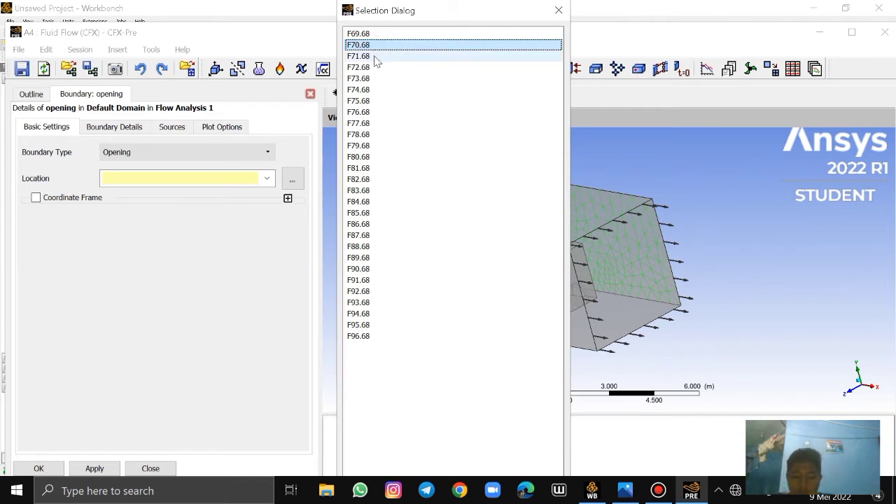
pyautogui.keyDown('ctrl'); pyautogui.click(374, 57); pyautogui.keyUp('ctrl')
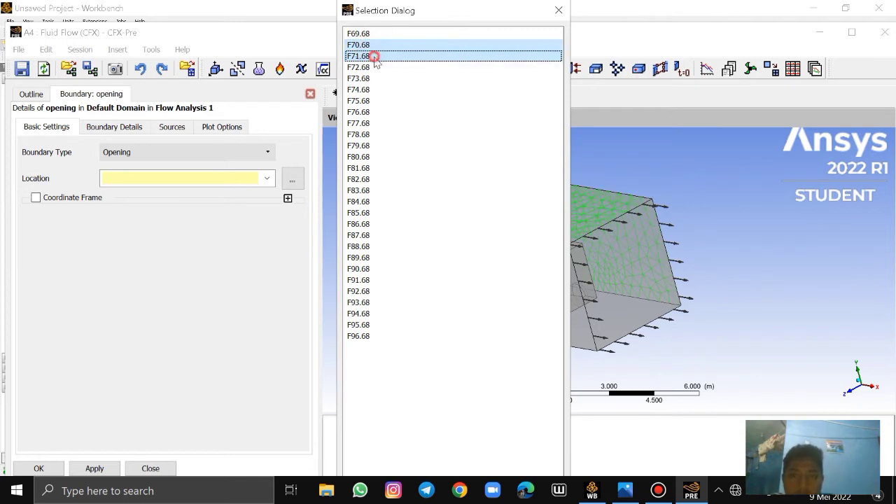
pyautogui.keyDown('ctrl'); pyautogui.click(391, 90); pyautogui.keyUp('ctrl')
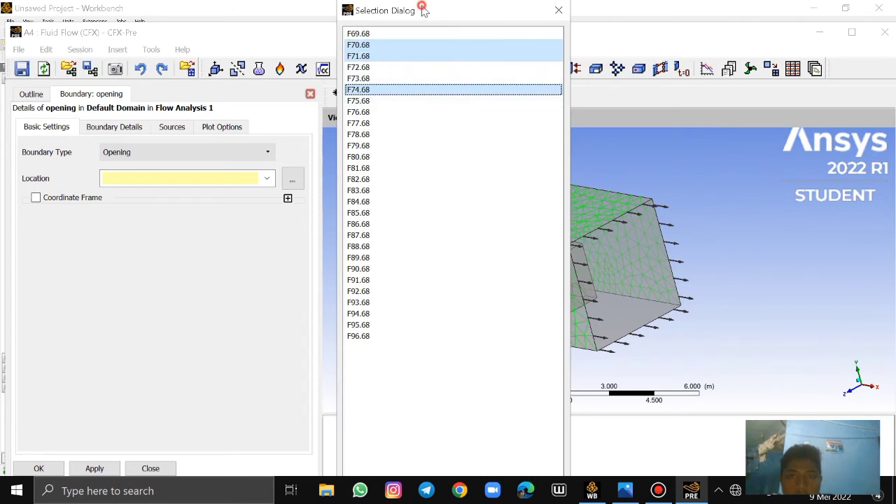
pyautogui.moveTo(424, 10); pyautogui.dragTo(294, 80)
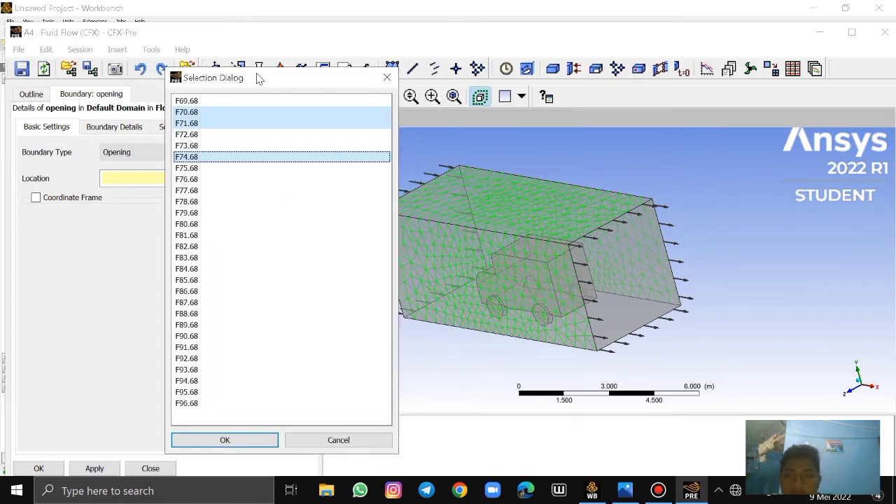
pyautogui.moveTo(259, 78); pyautogui.dragTo(296, 60)
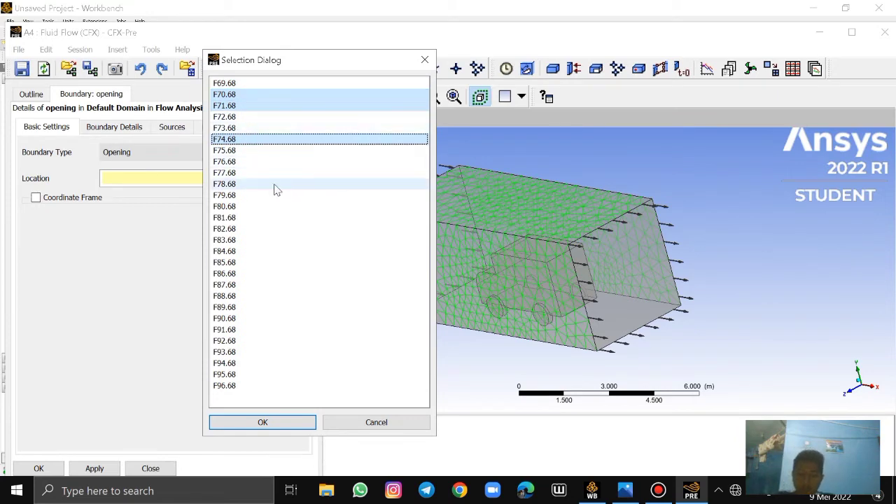
pyautogui.click(273, 422)
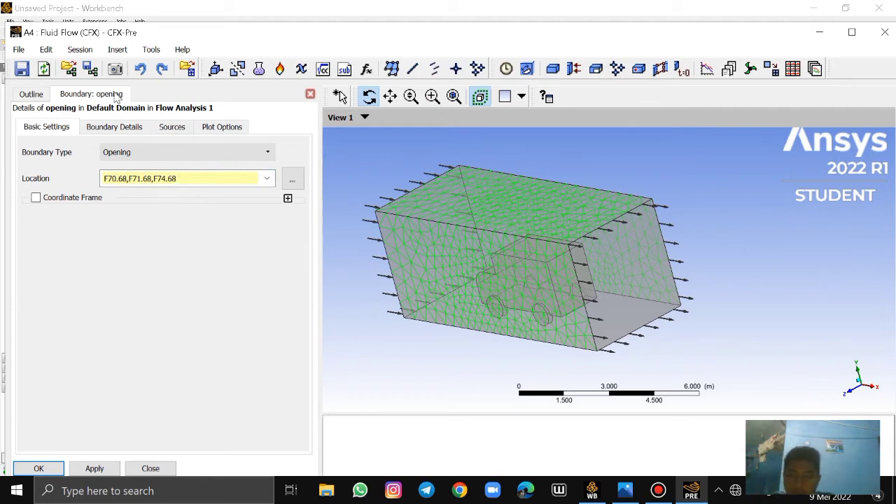
# Set the opening boundary's Relative Pressure to 0 Pa and accept the boundary
pyautogui.click(130, 127)
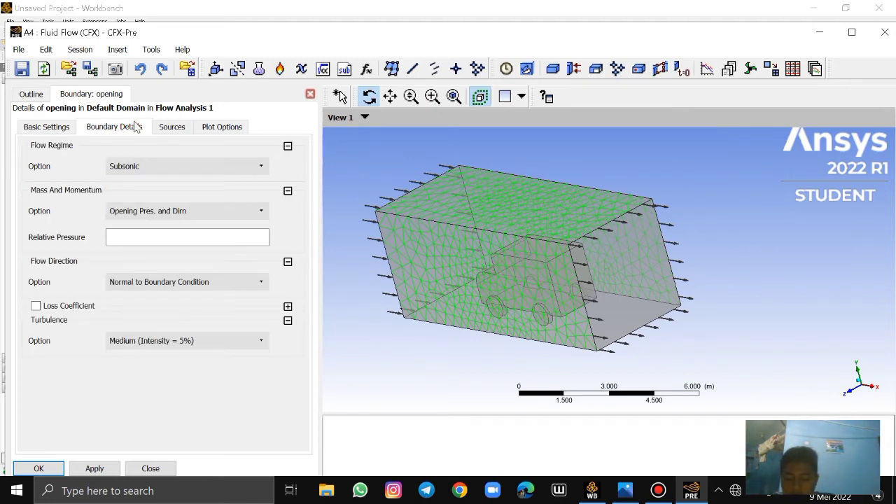
pyautogui.click(156, 240)
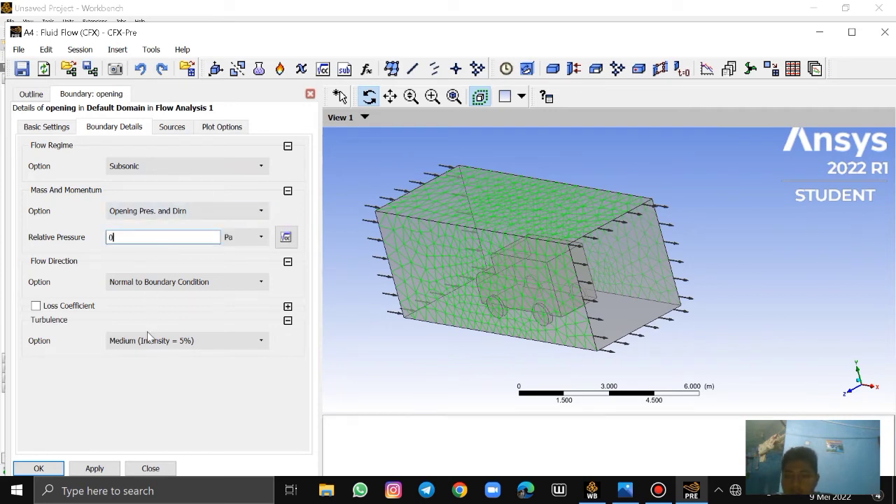
pyautogui.click(38, 469)
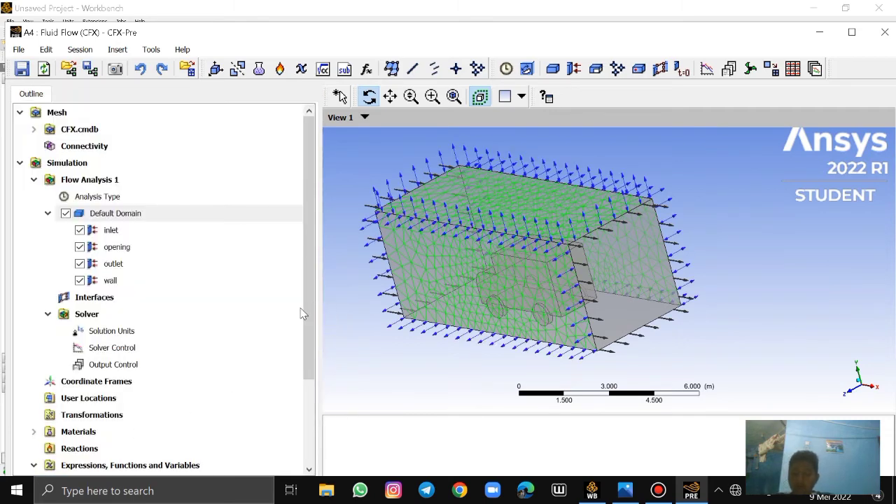
# Close CFX-Pre and return to the Workbench project schematic
pyautogui.click(19, 50)
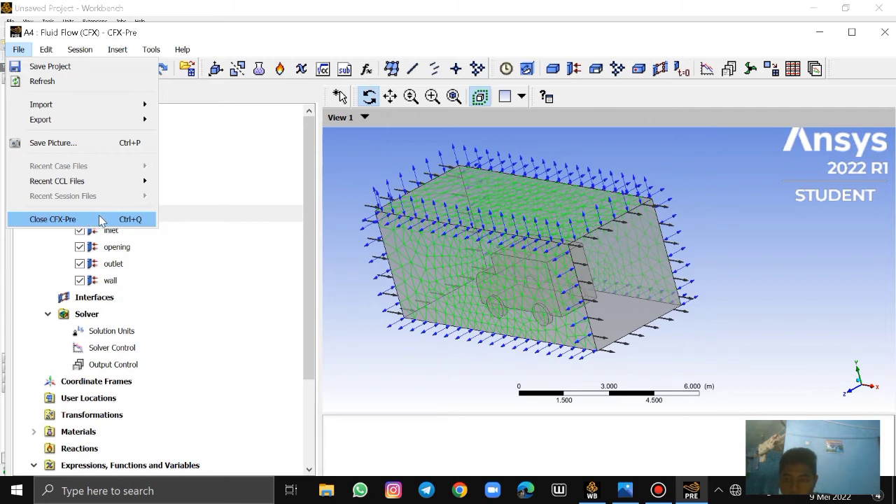
pyautogui.click(314, 276)
pyautogui.moveTo(314, 277); pyautogui.dragTo(325, 227)
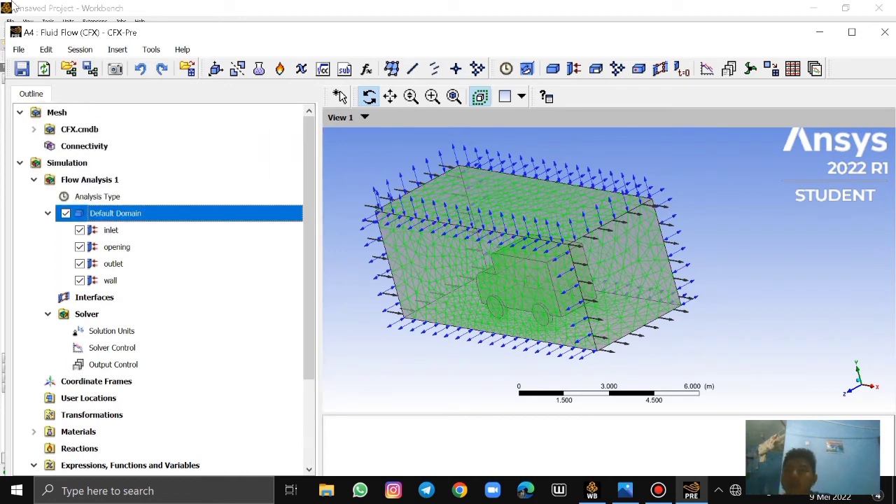
pyautogui.click(21, 51)
pyautogui.moveTo(46, 49)
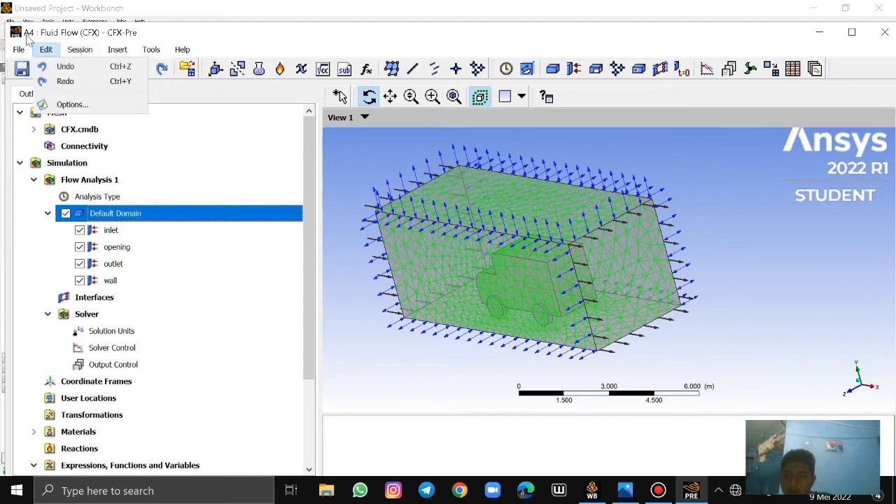
pyautogui.click(66, 219)
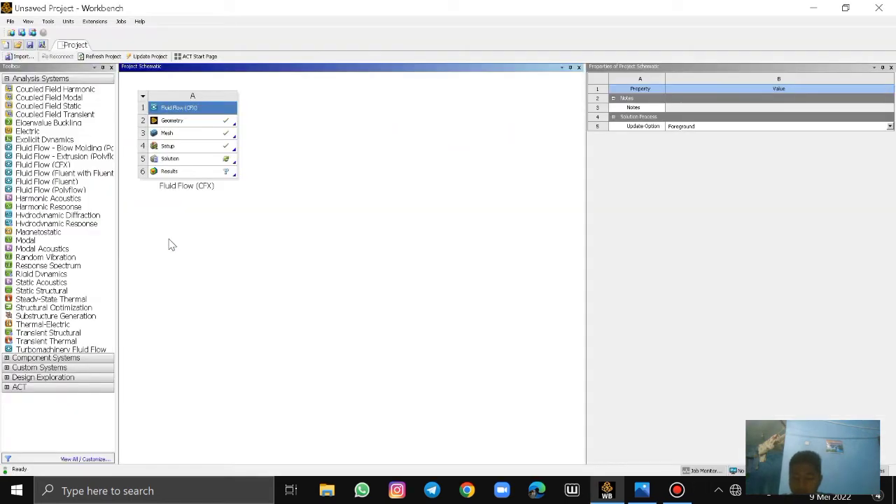
# Open the Solution cell in CFX-Solver Manager and run the solver in Serial mode with Direct Start until the run ends
pyautogui.doubleClick(206, 160)
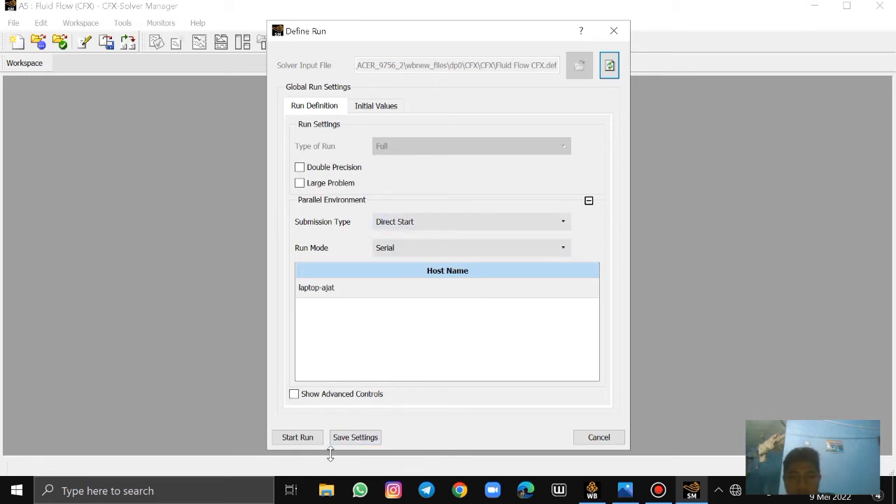
pyautogui.click(301, 441)
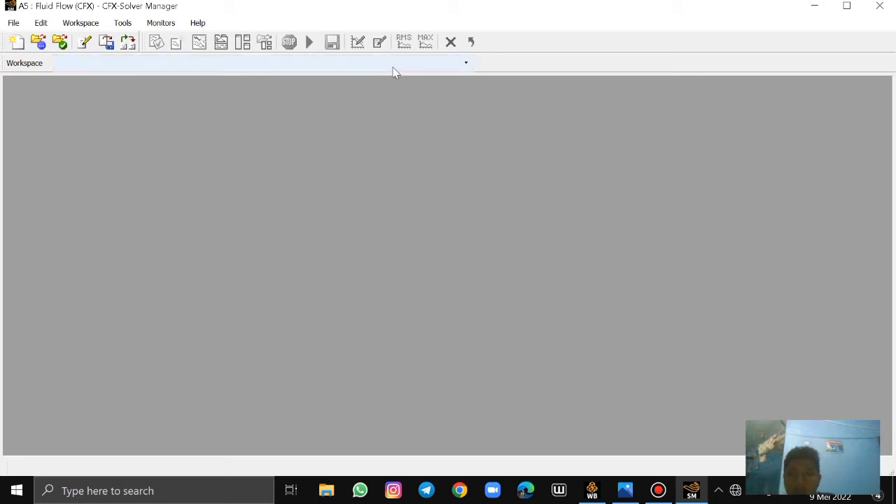
pyautogui.click(691, 494)
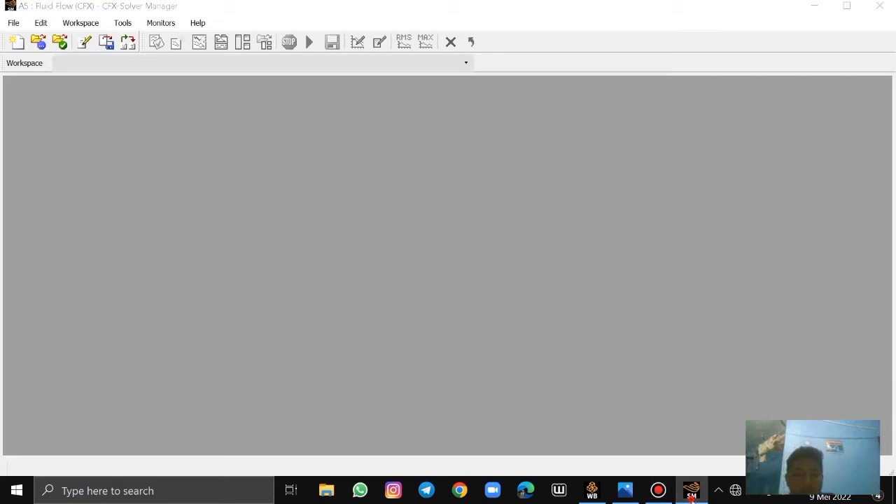
pyautogui.click(692, 496)
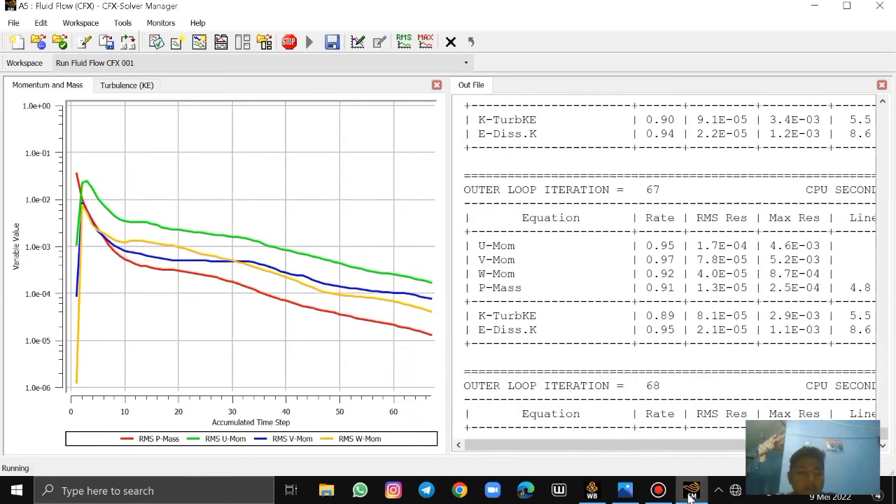
pyautogui.moveTo(691, 494)
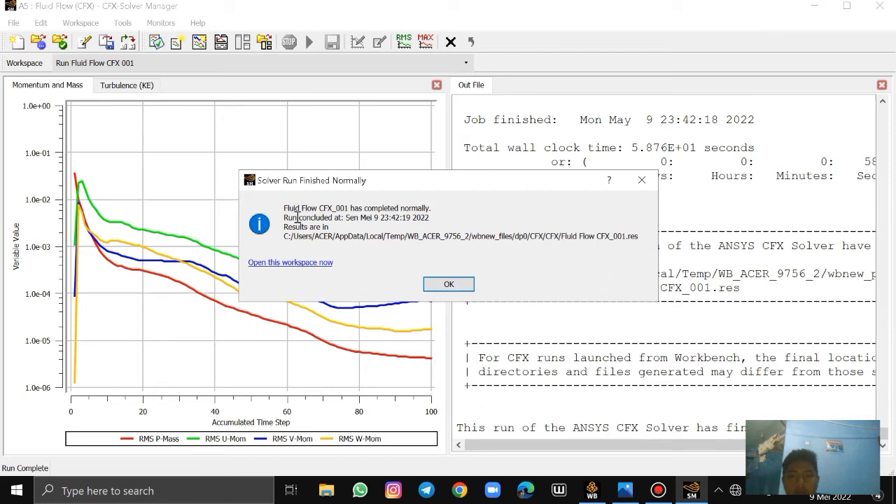
# Dismiss the solver run notice and close CFX-Solver Manager
pyautogui.click(449, 284)
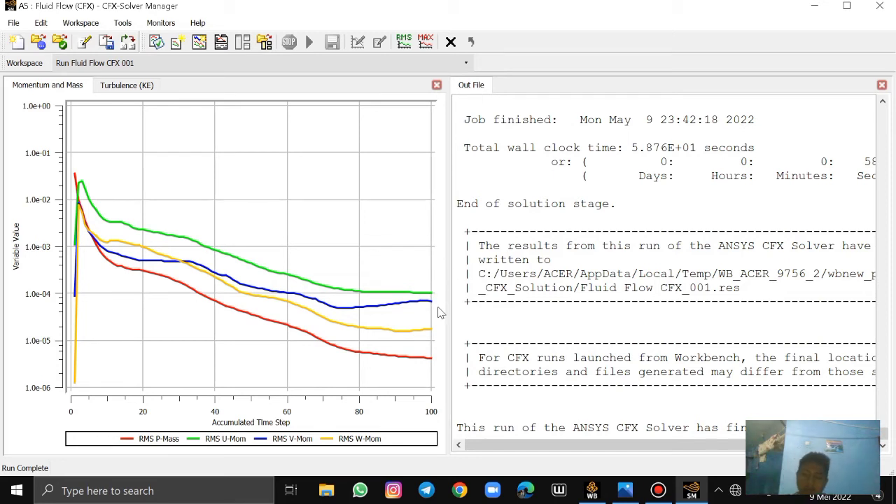
pyautogui.click(14, 22)
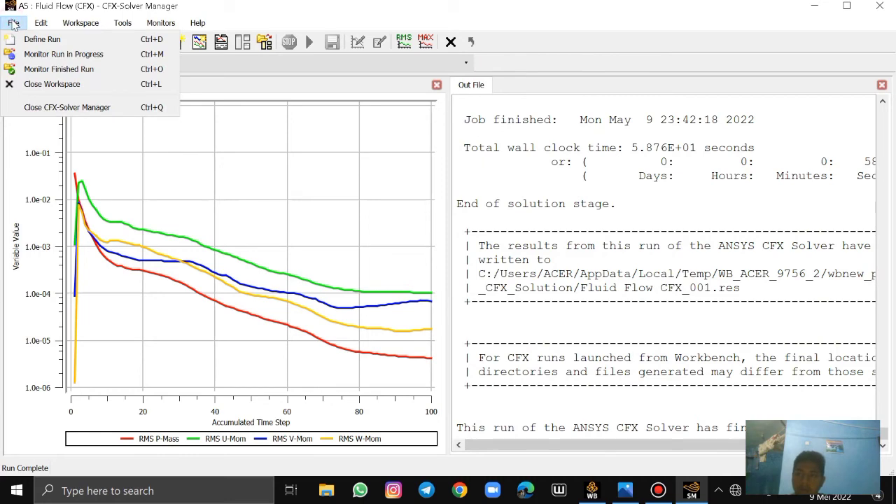
pyautogui.click(100, 112)
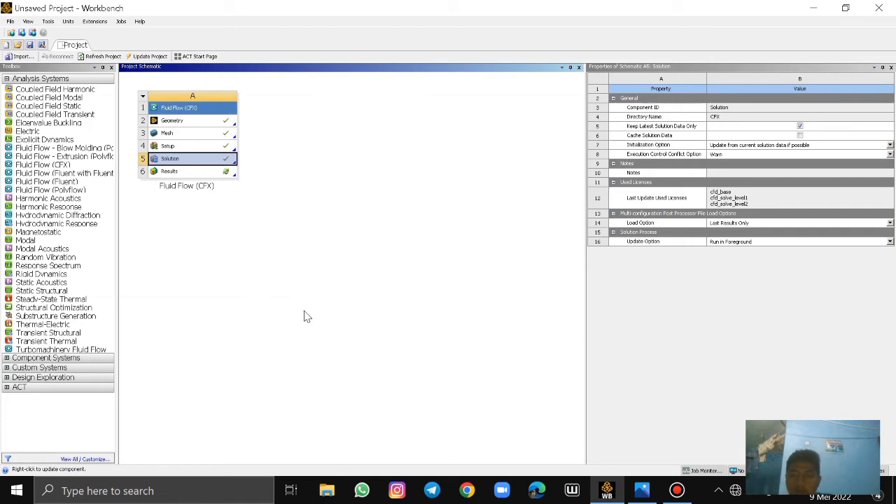
# Open the Results cell in CFD-Post and insert a vector plot named Vector 1, enlarging its details area
pyautogui.doubleClick(207, 174)
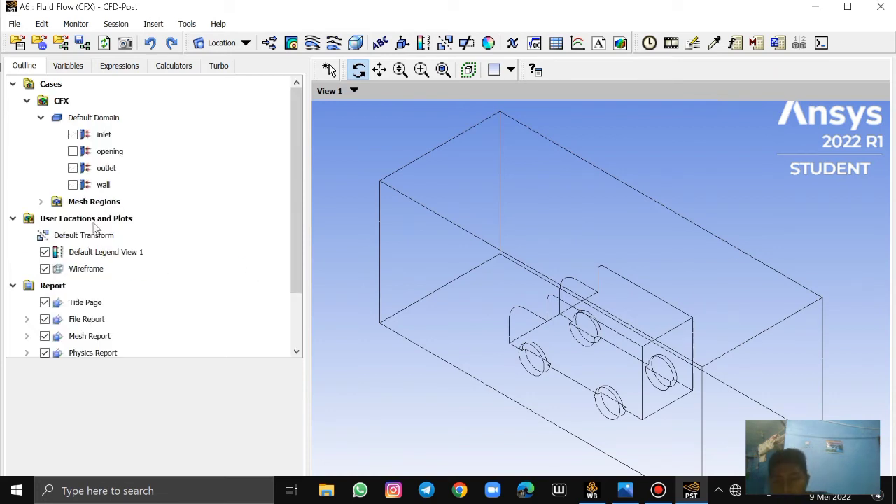
pyautogui.click(103, 221)
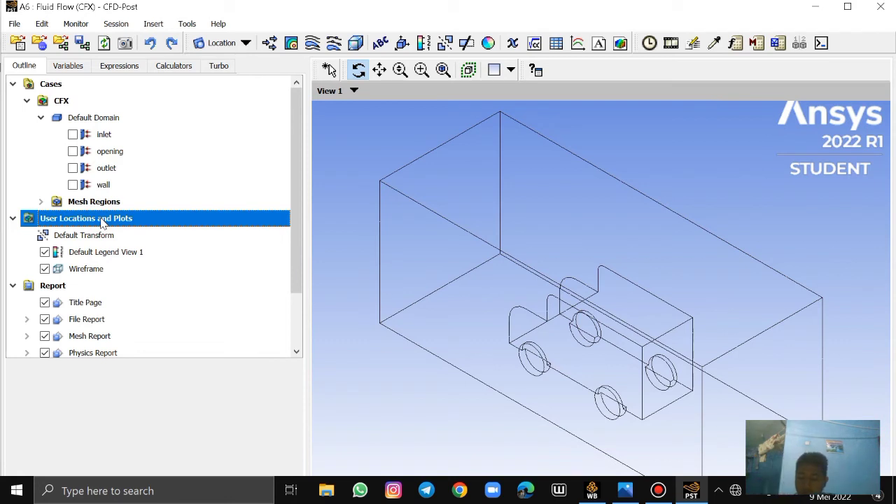
pyautogui.rightClick(103, 221)
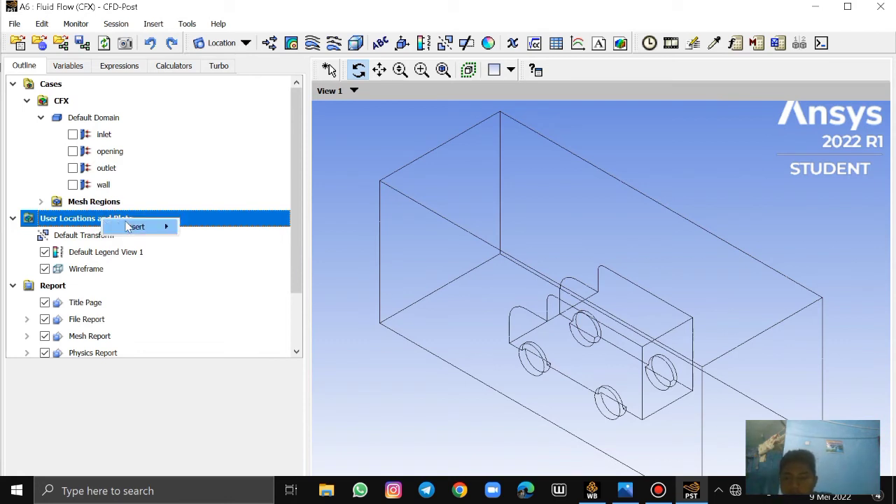
pyautogui.moveTo(128, 227)
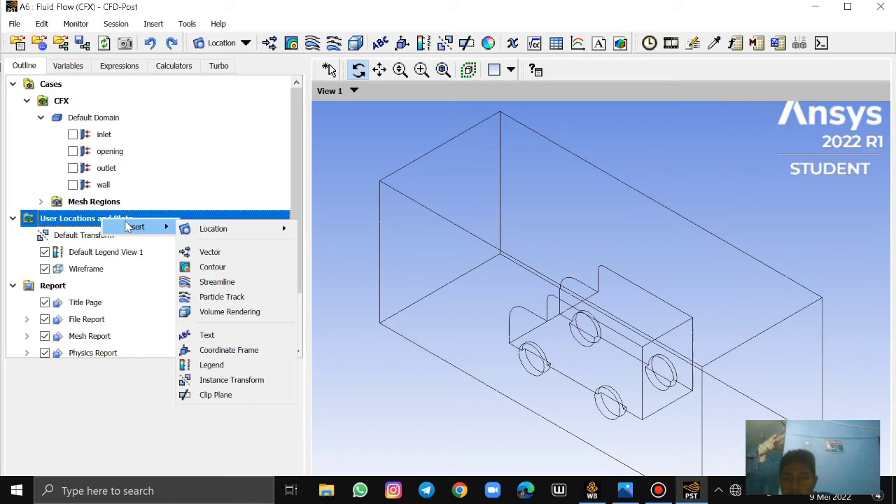
pyautogui.click(210, 252)
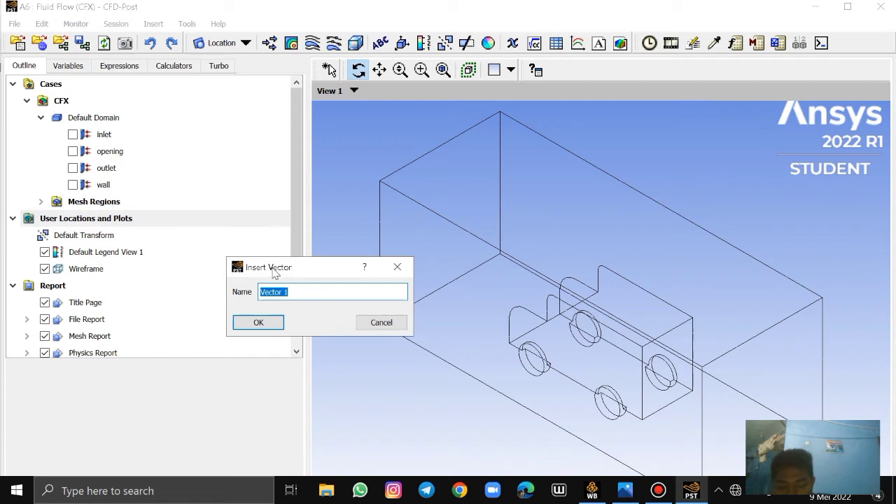
pyautogui.click(275, 325)
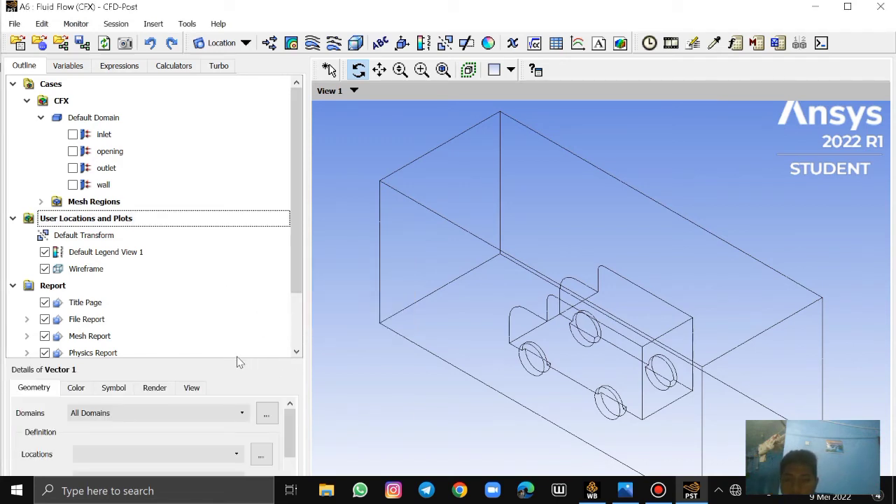
pyautogui.moveTo(234, 357); pyautogui.dragTo(256, 166)
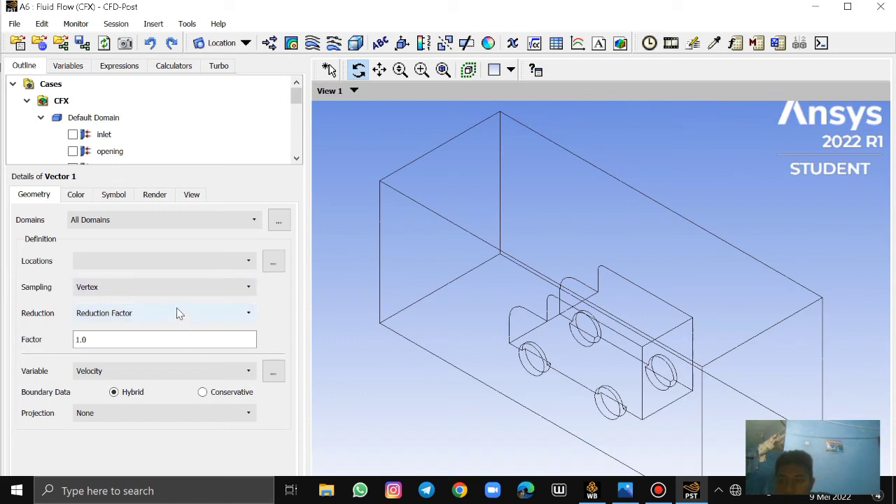
# Set the location of Vector 1 to Default Domain, fit the maximised window so the full details show, and apply the velocity vector plot
pyautogui.click(247, 261)
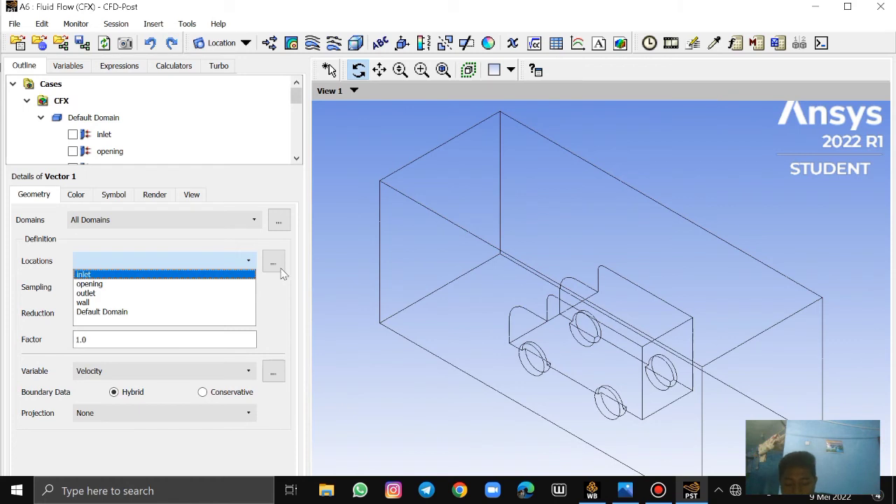
pyautogui.click(108, 313)
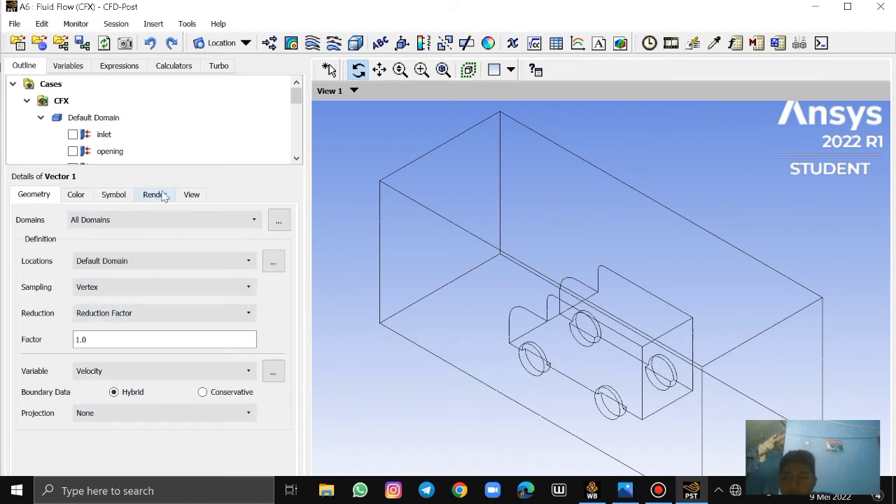
pyautogui.moveTo(157, 165); pyautogui.dragTo(157, 126)
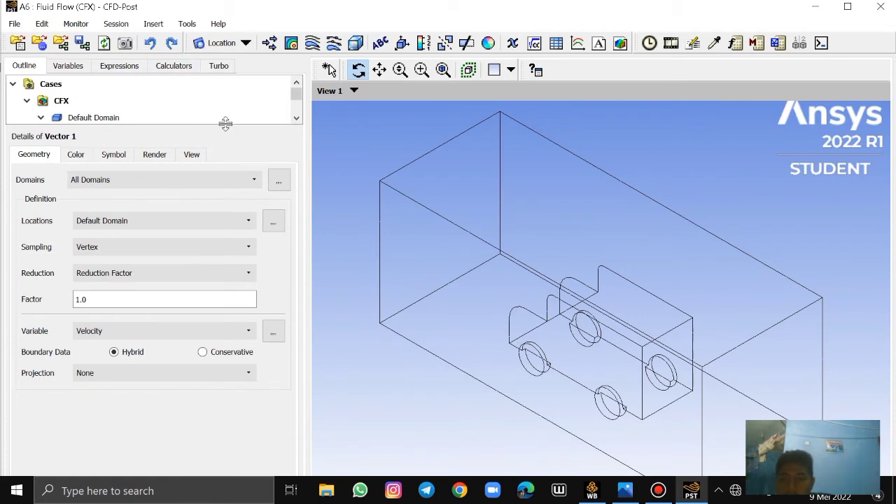
pyautogui.moveTo(226, 124); pyautogui.dragTo(236, 323)
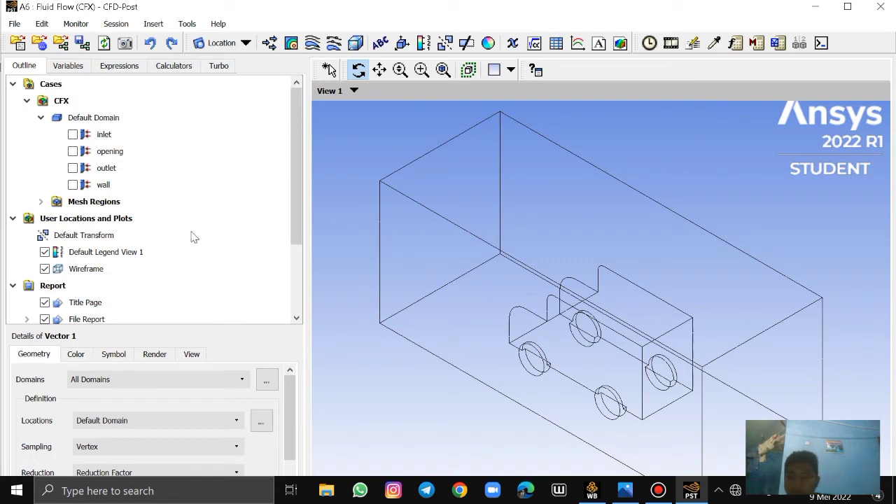
pyautogui.scroll(-3, 290, 382)
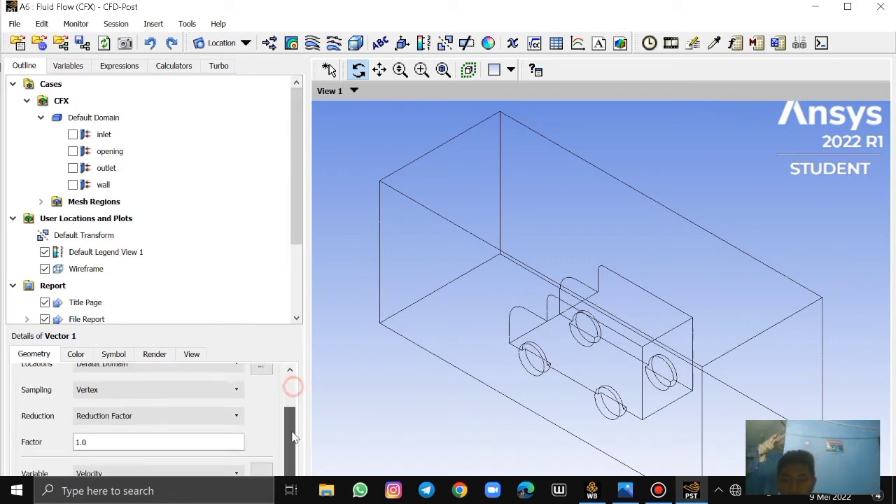
pyautogui.moveTo(203, 328); pyautogui.dragTo(208, 84)
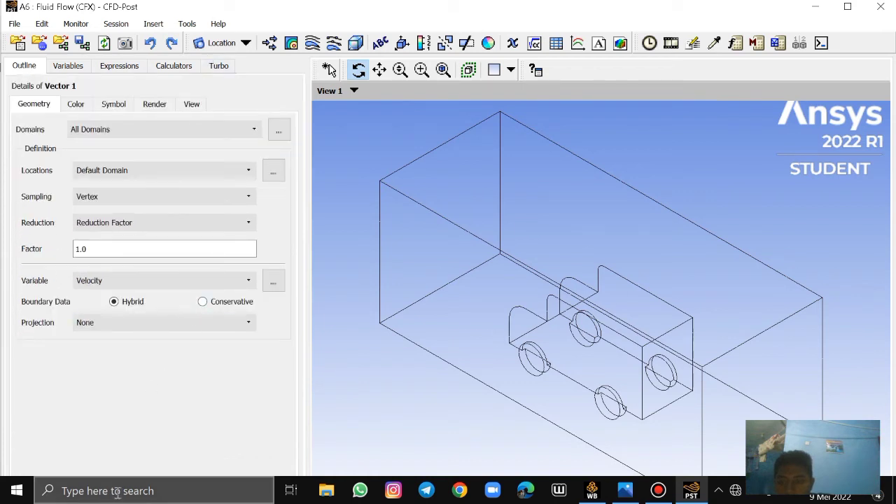
pyautogui.click(847, 8)
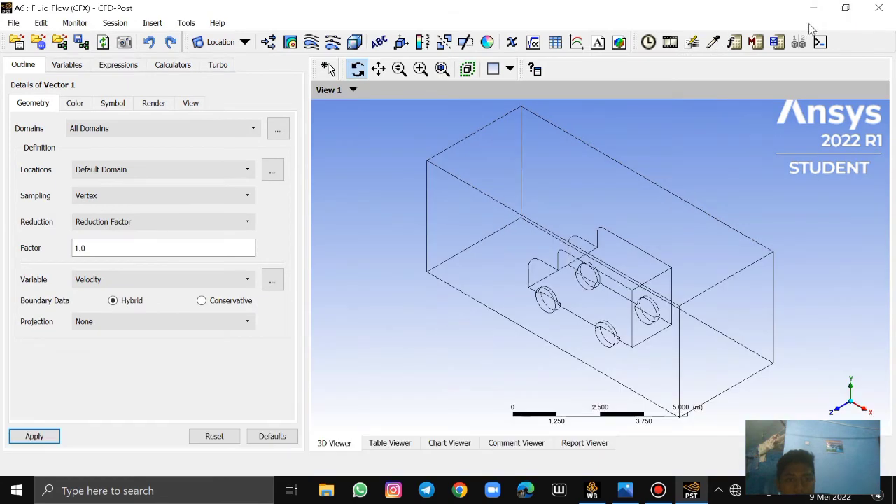
pyautogui.moveTo(785, 12); pyautogui.dragTo(763, 37)
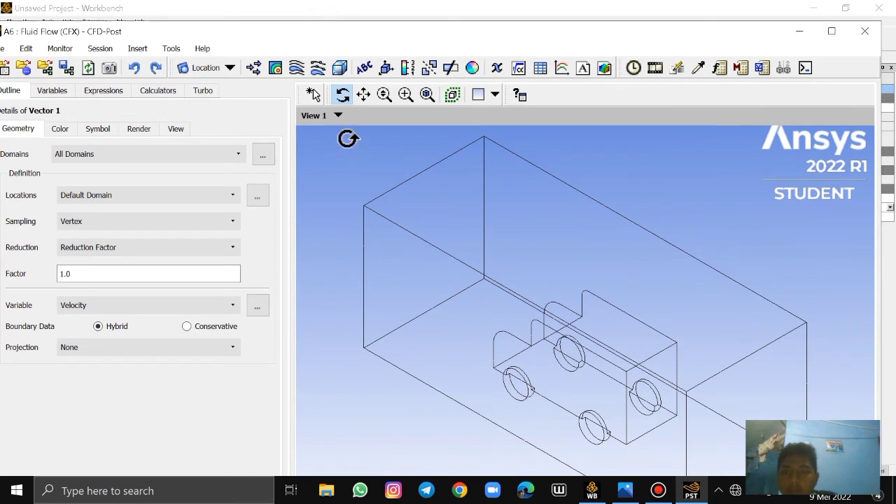
pyautogui.moveTo(356, 32); pyautogui.dragTo(395, 18)
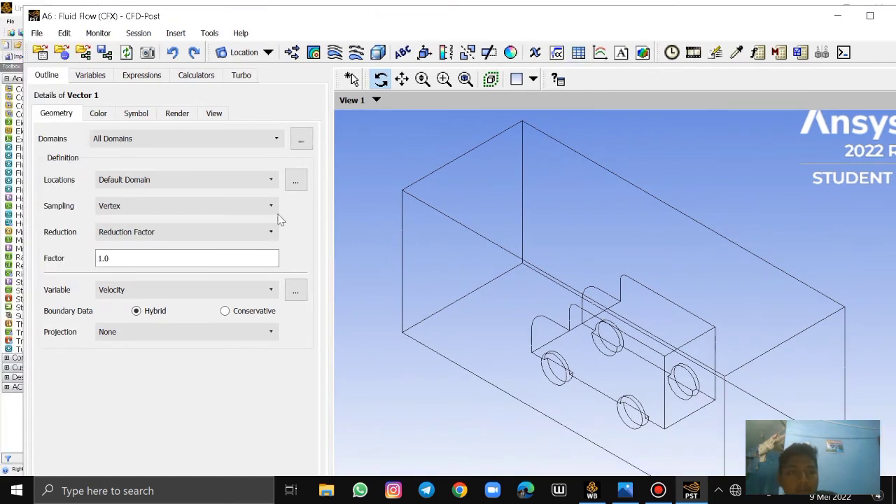
pyautogui.doubleClick(383, 9)
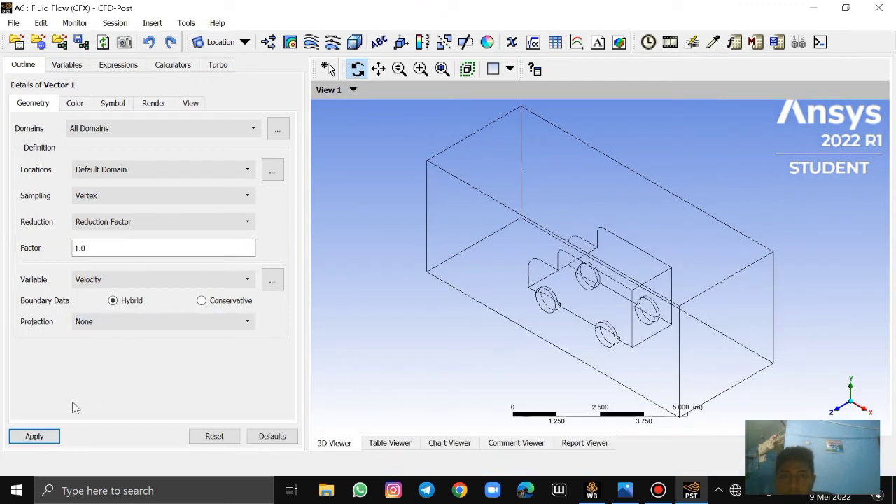
pyautogui.click(46, 437)
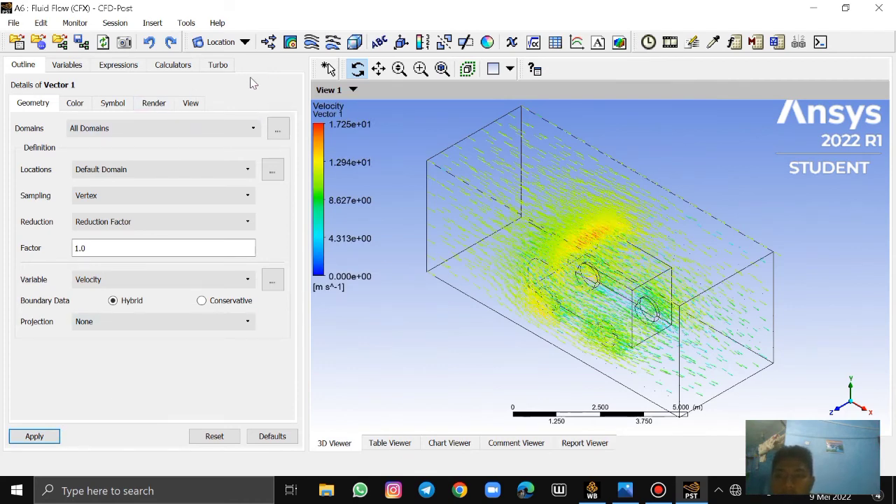
# Insert a contour plot named Contour 1 under User Locations and Plots
pyautogui.moveTo(245, 76); pyautogui.dragTo(235, 179)
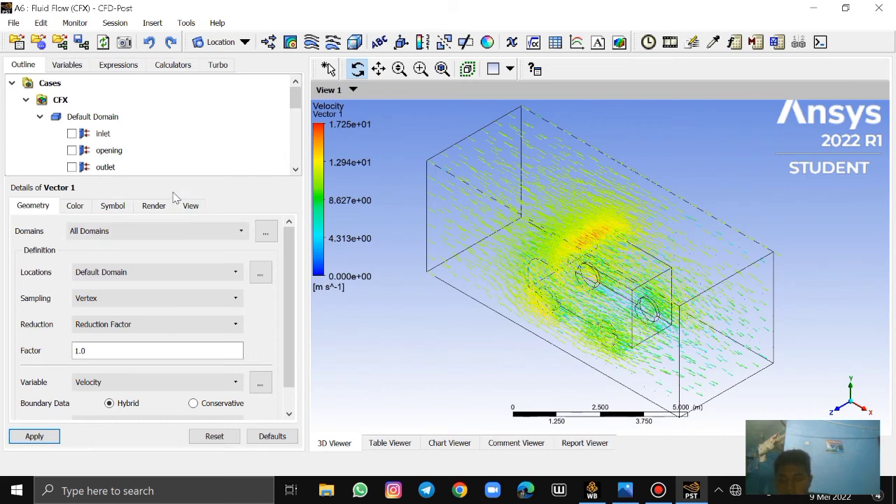
pyautogui.moveTo(158, 177); pyautogui.dragTo(140, 289)
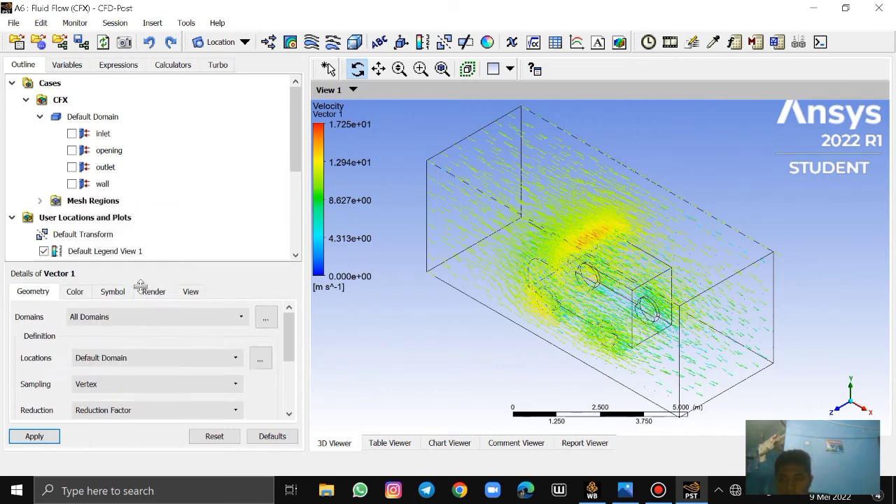
pyautogui.click(119, 219)
pyautogui.rightClick(144, 218)
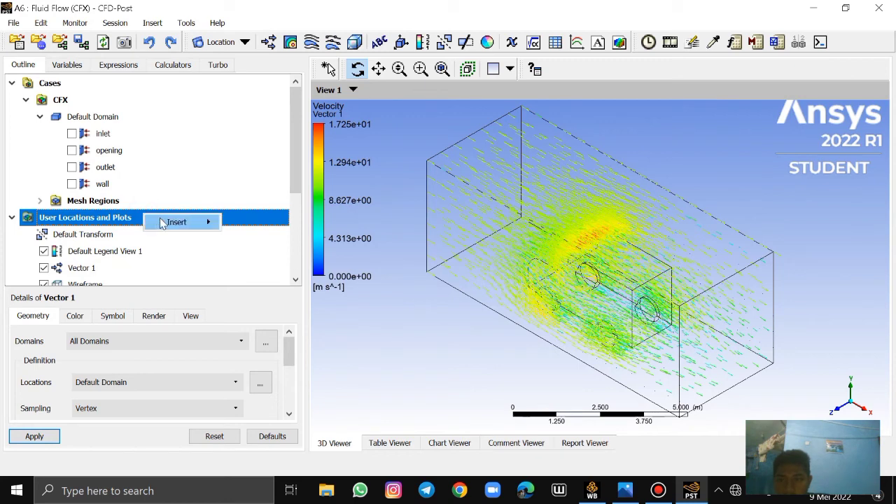
pyautogui.moveTo(162, 223)
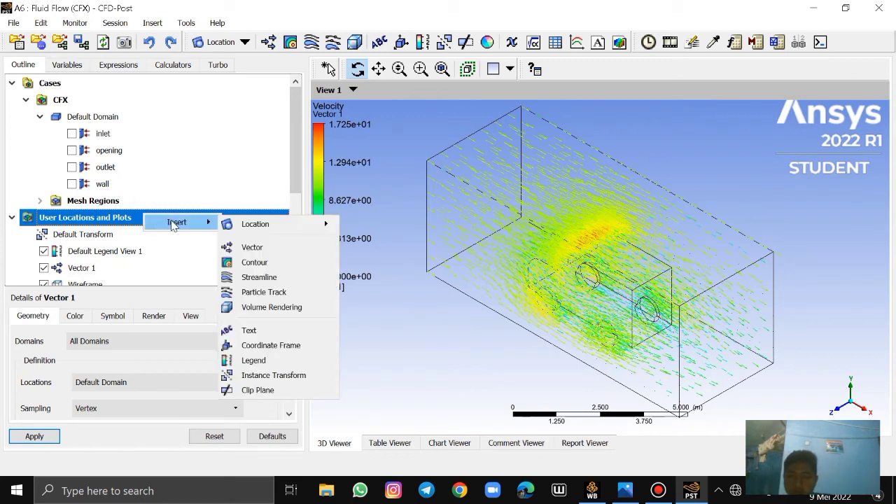
pyautogui.click(266, 269)
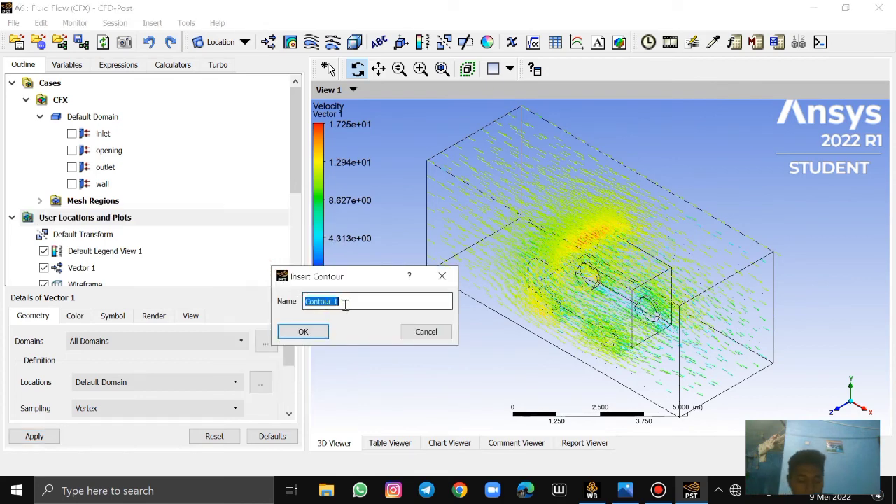
pyautogui.click(320, 330)
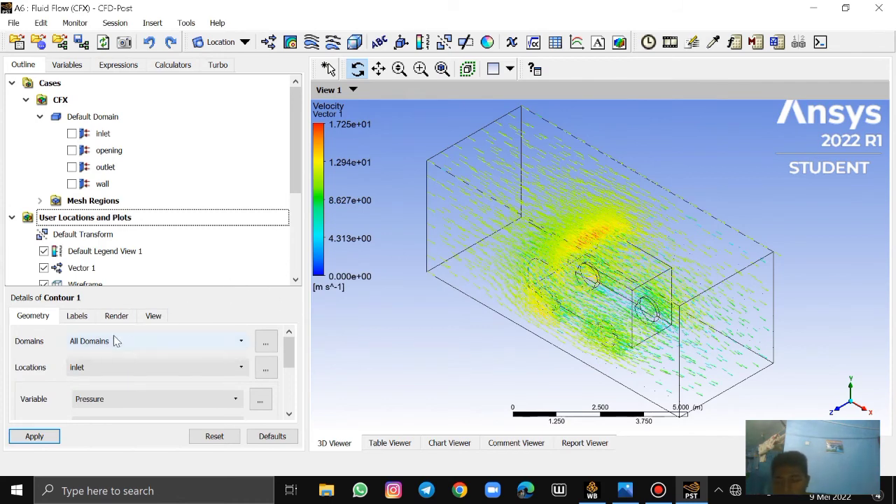
# Define Contour 1 with All Domains and the wall location, and apply the pressure contour
pyautogui.moveTo(138, 288); pyautogui.dragTo(166, 164)
pyautogui.click(228, 217)
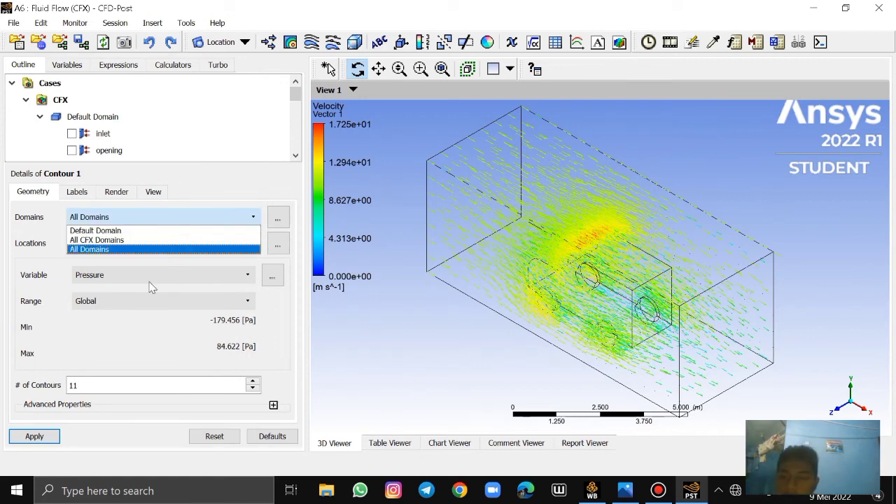
pyautogui.click(120, 251)
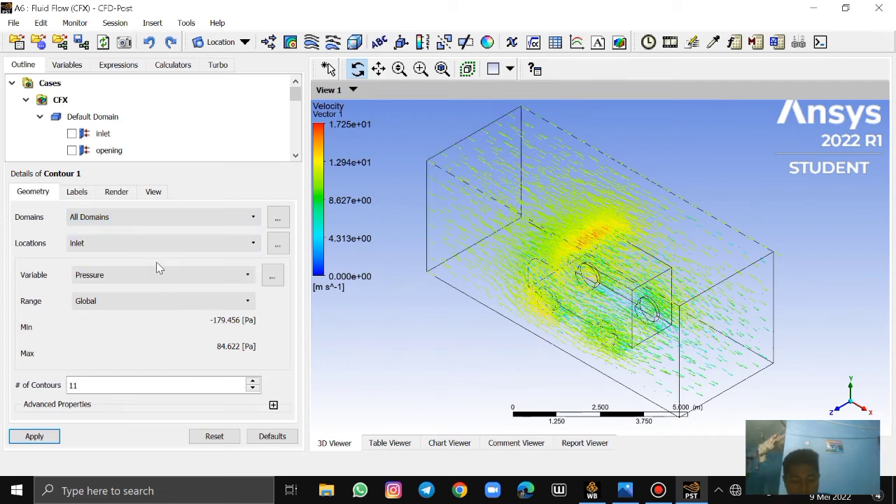
pyautogui.click(116, 244)
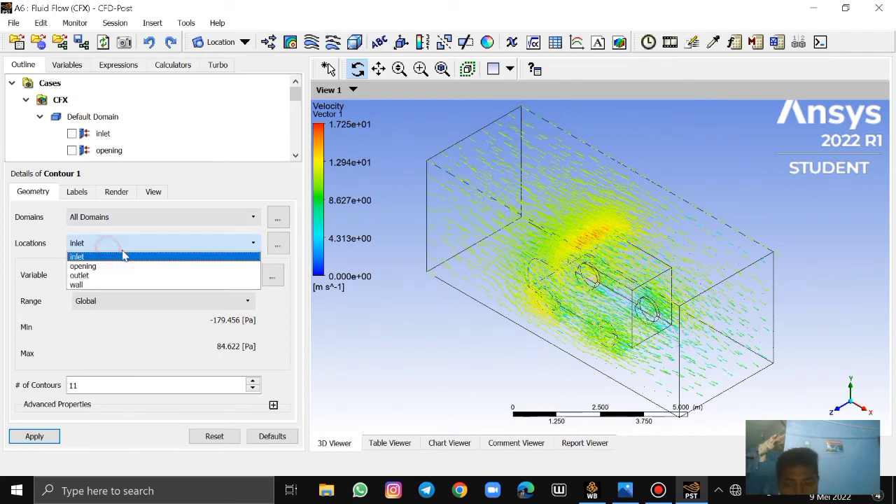
pyautogui.click(93, 286)
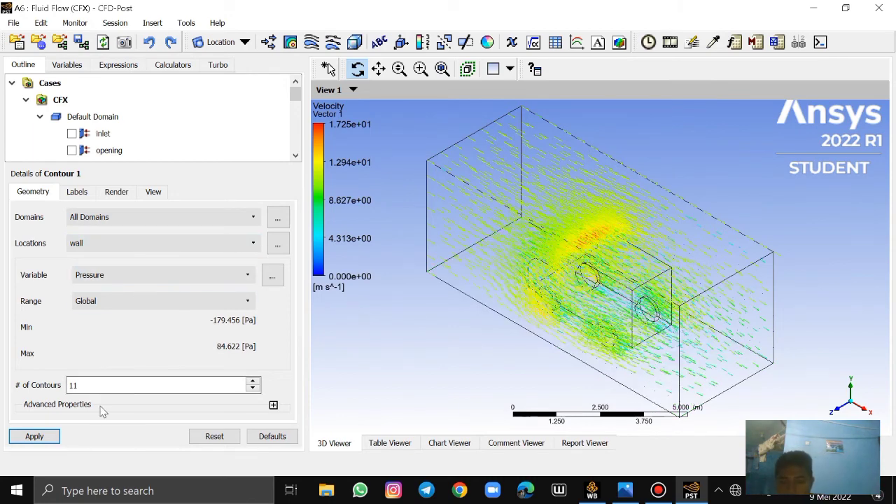
pyautogui.click(52, 434)
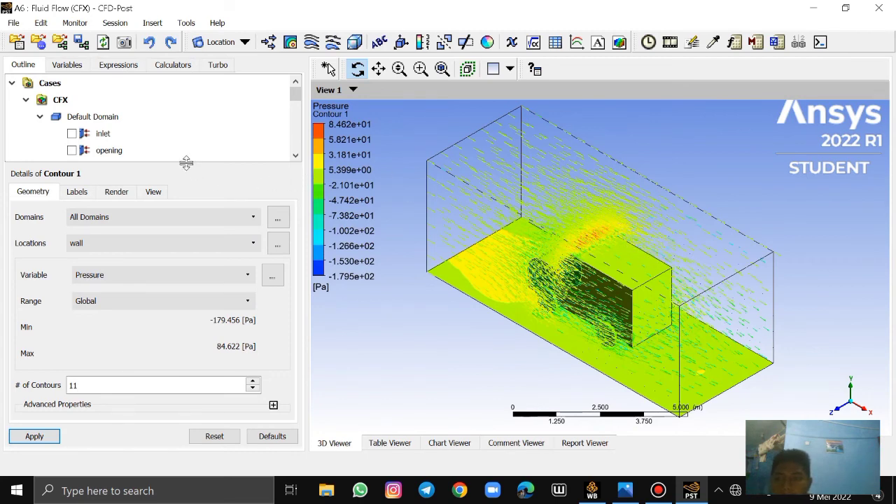
# Insert a streamline plot named Streamline 1 under User Locations and Plots
pyautogui.moveTo(186, 162); pyautogui.dragTo(190, 287)
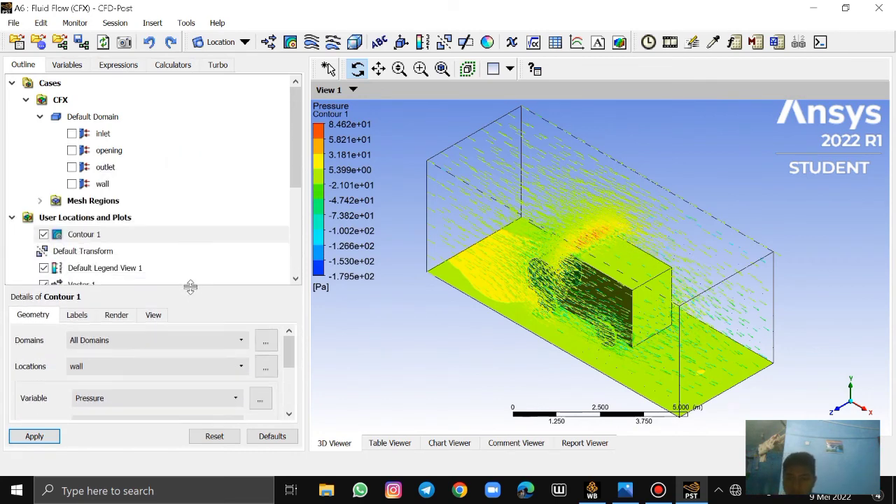
pyautogui.click(122, 217)
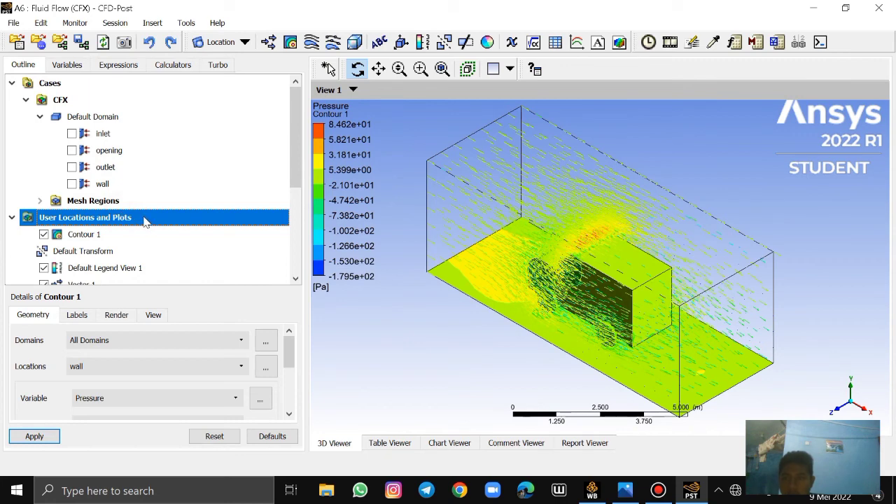
pyautogui.scroll(-1, 140, 217)
pyautogui.rightClick(122, 171)
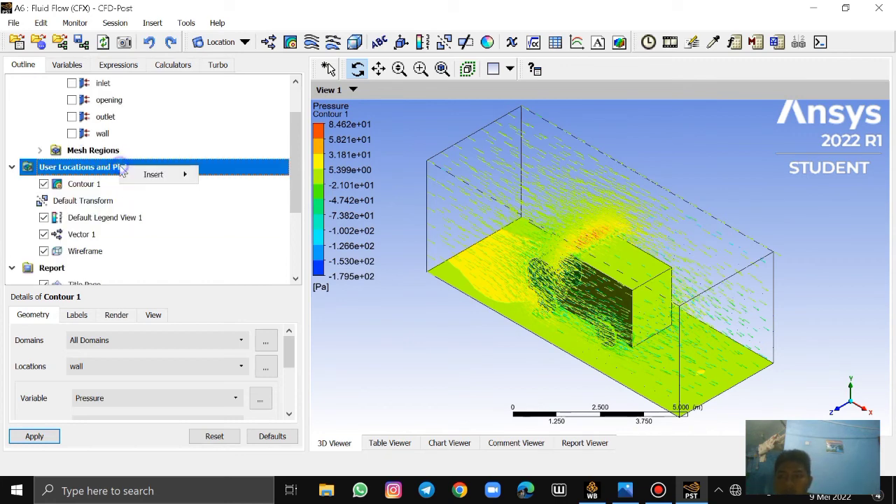
pyautogui.moveTo(140, 177)
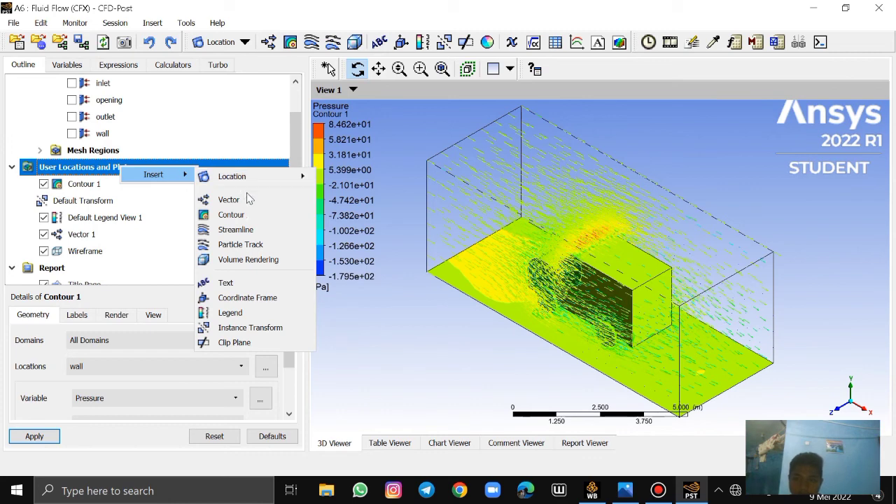
pyautogui.click(252, 230)
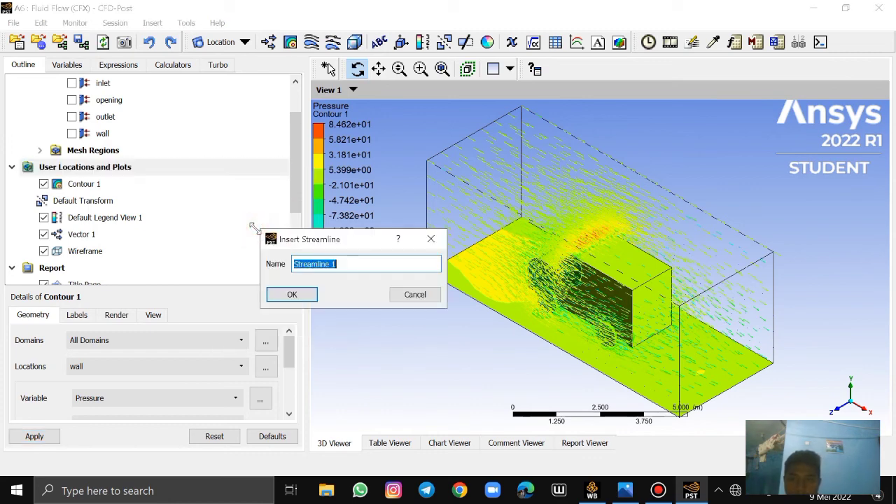
pyautogui.click(350, 261)
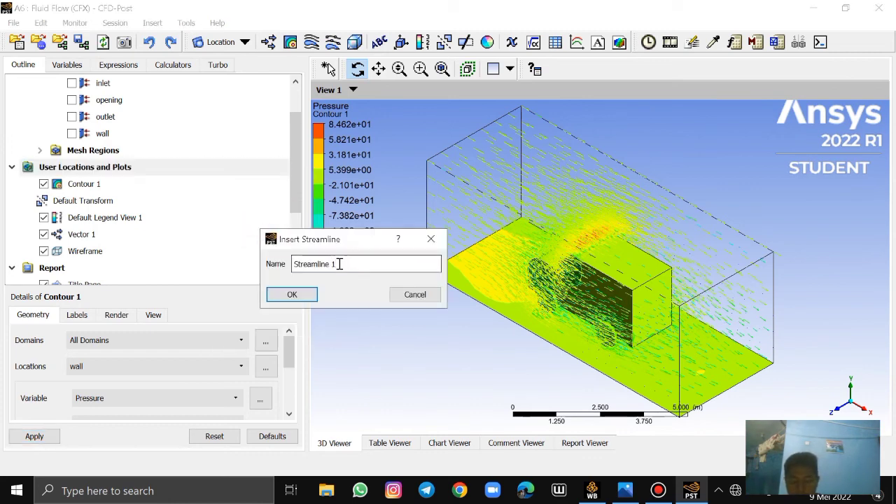
pyautogui.click(290, 295)
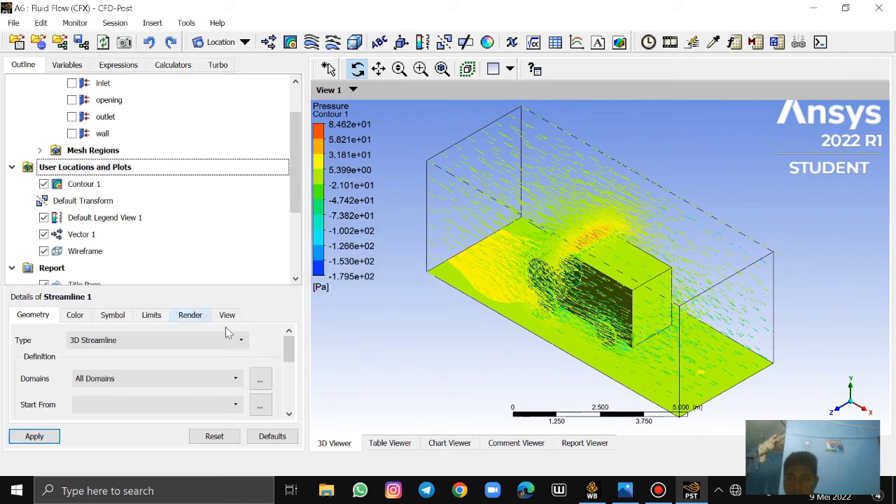
# Set Streamline 1 to cover All Domains and start from the inlet
pyautogui.moveTo(236, 287); pyautogui.dragTo(250, 209)
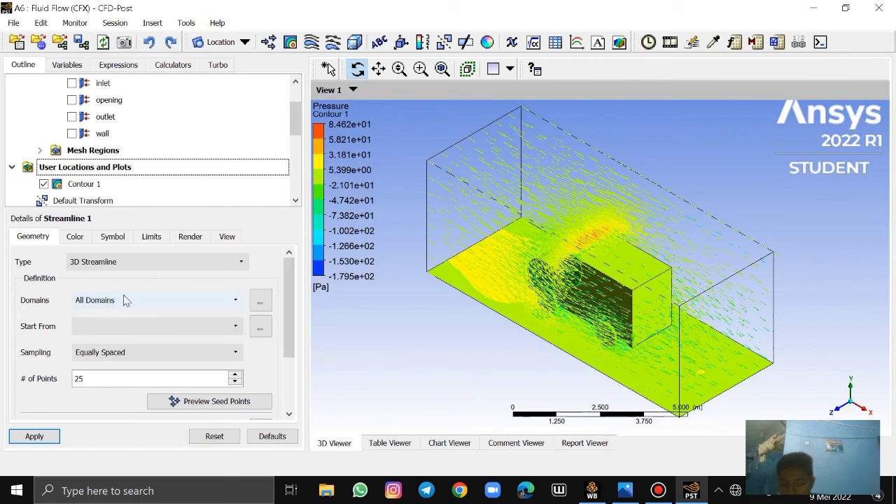
pyautogui.click(144, 302)
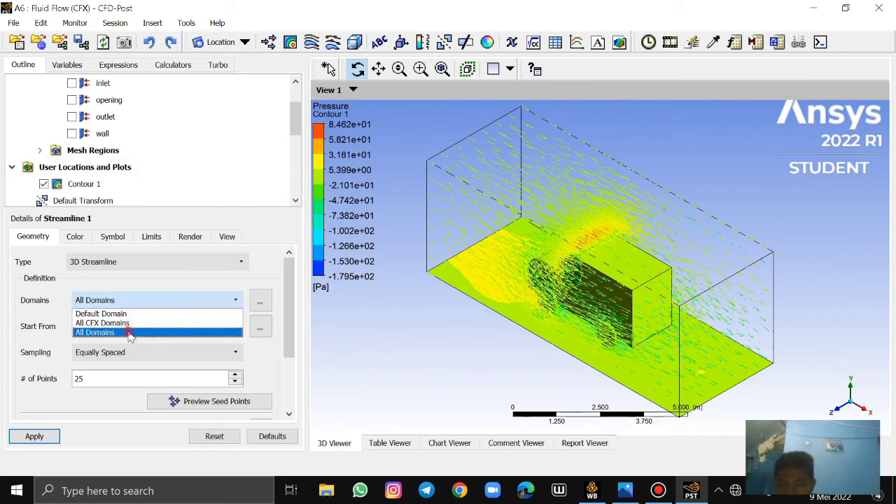
pyautogui.click(168, 329)
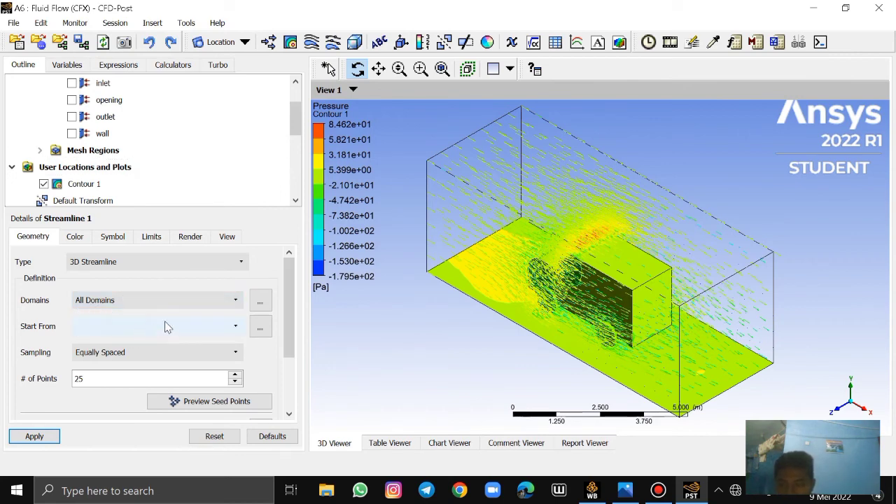
pyautogui.click(231, 326)
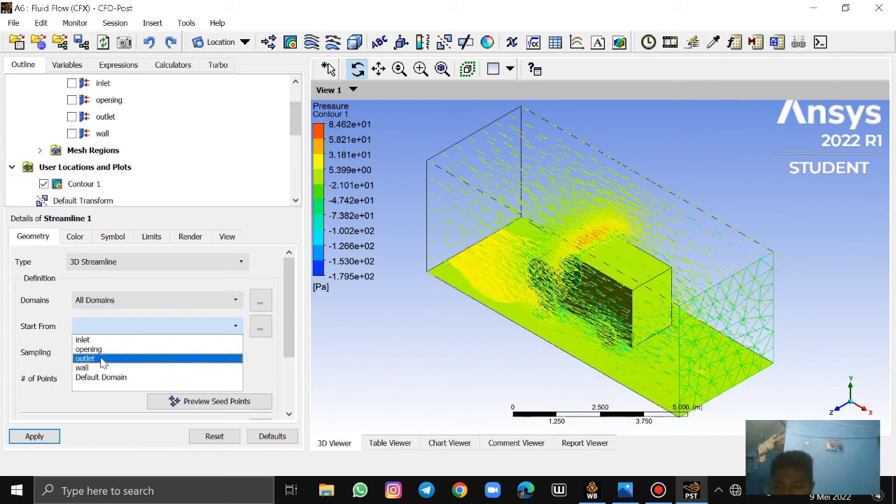
pyautogui.click(83, 341)
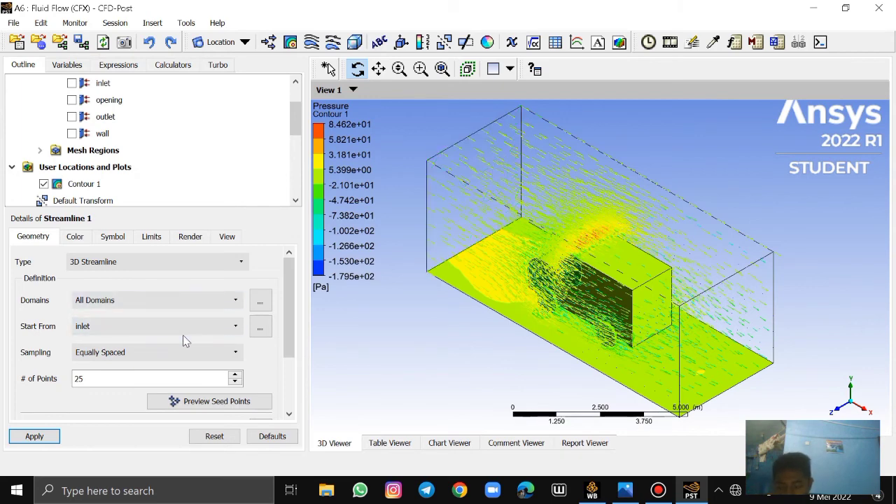
# Set the Streamline 1 sampling to Vertex and its reduction to Reduction Factor, and apply the velocity streamlines
pyautogui.click(130, 353)
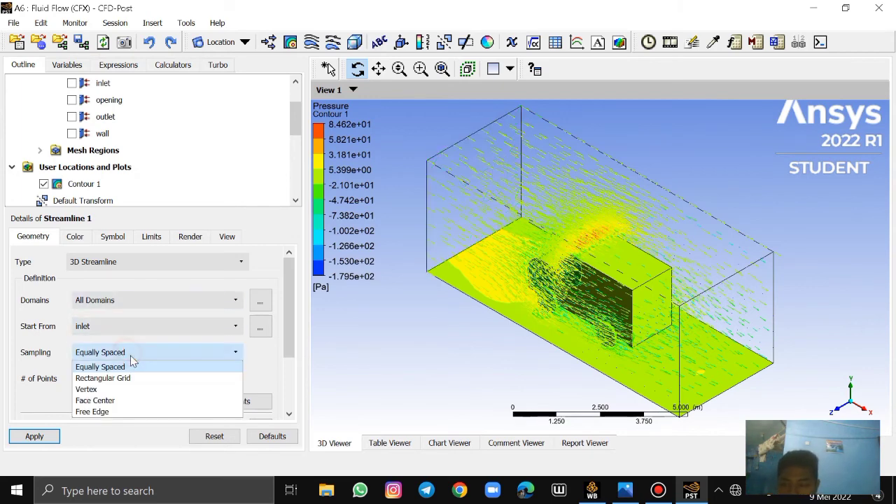
pyautogui.click(112, 391)
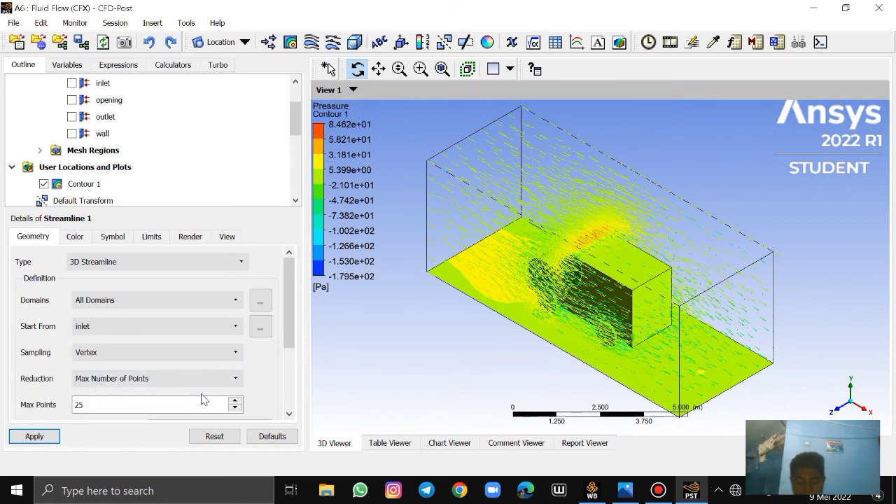
pyautogui.moveTo(291, 336); pyautogui.dragTo(292, 365)
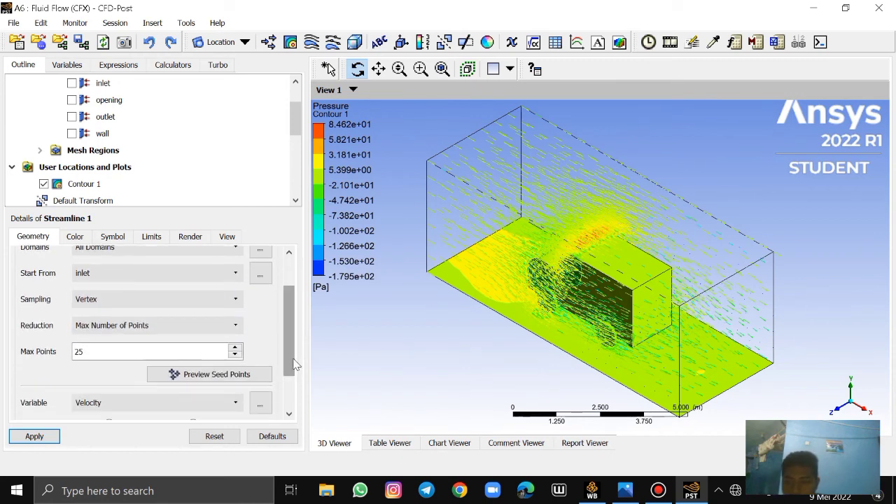
pyautogui.click(235, 328)
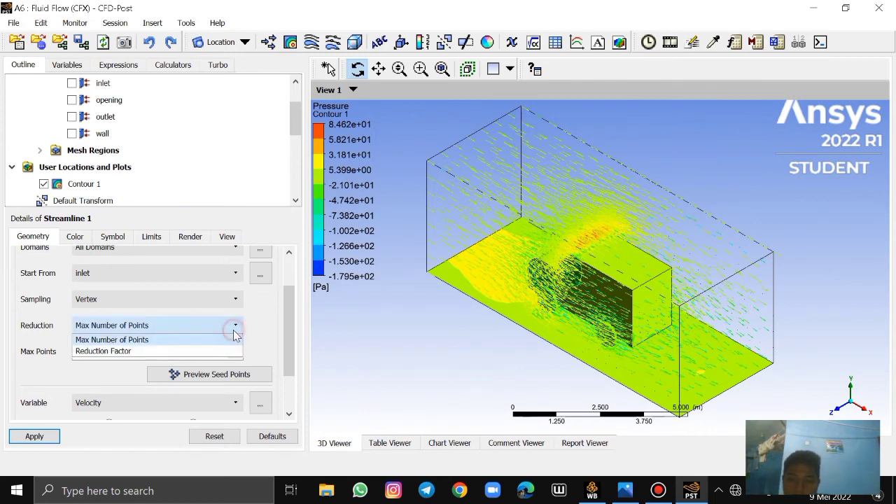
pyautogui.click(140, 351)
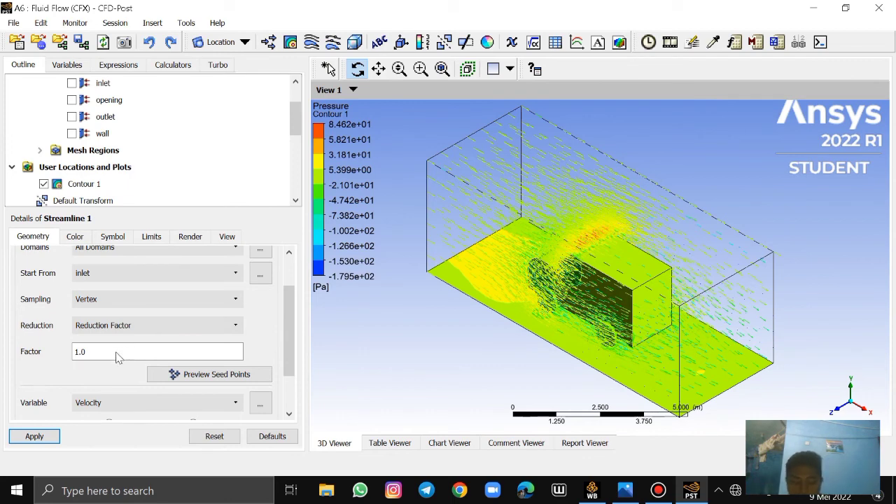
pyautogui.click(34, 437)
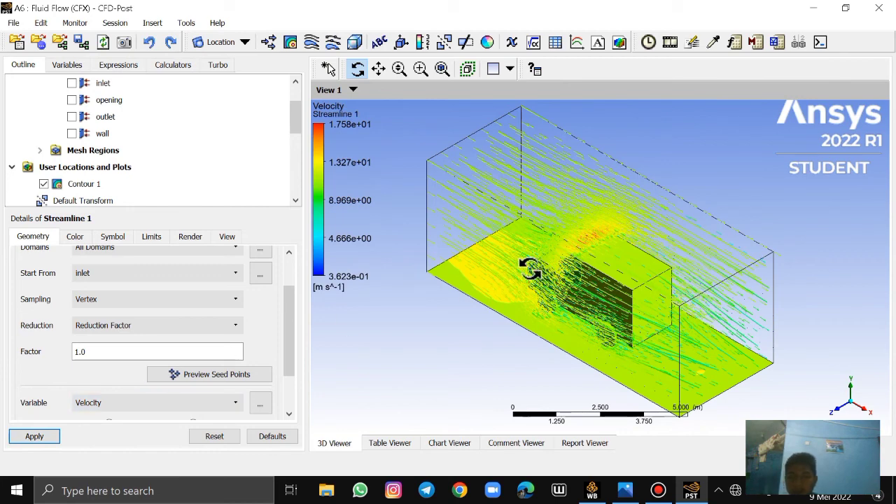
pyautogui.click(39, 430)
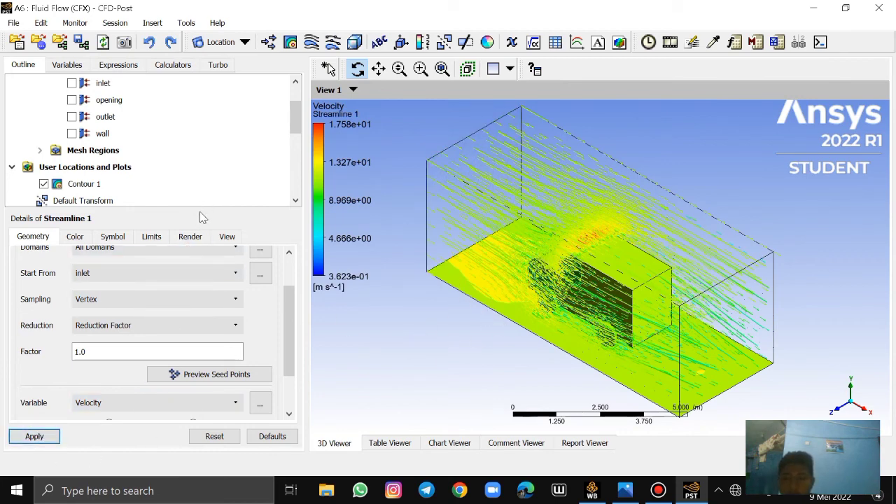
# Insert a plane location named Plane 1 under User Locations and Plots
pyautogui.moveTo(194, 208); pyautogui.dragTo(189, 292)
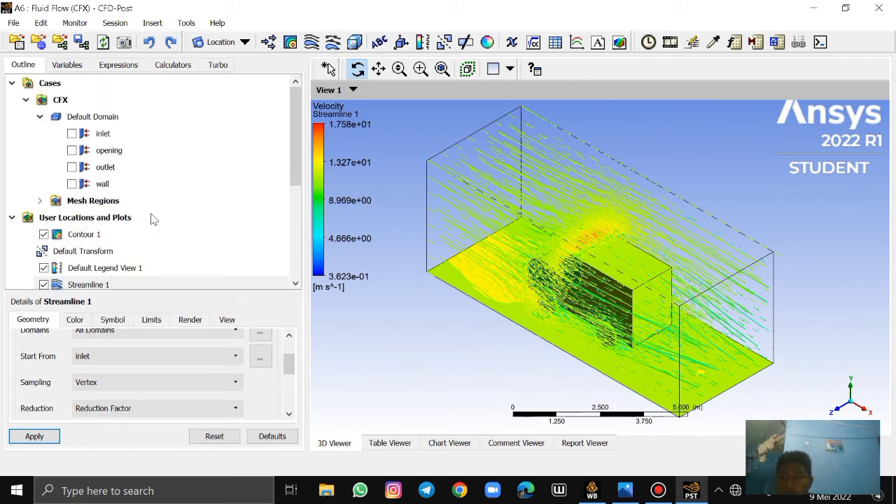
pyautogui.rightClick(113, 220)
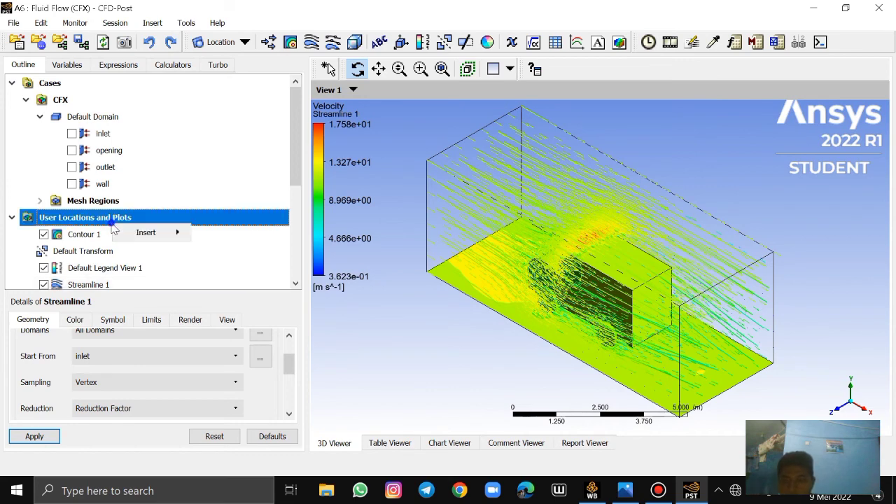
pyautogui.moveTo(139, 236)
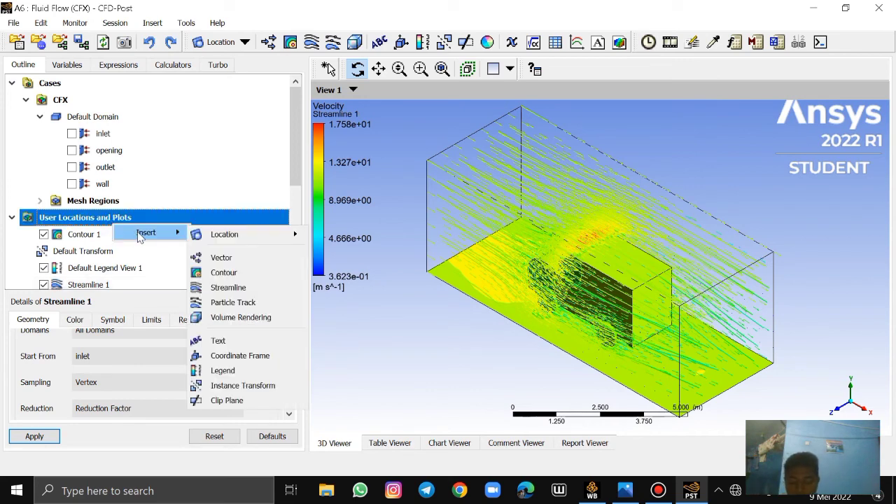
pyautogui.moveTo(216, 240)
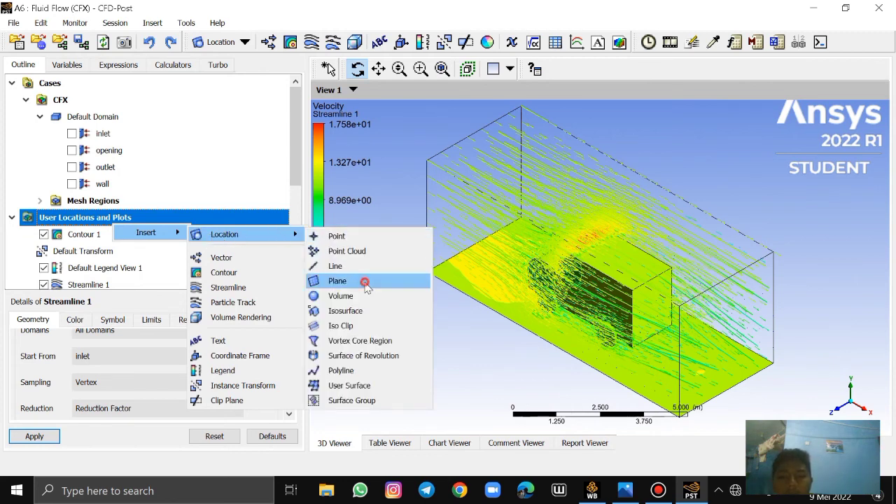
pyautogui.click(338, 281)
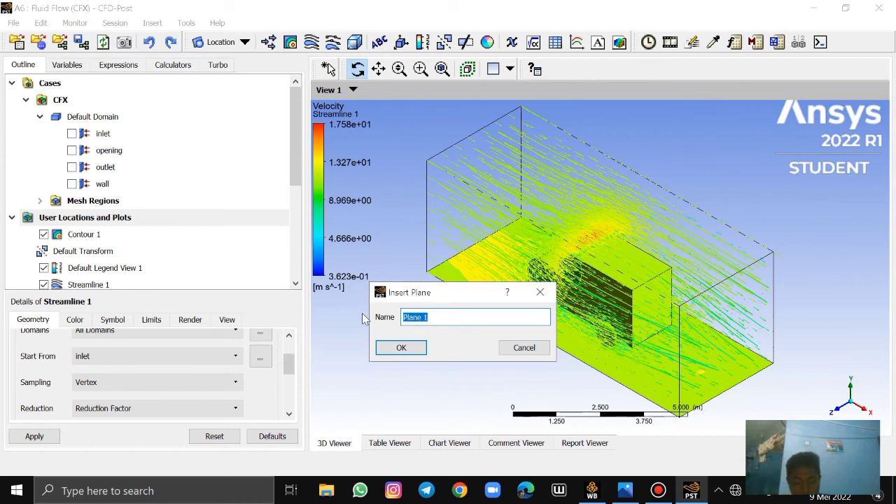
pyautogui.click(399, 348)
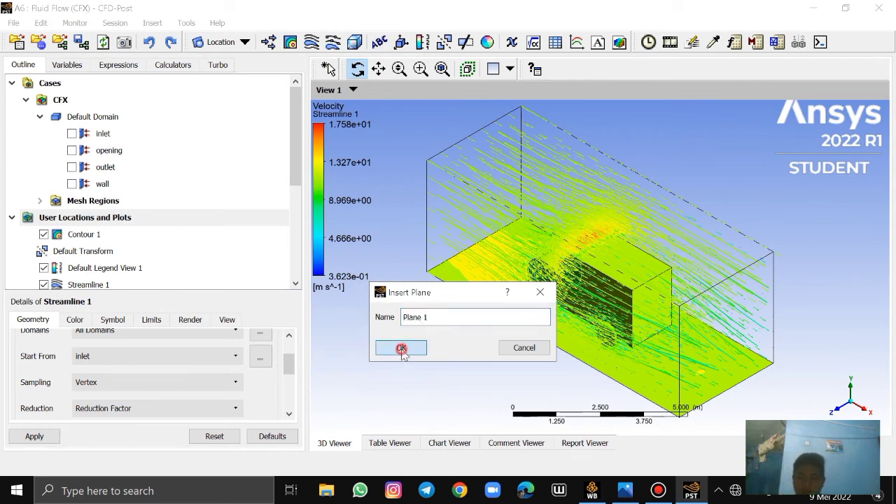
# Define Plane 1 with the XY Plane method and apply it as a slice through the domain
pyautogui.moveTo(292, 345); pyautogui.dragTo(291, 353)
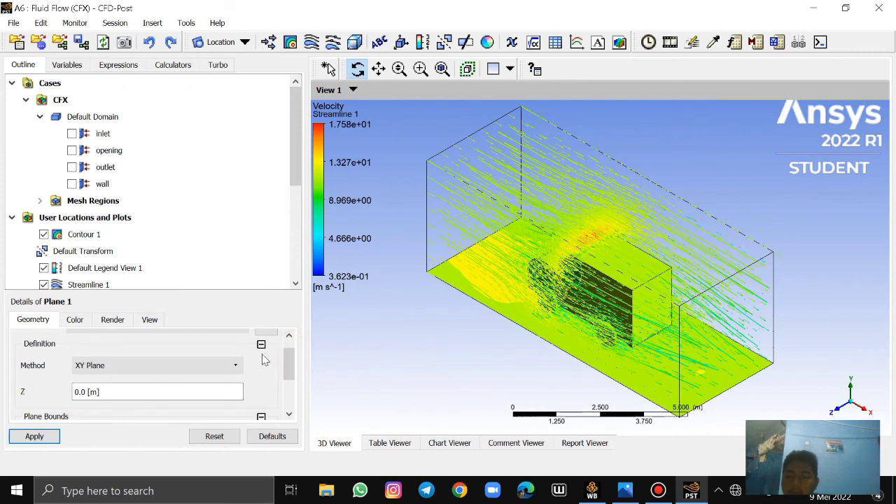
pyautogui.moveTo(220, 292); pyautogui.dragTo(217, 207)
pyautogui.click(233, 294)
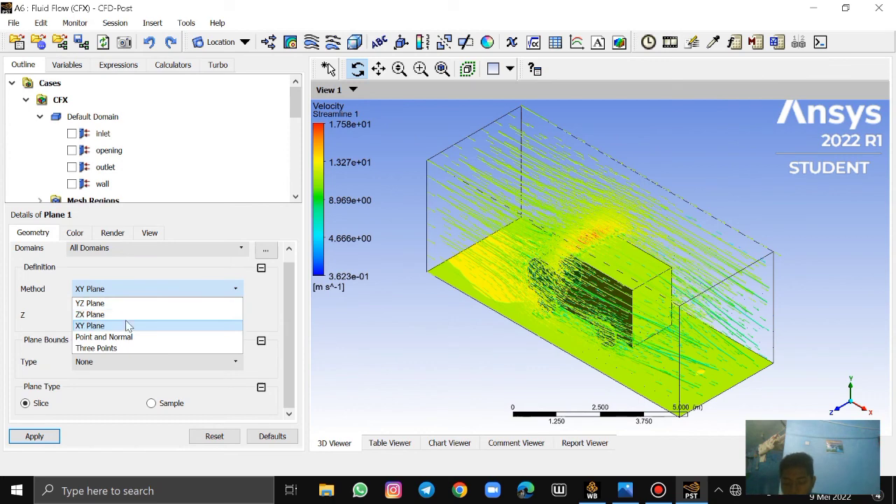
pyautogui.click(125, 325)
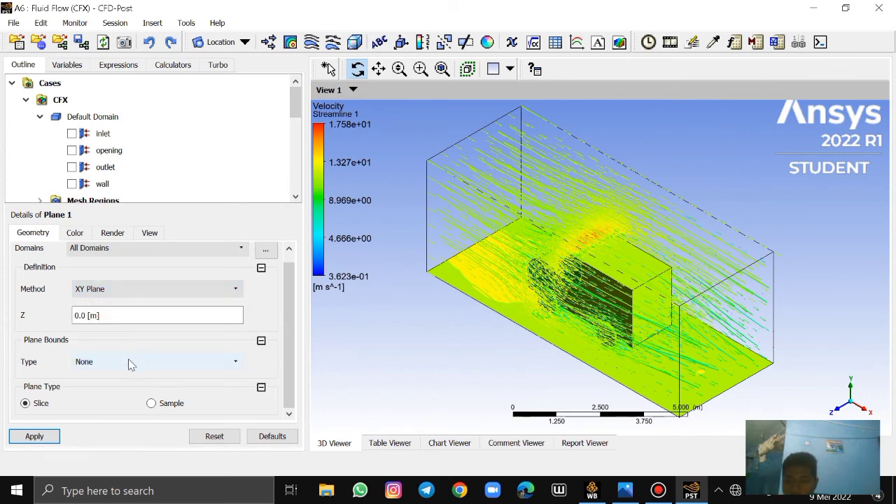
pyautogui.click(51, 436)
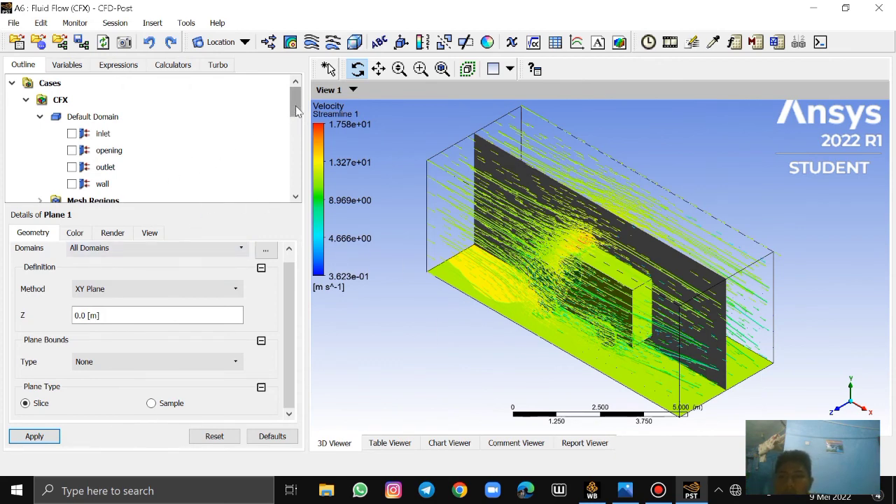
# Insert a second contour plot named Contour 2 under User Locations and Plots
pyautogui.moveTo(297, 109); pyautogui.dragTo(303, 133)
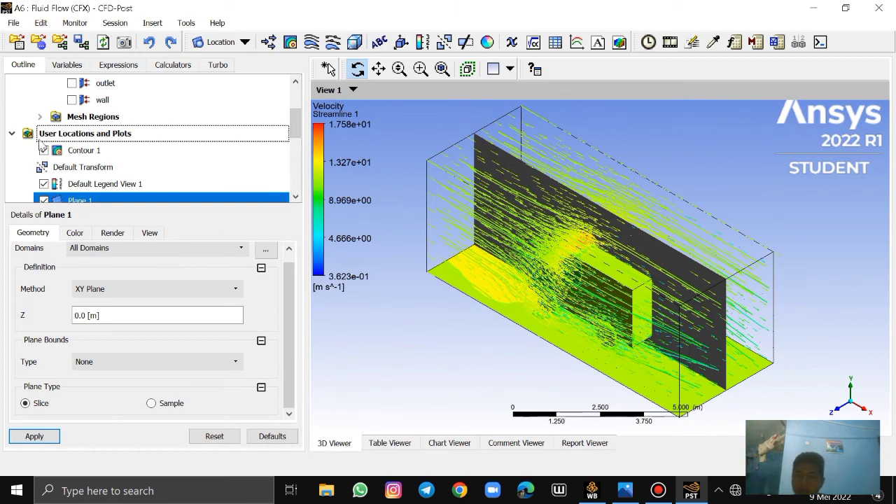
pyautogui.click(87, 137)
pyautogui.rightClick(98, 137)
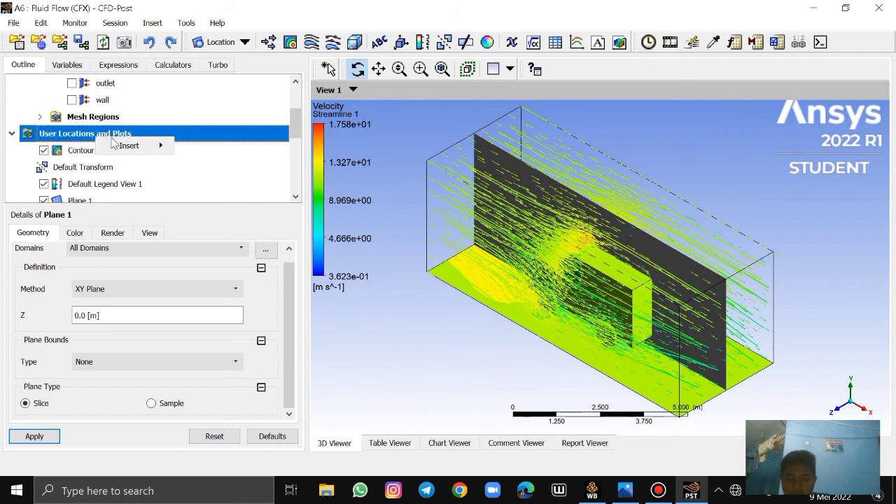
pyautogui.moveTo(130, 146)
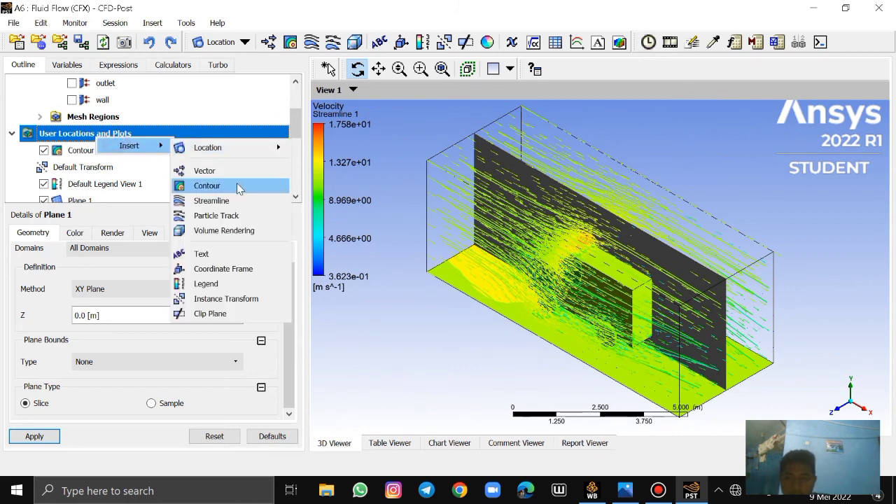
pyautogui.click(239, 187)
pyautogui.click(327, 219)
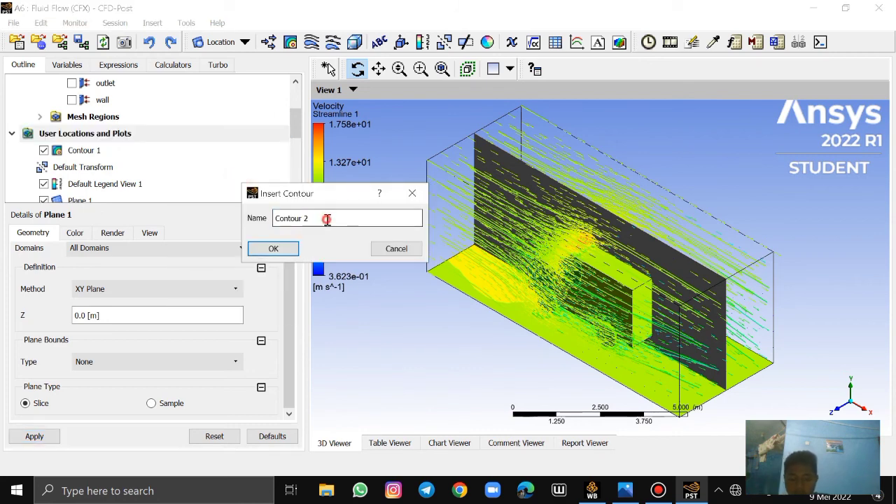
pyautogui.click(294, 249)
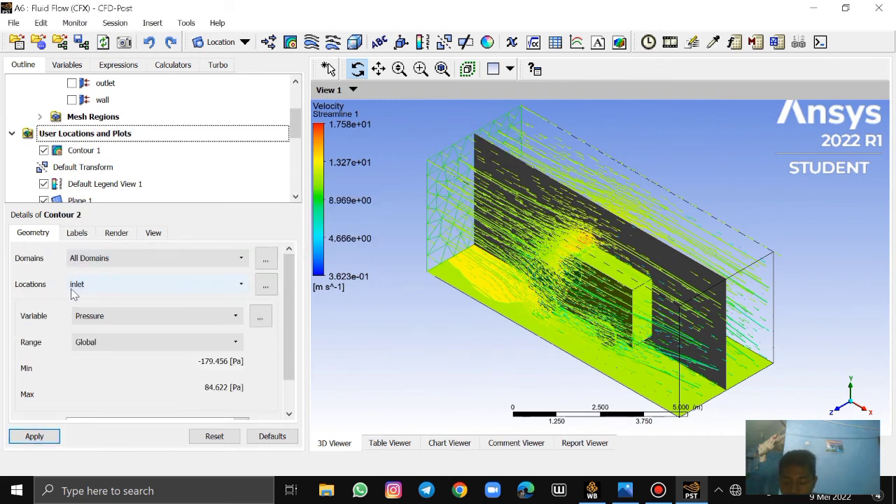
# Set the location of Contour 2 to Plane 1 and its variable to Velocity, and apply the contour
pyautogui.click(240, 286)
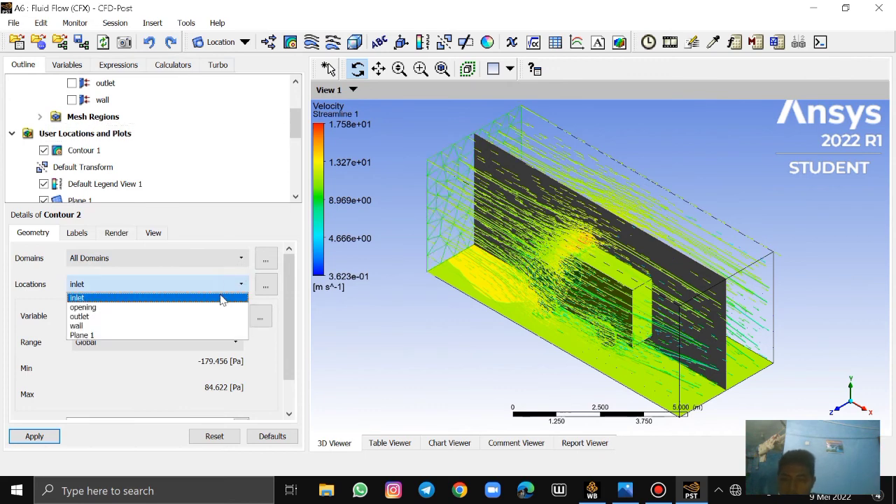
pyautogui.click(119, 335)
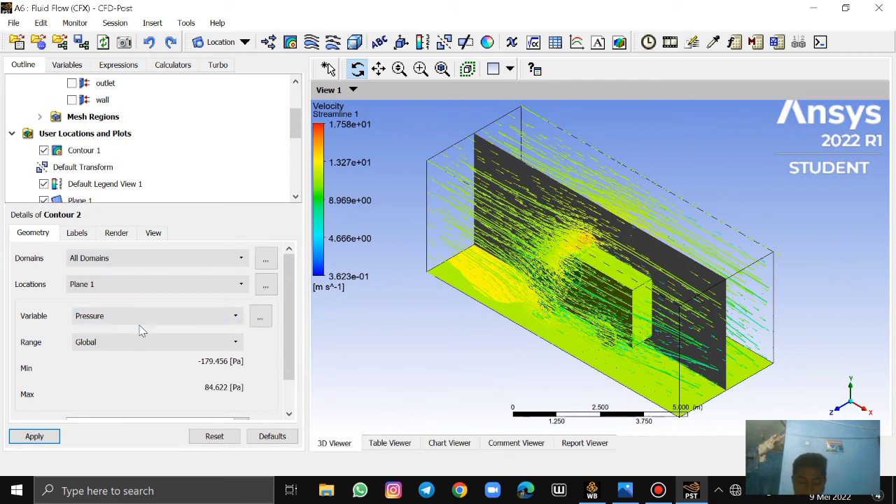
pyautogui.click(114, 318)
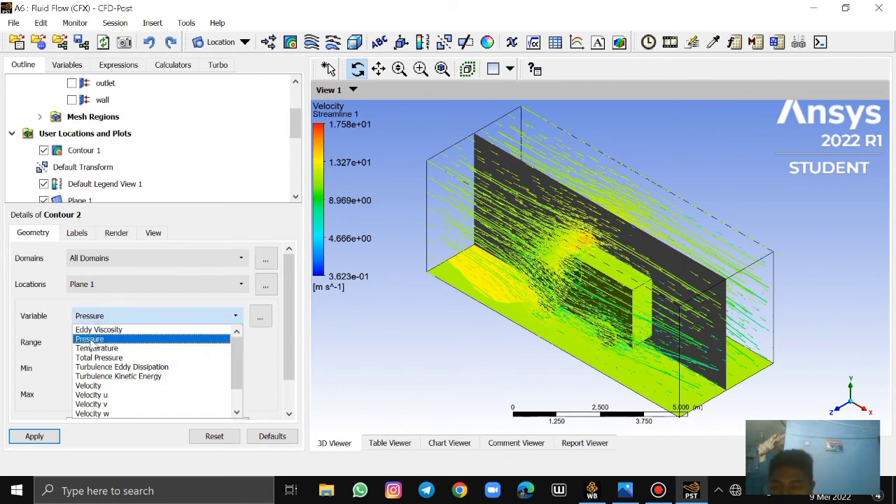
pyautogui.click(119, 388)
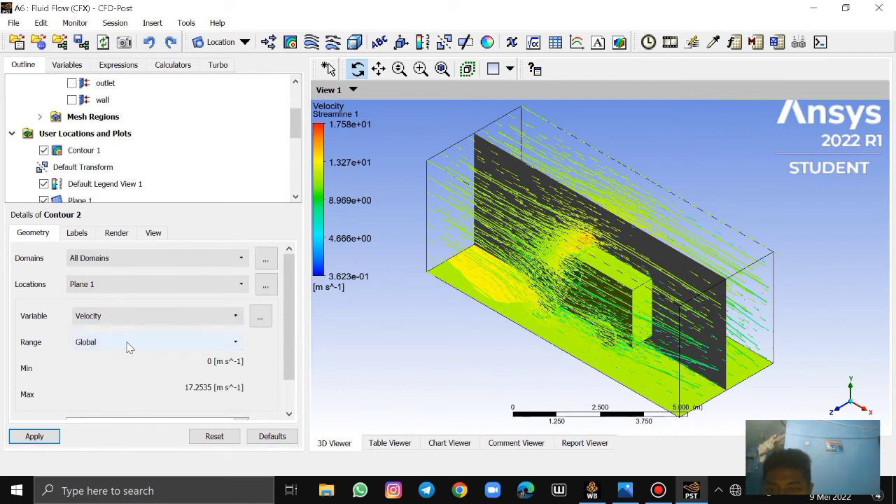
pyautogui.click(111, 319)
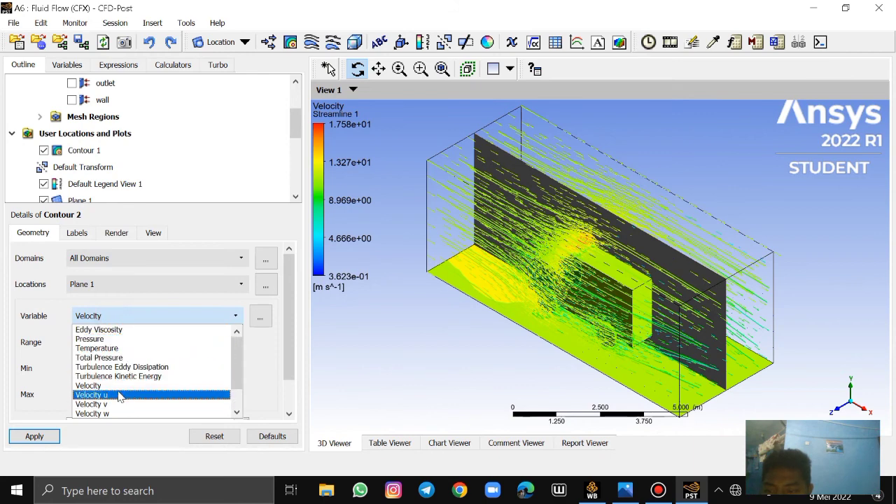
pyautogui.click(117, 386)
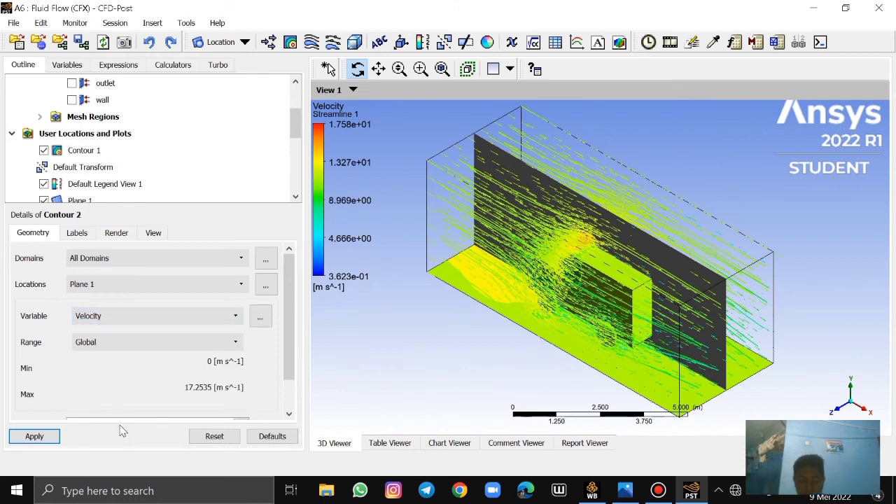
pyautogui.click(34, 435)
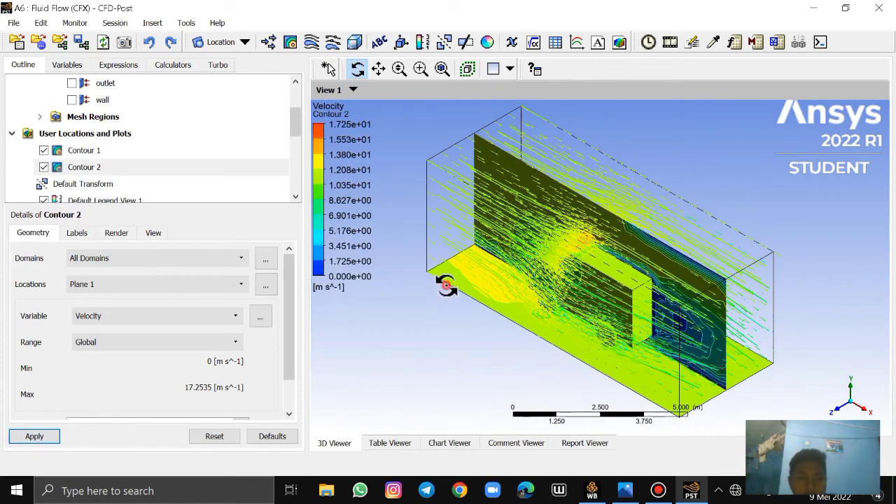
pyautogui.moveTo(444, 280); pyautogui.dragTo(462, 298)
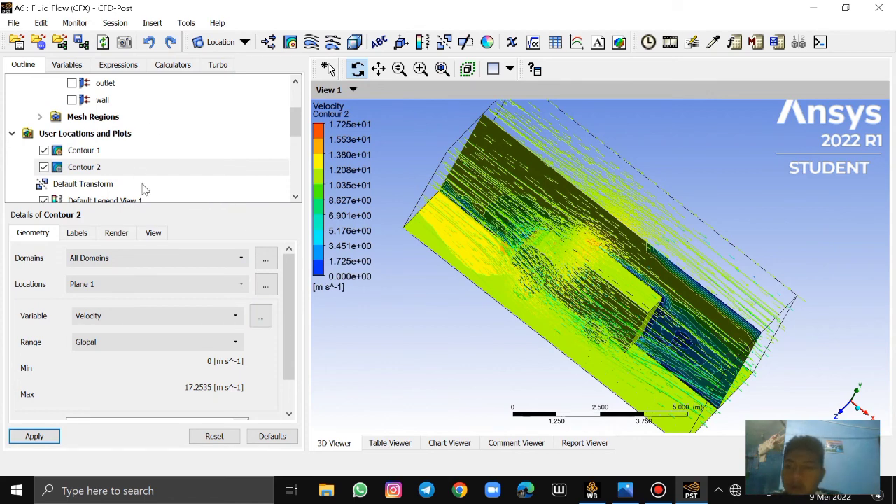
# Insert a second streamline plot named Streamline 2 under User Locations and Plots
pyautogui.rightClick(142, 134)
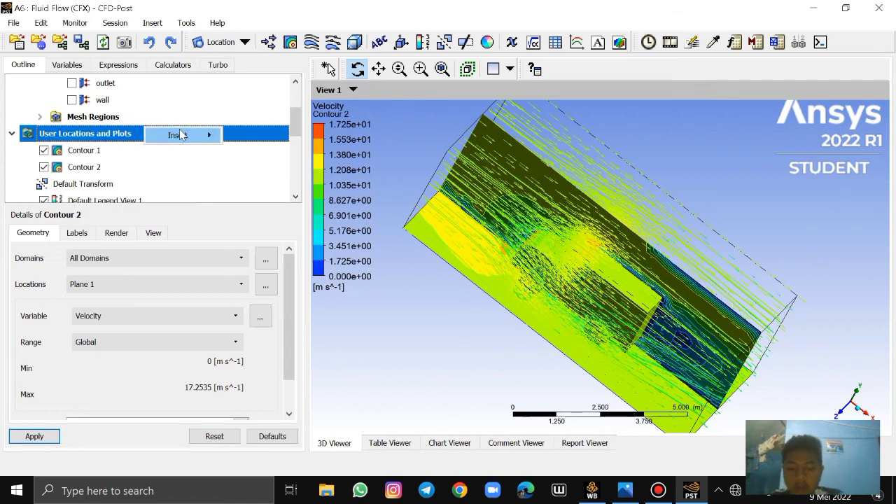
pyautogui.moveTo(199, 137)
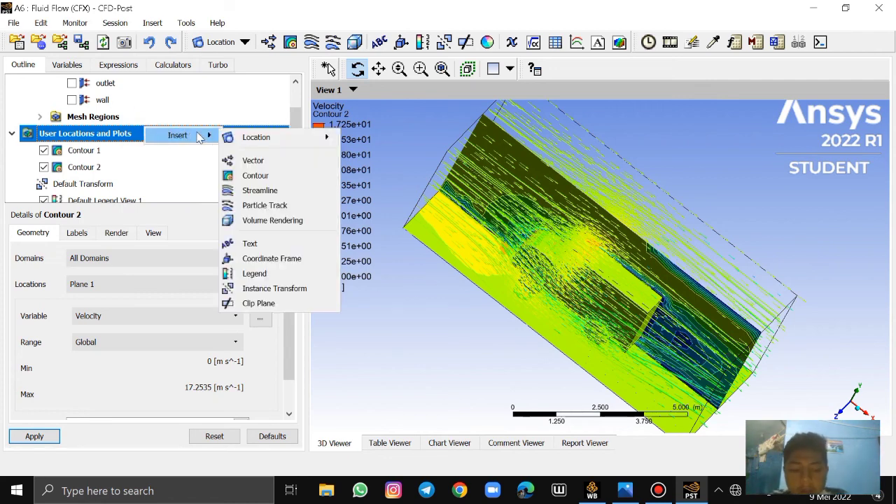
pyautogui.click(281, 190)
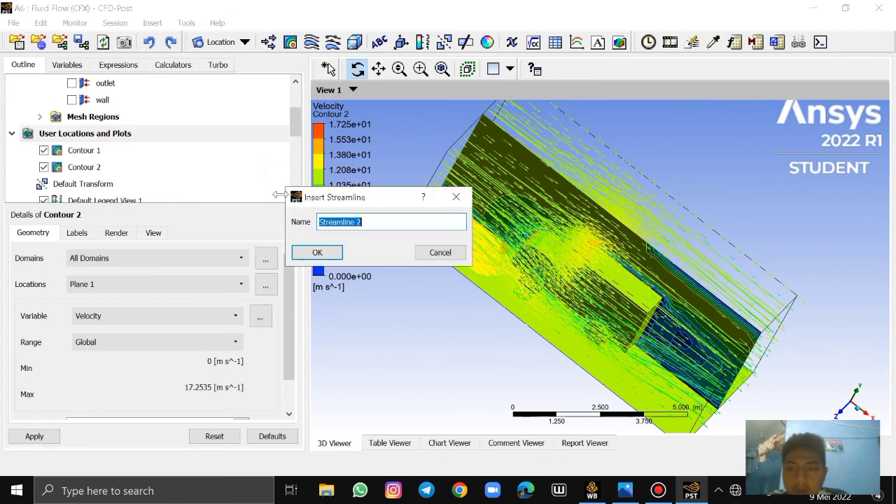
pyautogui.click(319, 253)
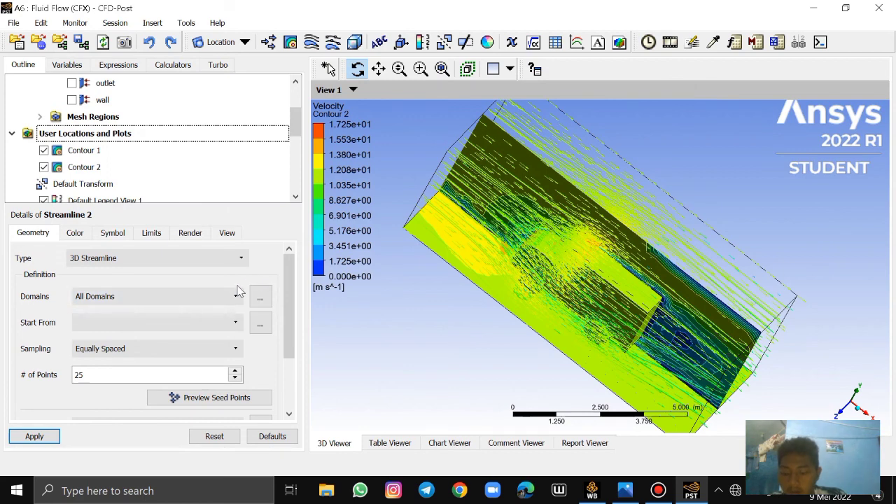
# Set Streamline 2 to start from Plane 1
pyautogui.click(176, 324)
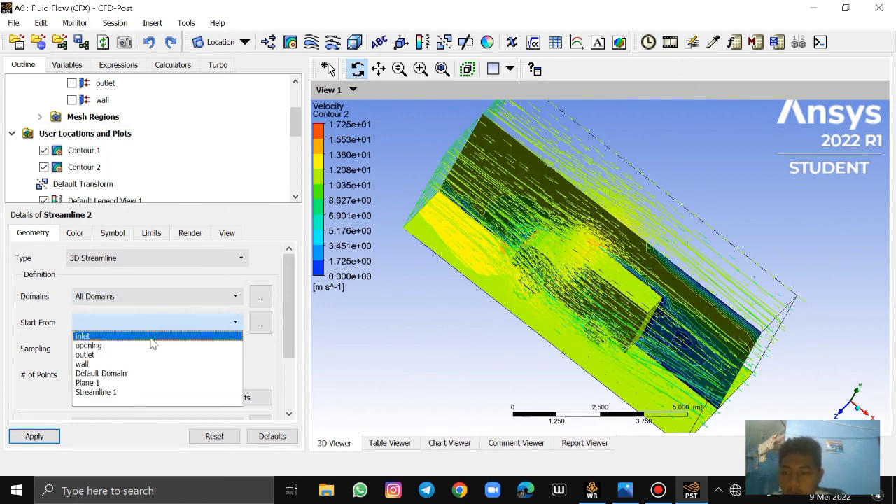
pyautogui.click(110, 384)
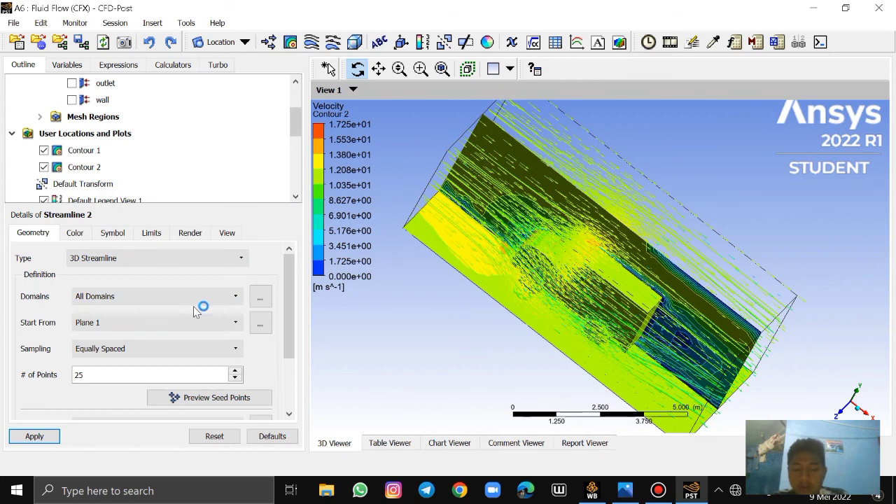
pyautogui.scroll(-1, 181, 321)
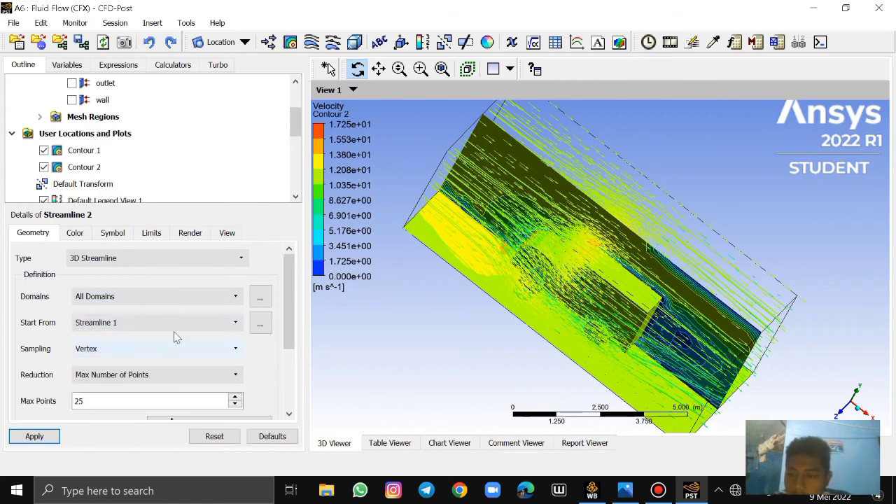
pyautogui.click(182, 322)
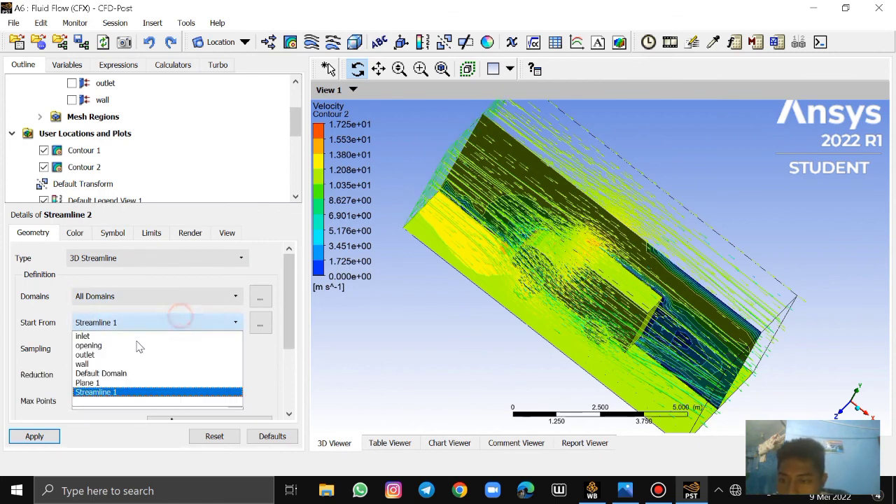
pyautogui.click(112, 384)
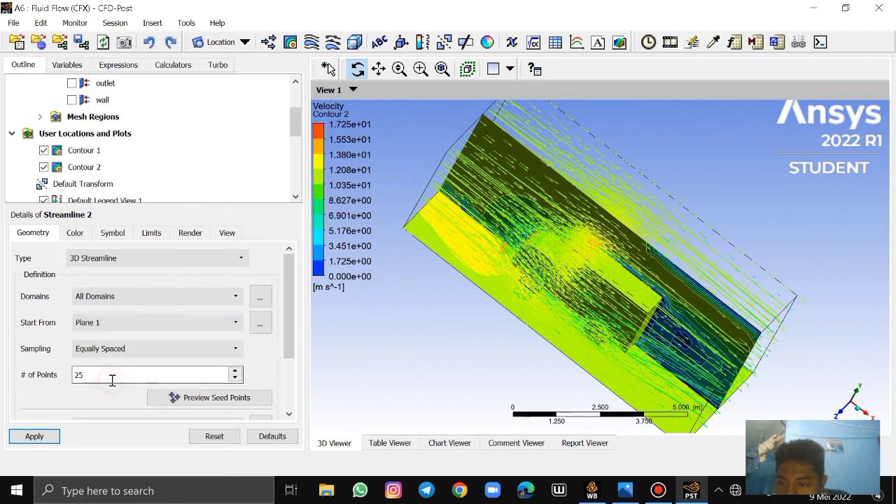
# Set Streamline 2 to Rectangular Grid sampling with 0.03 spacing and the Velocity variable, and apply the plot
pyautogui.moveTo(293, 293); pyautogui.dragTo(296, 330)
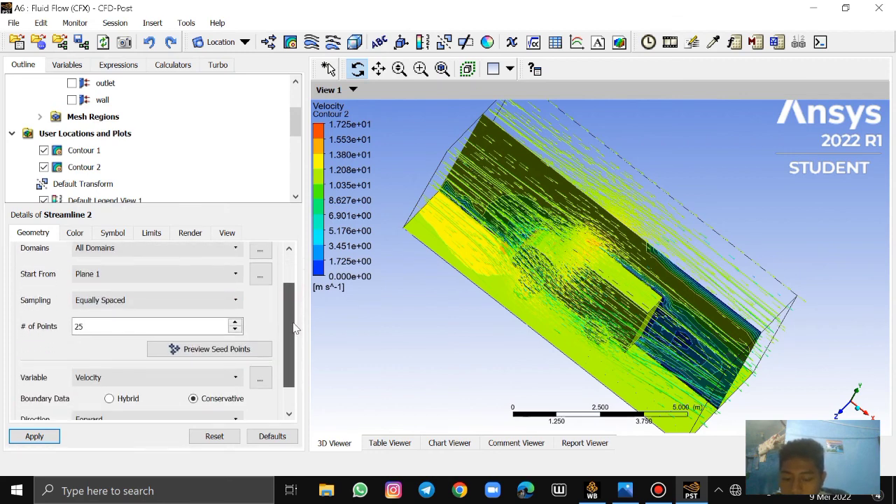
pyautogui.click(236, 299)
pyautogui.click(185, 326)
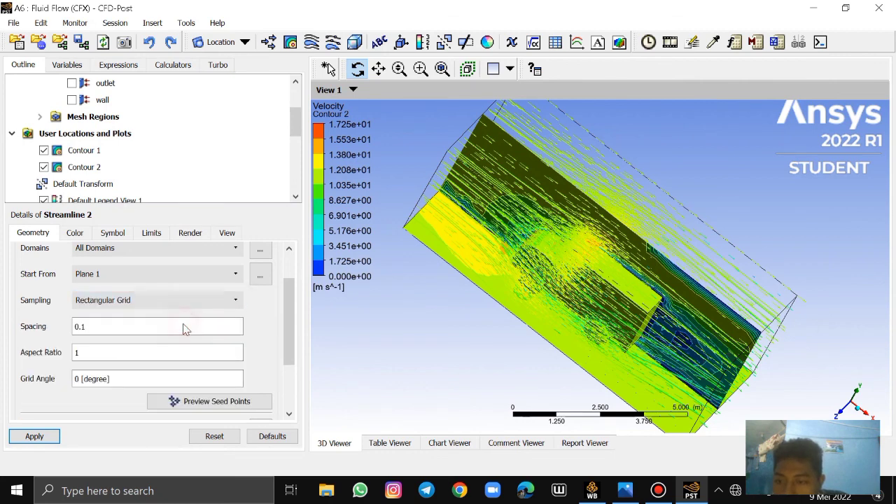
pyautogui.doubleClick(133, 326)
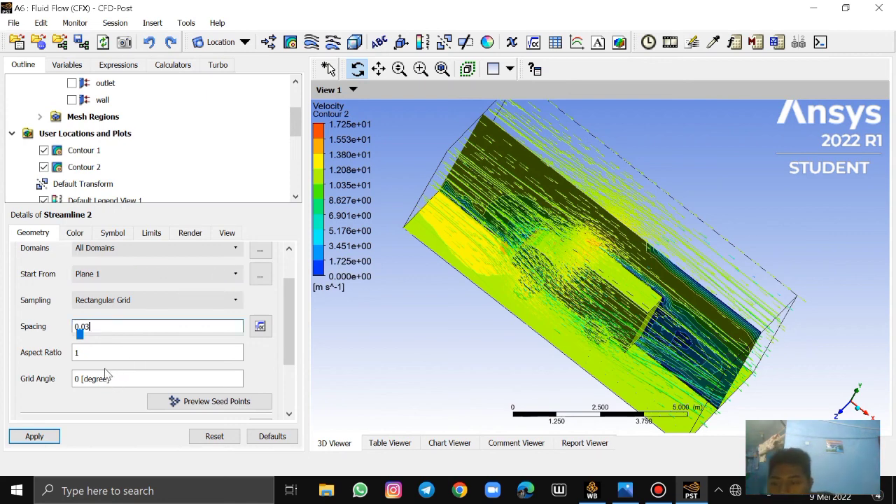
pyautogui.scroll(-2, 210, 360)
pyautogui.click(125, 378)
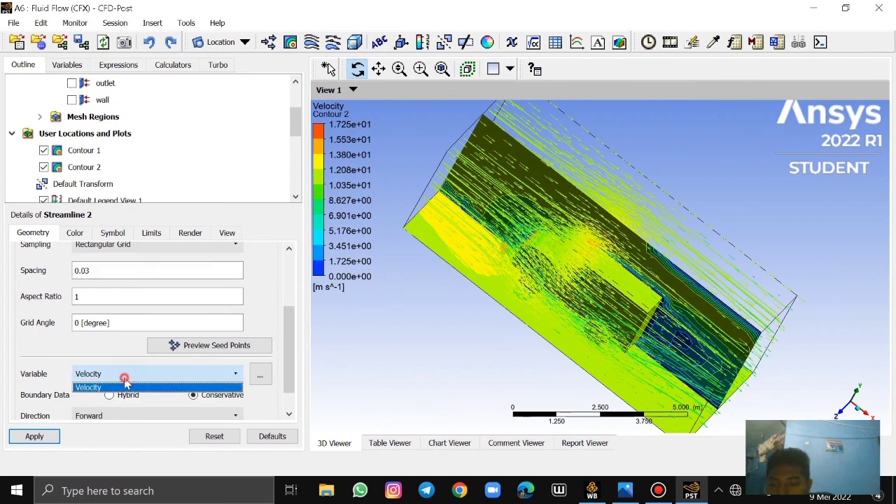
pyautogui.click(118, 387)
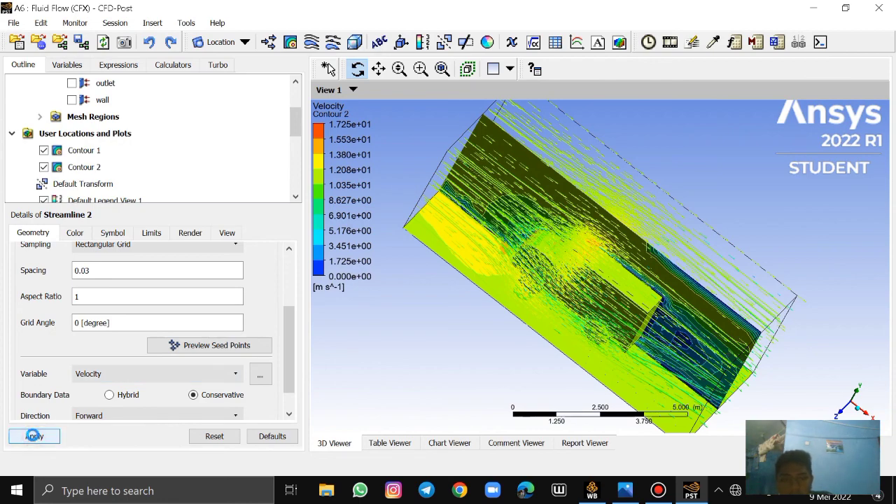
# Examine the Streamline 2 plot and the Plane 1 velocity contour around the truck from the side, front and rear
pyautogui.moveTo(496, 294); pyautogui.dragTo(455, 238)
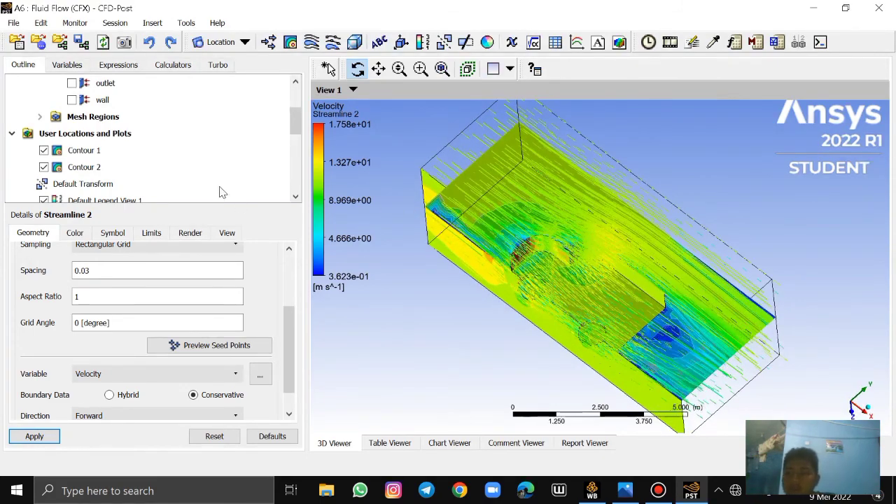
pyautogui.moveTo(181, 202); pyautogui.dragTo(203, 333)
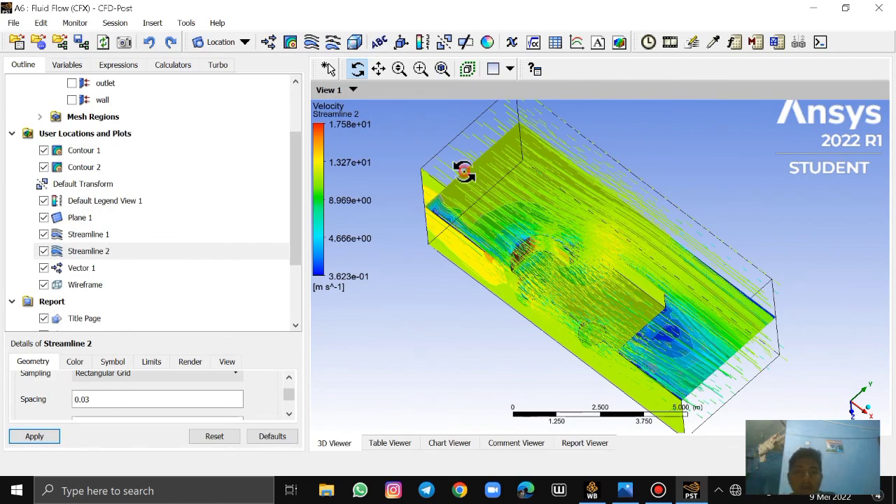
pyautogui.moveTo(476, 191); pyautogui.dragTo(420, 152)
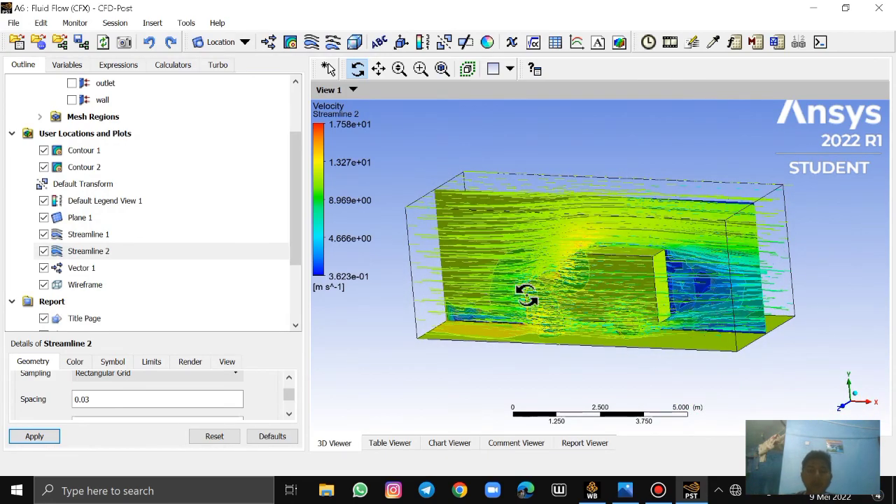
pyautogui.moveTo(650, 214); pyautogui.dragTo(519, 215)
pyautogui.moveTo(689, 243); pyautogui.dragTo(653, 241)
pyautogui.moveTo(519, 242); pyautogui.dragTo(558, 241)
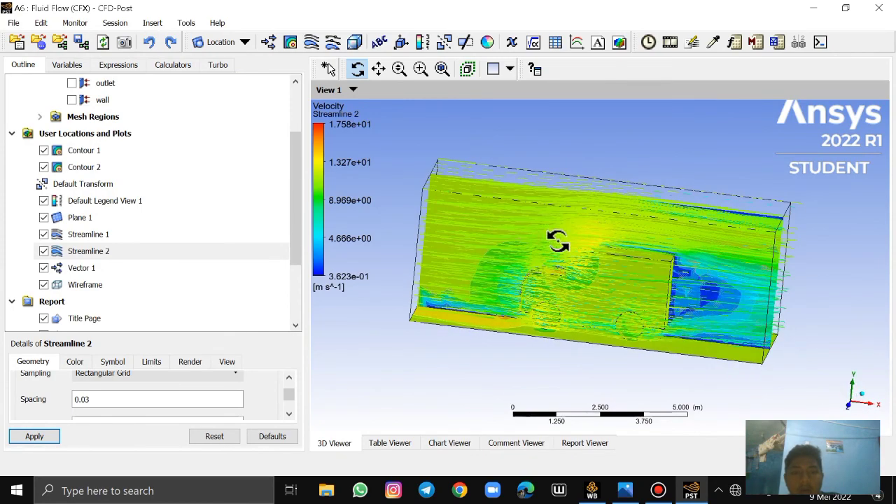
pyautogui.moveTo(504, 225); pyautogui.dragTo(357, 143)
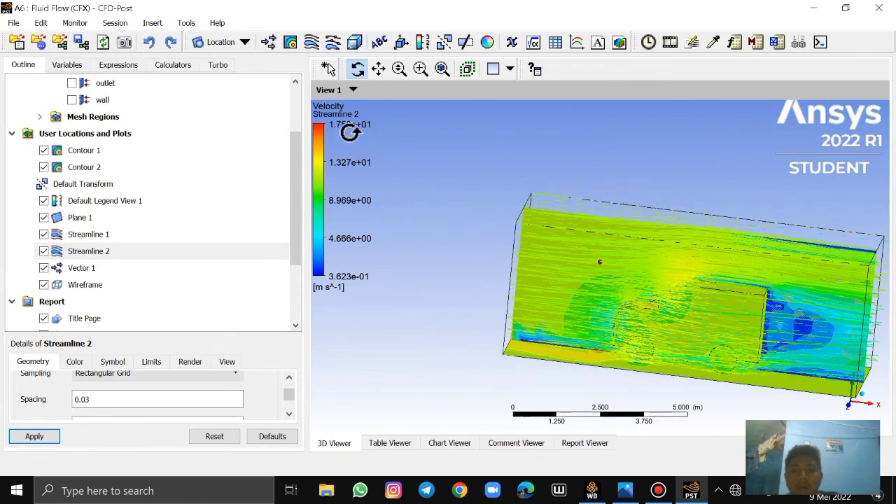
pyautogui.moveTo(468, 212); pyautogui.dragTo(547, 221)
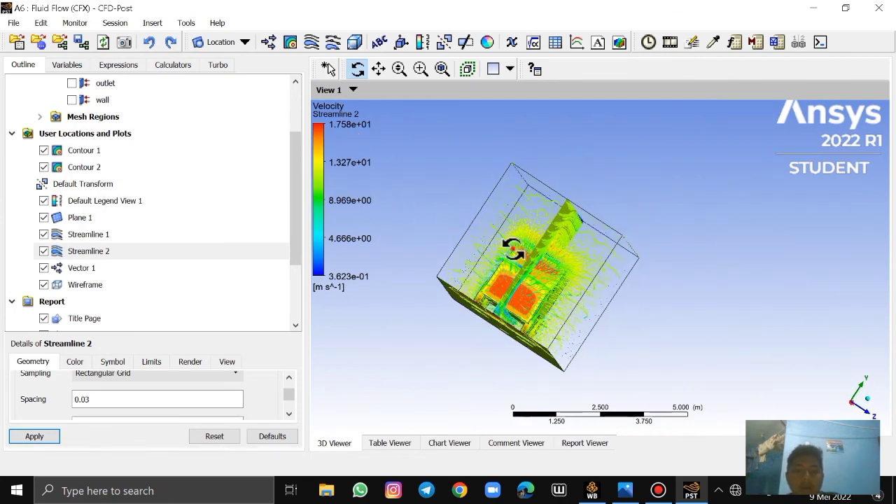
pyautogui.moveTo(513, 248); pyautogui.dragTo(492, 244)
pyautogui.moveTo(584, 252); pyautogui.dragTo(642, 232)
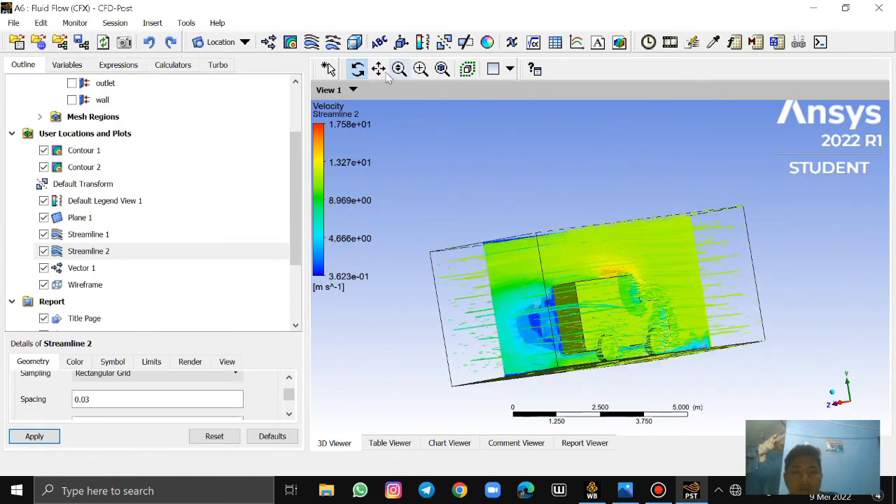
pyautogui.click(378, 69)
pyautogui.moveTo(472, 152); pyautogui.dragTo(465, 102)
pyautogui.moveTo(476, 179); pyautogui.dragTo(456, 149)
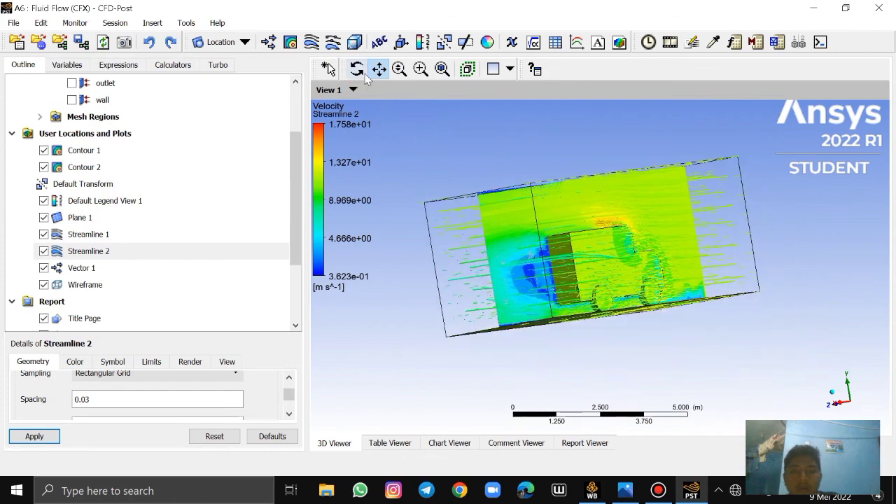
pyautogui.click(358, 69)
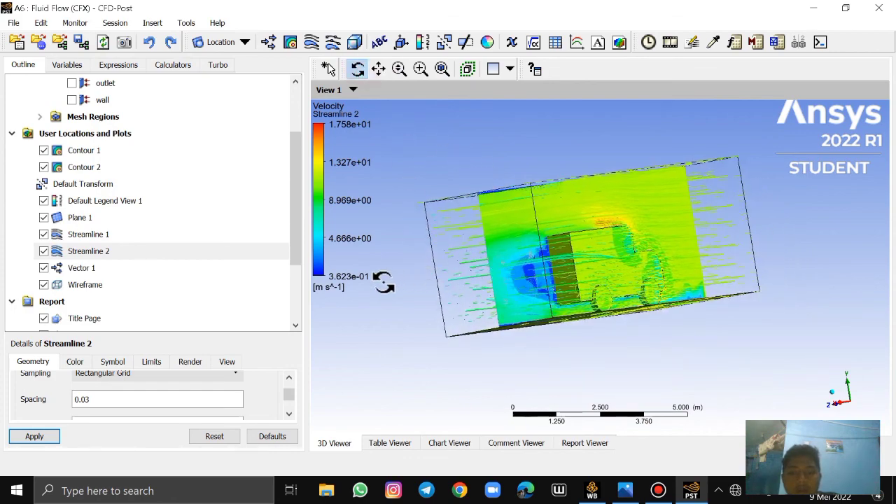
pyautogui.moveTo(479, 292); pyautogui.dragTo(541, 308)
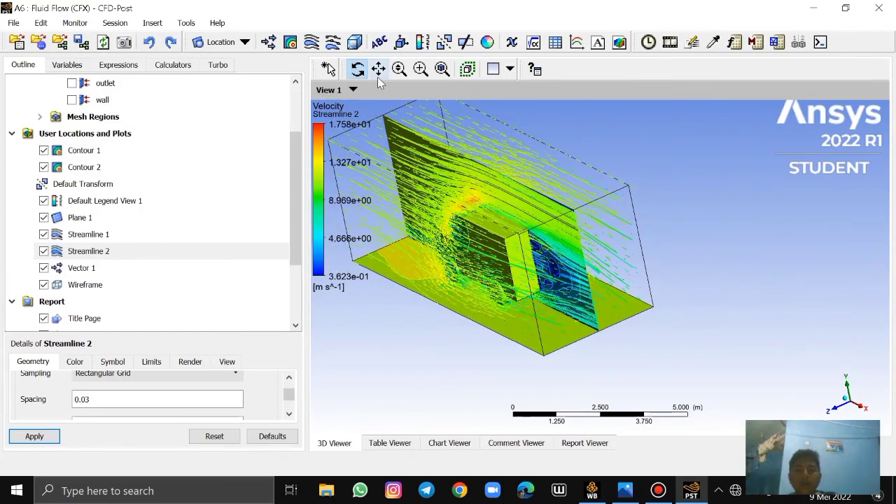
pyautogui.click(378, 68)
pyautogui.moveTo(515, 178); pyautogui.dragTo(591, 212)
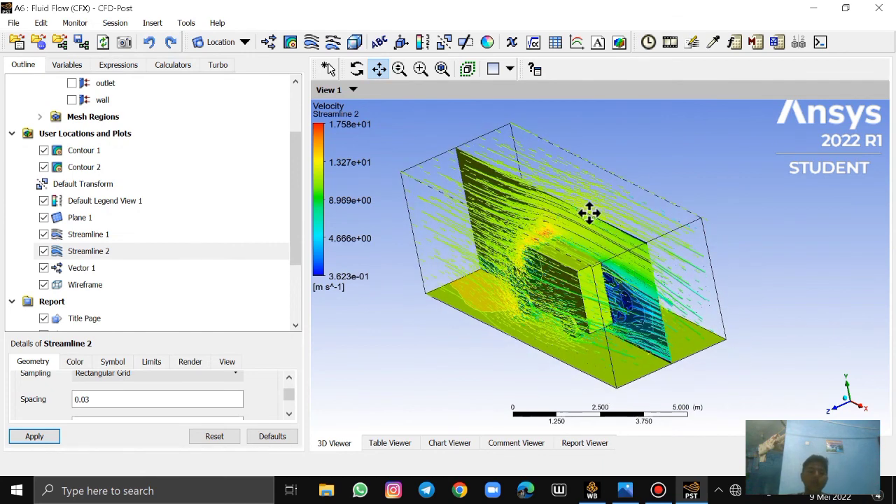